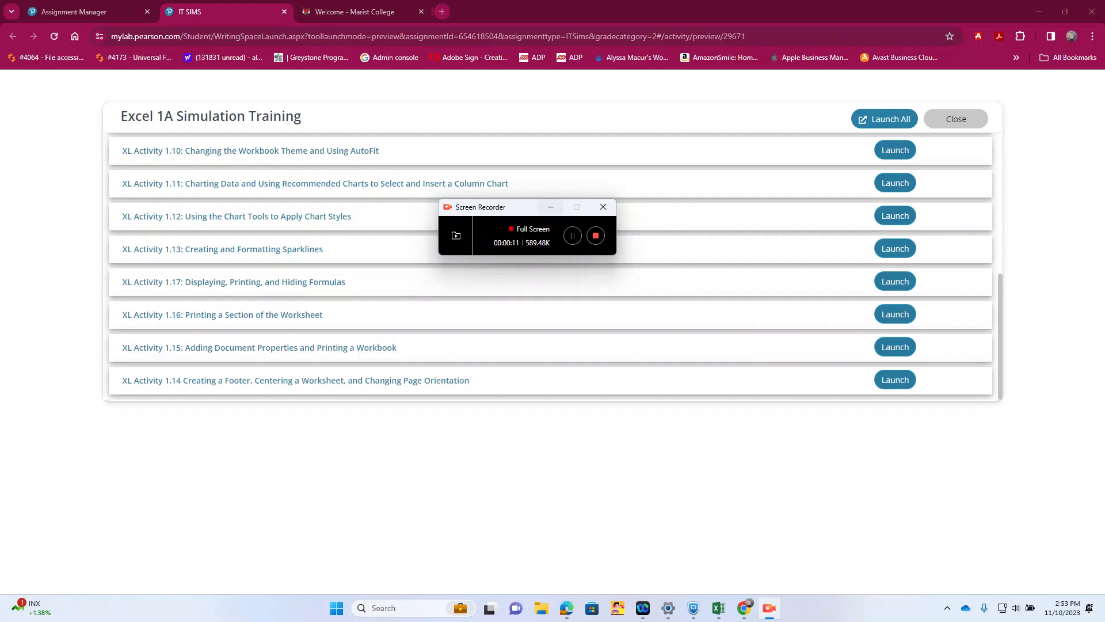
Step: Launch XL Activity 1.01, enter the worksheet title The Easy Pantry in cell A1, and submit the activity
{"action": "scroll", "coordinate": [550, 230], "scroll_direction": "up", "scroll_amount": 5}
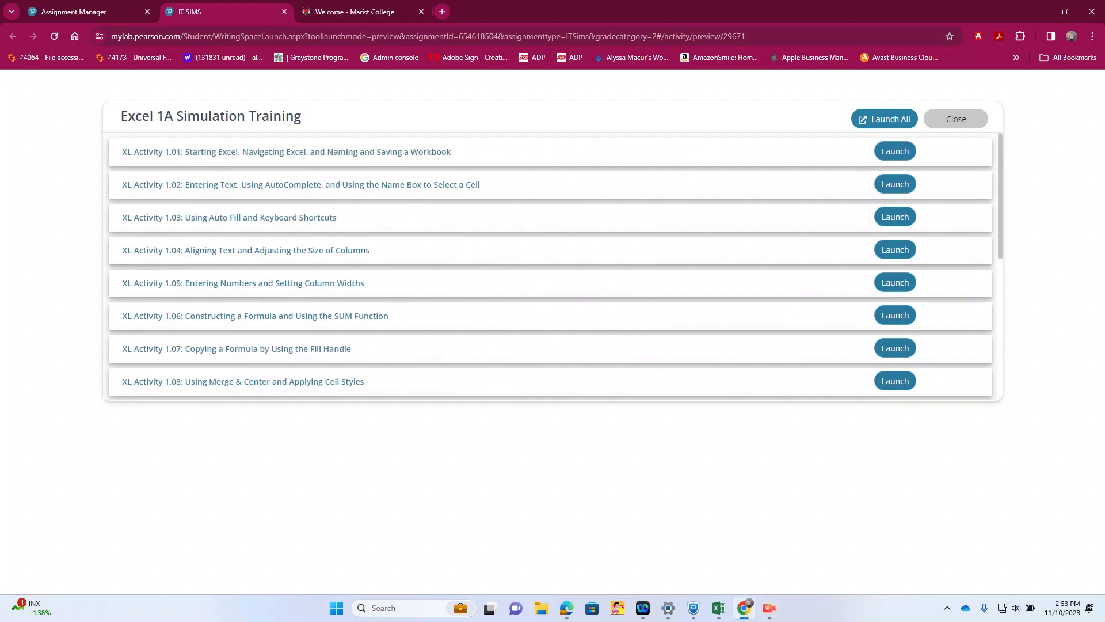
{"action": "left_click", "coordinate": [894, 152]}
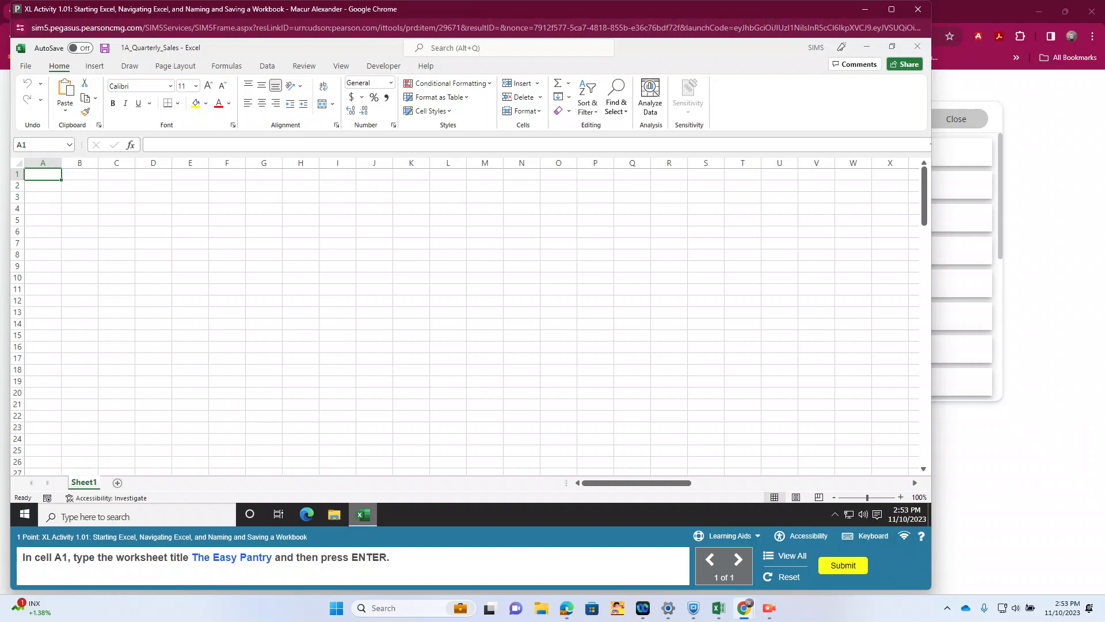
{"action": "type", "text": "The Easy Pantry"}
{"action": "key", "text": "Return"}
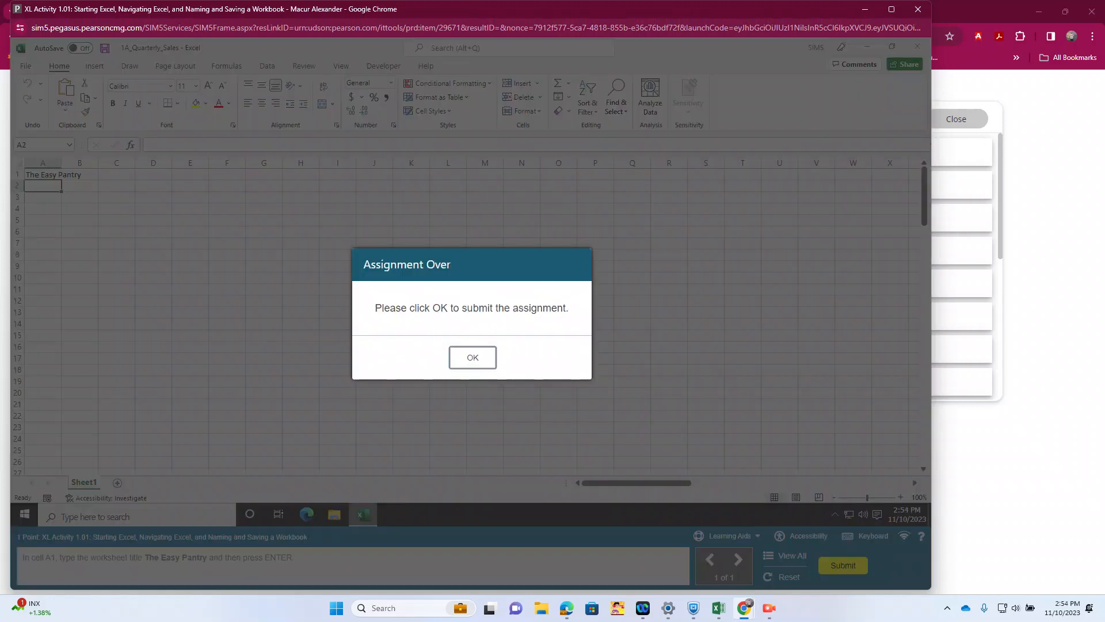
{"action": "key", "text": "Return"}
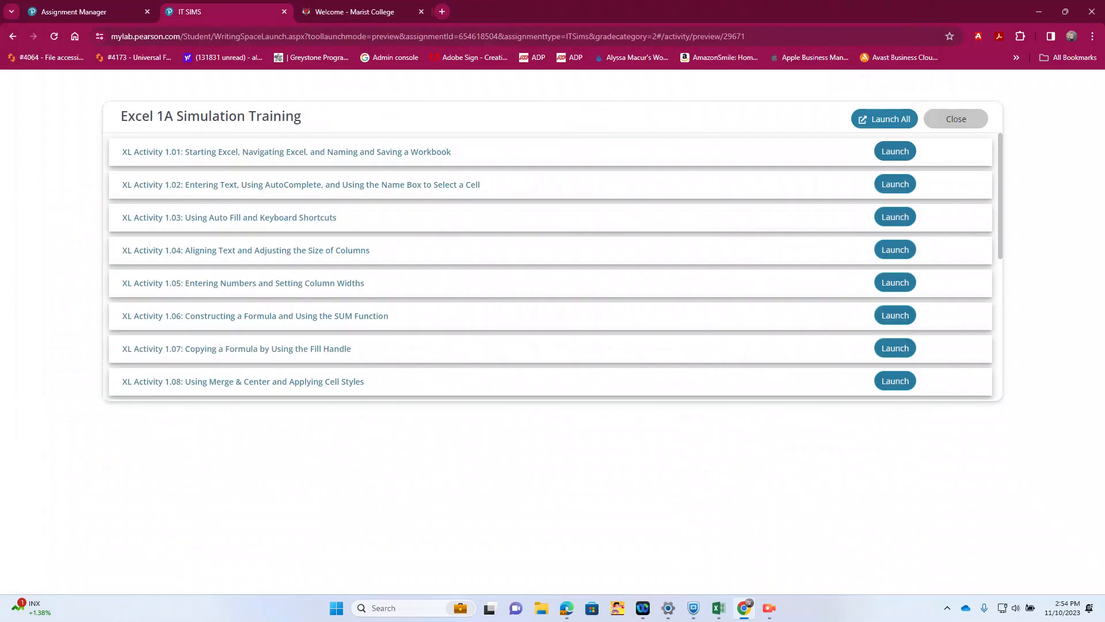
Step: Launch XL Activity 1.02 and enter the subtitle Third Quarter Sales for Fruit Spreads in cell A2
{"action": "left_click", "coordinate": [895, 184]}
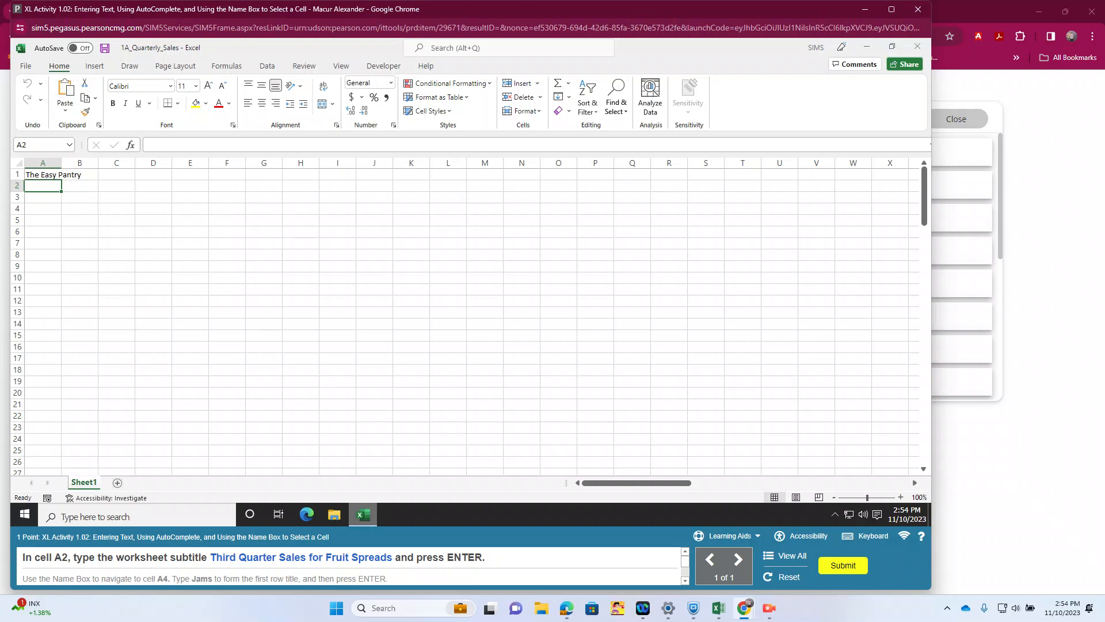
{"action": "type", "text": "Third Quarter Sales for Fruit Spreads"}
{"action": "key", "text": "Return"}
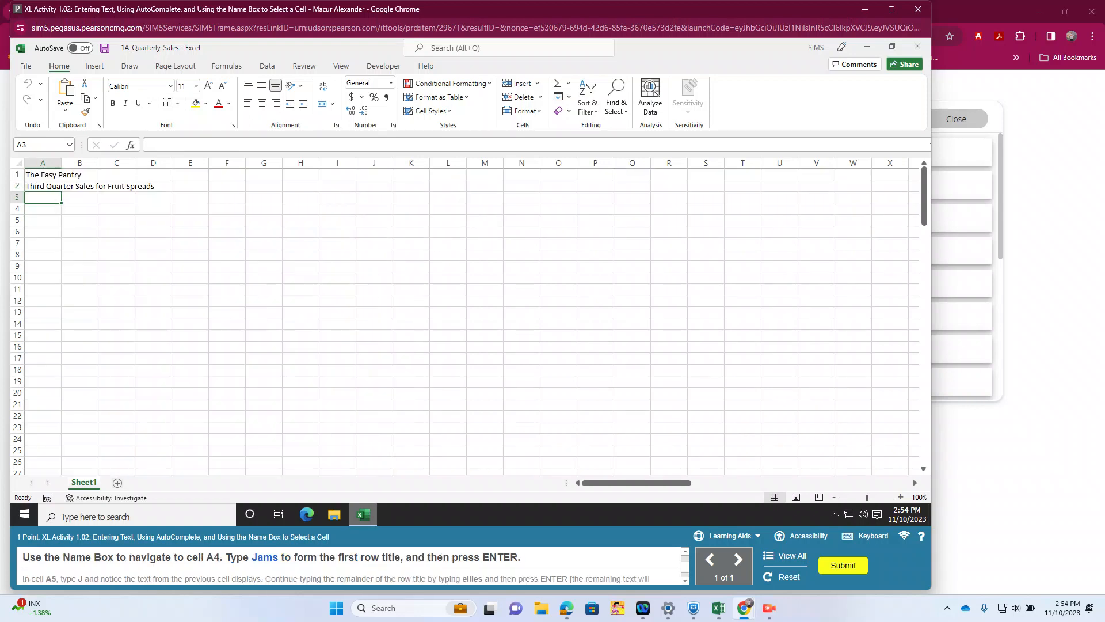
Step: Go to cell A4 using the Name Box and enter the row title Jams
{"action": "left_click", "coordinate": [39, 145]}
{"action": "type", "text": "a4"}
{"action": "key", "text": "Return"}
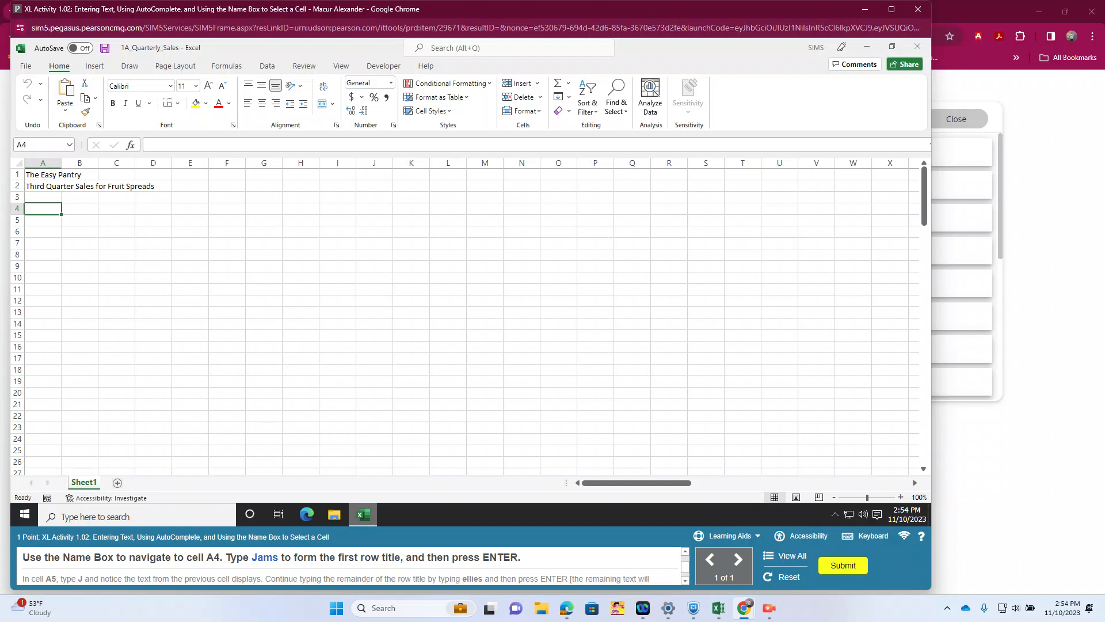
{"action": "type", "text": "Jams"}
{"action": "key", "text": "Return"}
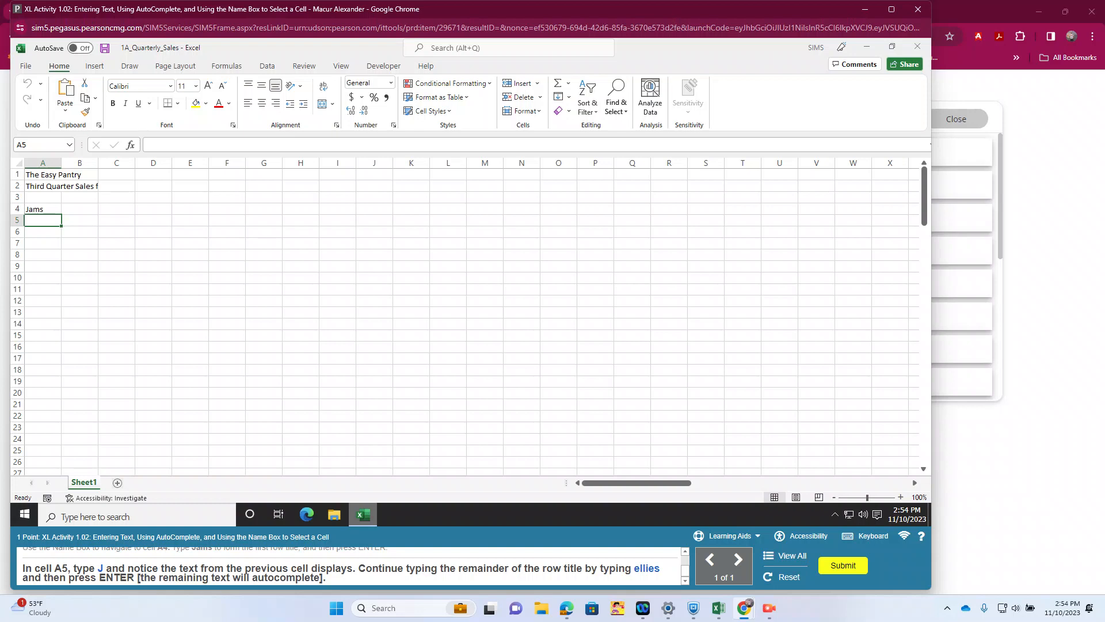
Step: Enter the row title Jellies in cell A5 and submit the activity
{"action": "type", "text": "J"}
{"action": "type", "text": "ellies"}
{"action": "key", "text": "Return"}
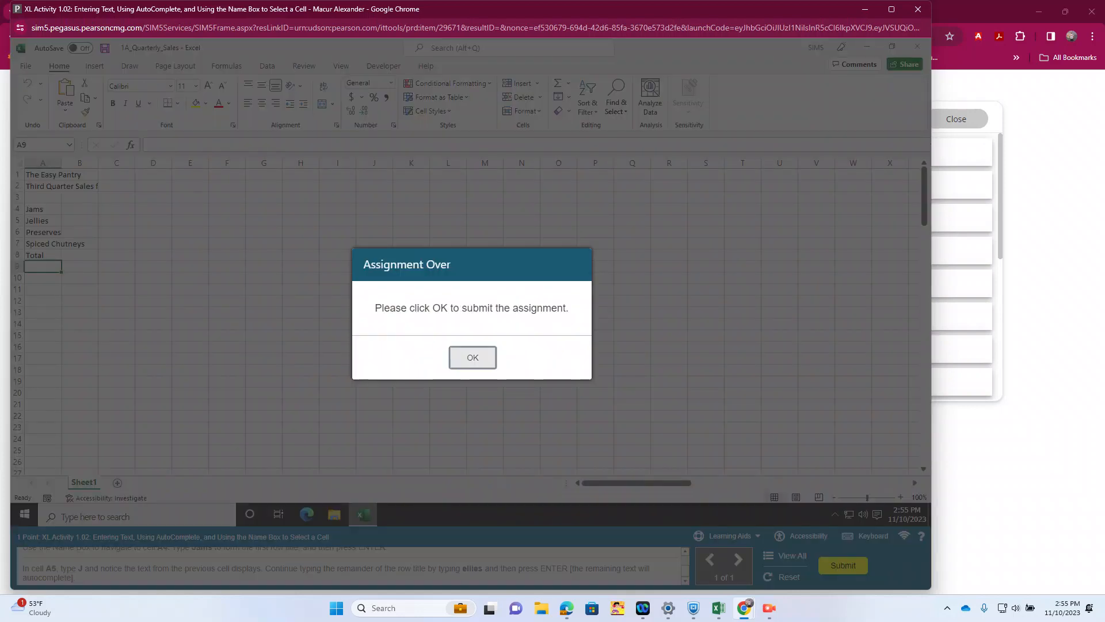
{"action": "left_click", "coordinate": [472, 357]}
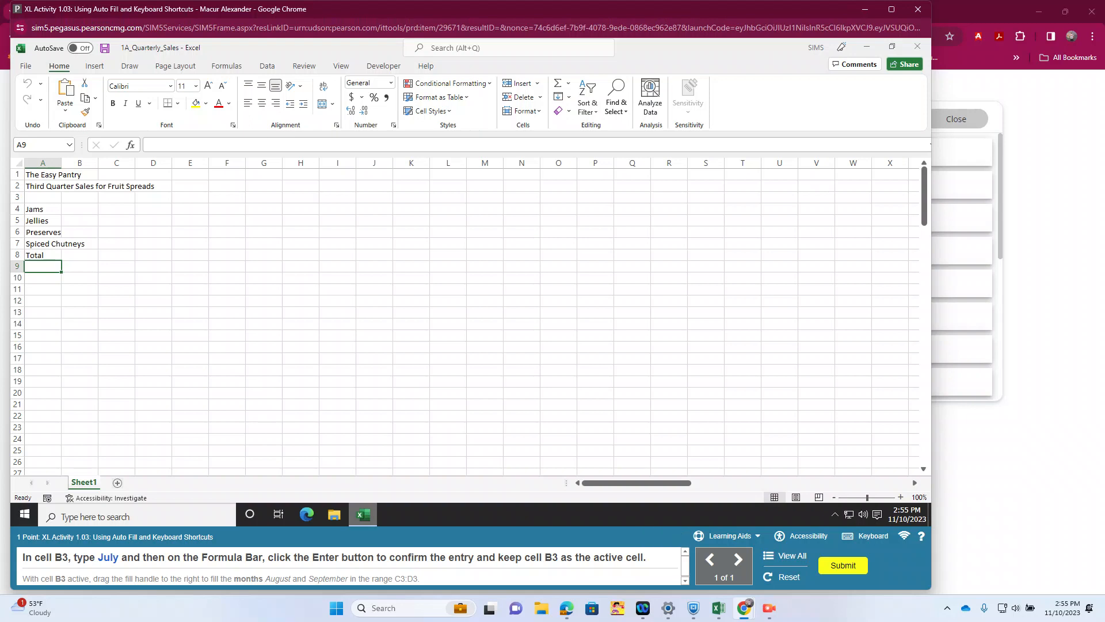
Step: Enter July in cell B3, keeping B3 as the active cell
{"action": "left_click", "coordinate": [79, 197]}
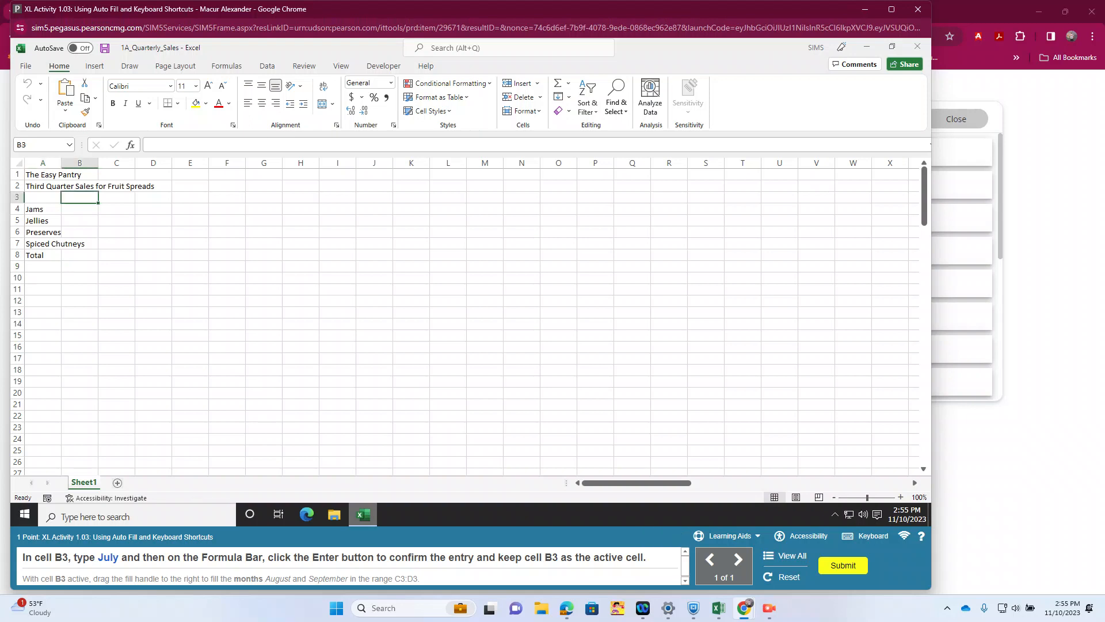
{"action": "type", "text": "July"}
{"action": "left_click", "coordinate": [114, 144]}
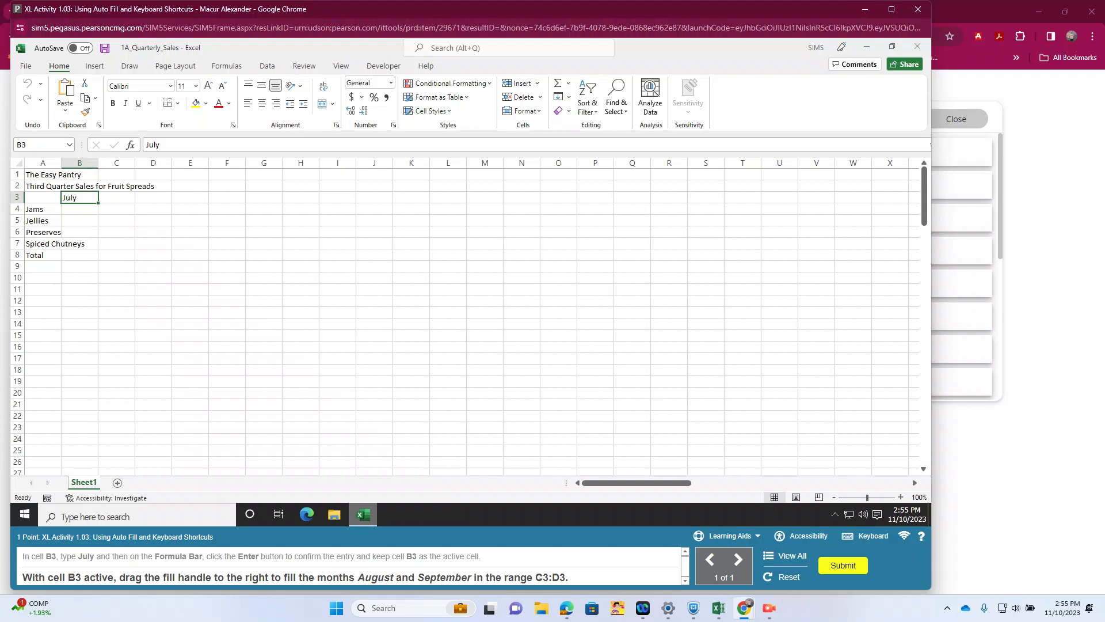
{"action": "left_click_drag", "start_coordinate": [98, 203], "coordinate": [126, 201]}
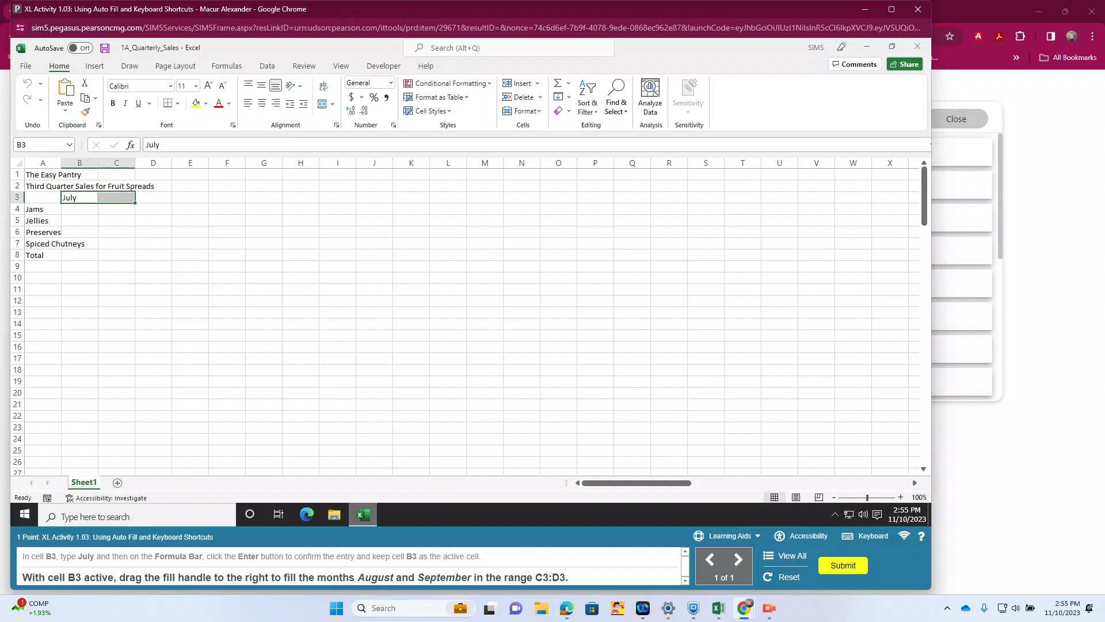
{"action": "left_click_drag", "start_coordinate": [131, 201], "coordinate": [164, 202]}
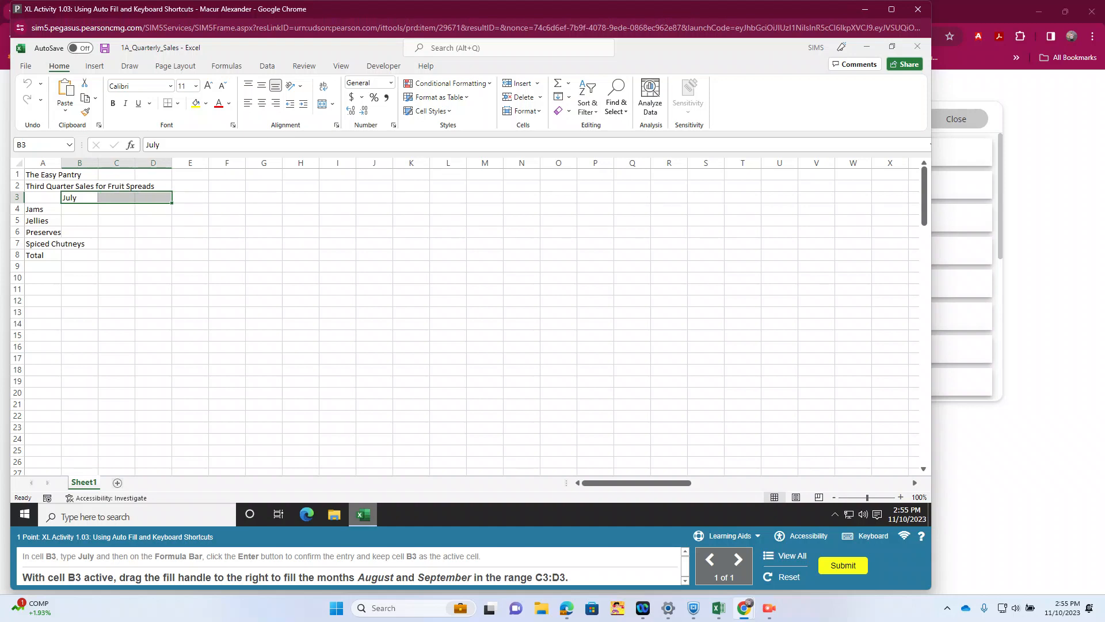
{"action": "left_click", "coordinate": [153, 232]}
{"action": "left_click", "coordinate": [79, 197]}
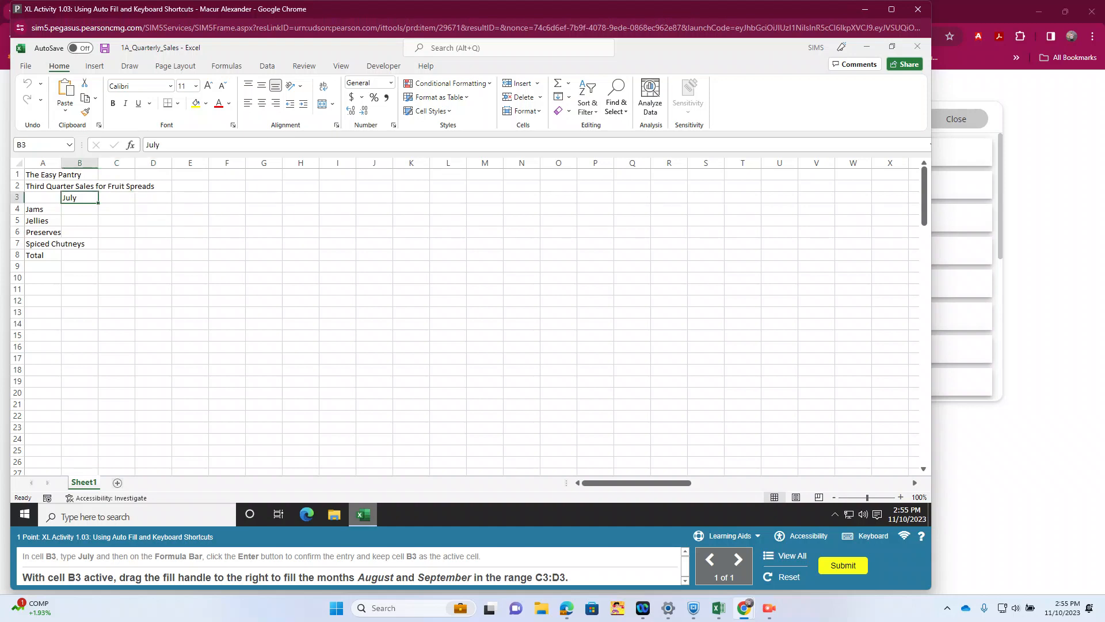
Step: Auto-fill the months August and September from B3 across C3:D3 and submit the activity
{"action": "left_click_drag", "start_coordinate": [98, 203], "coordinate": [167, 202]}
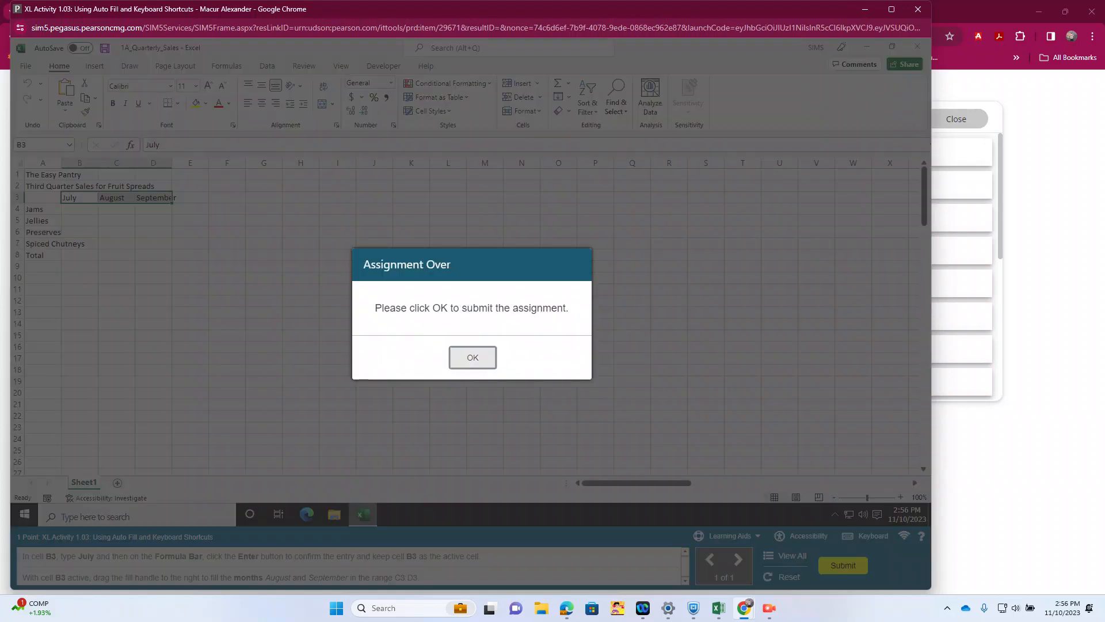
{"action": "left_click", "coordinate": [474, 357]}
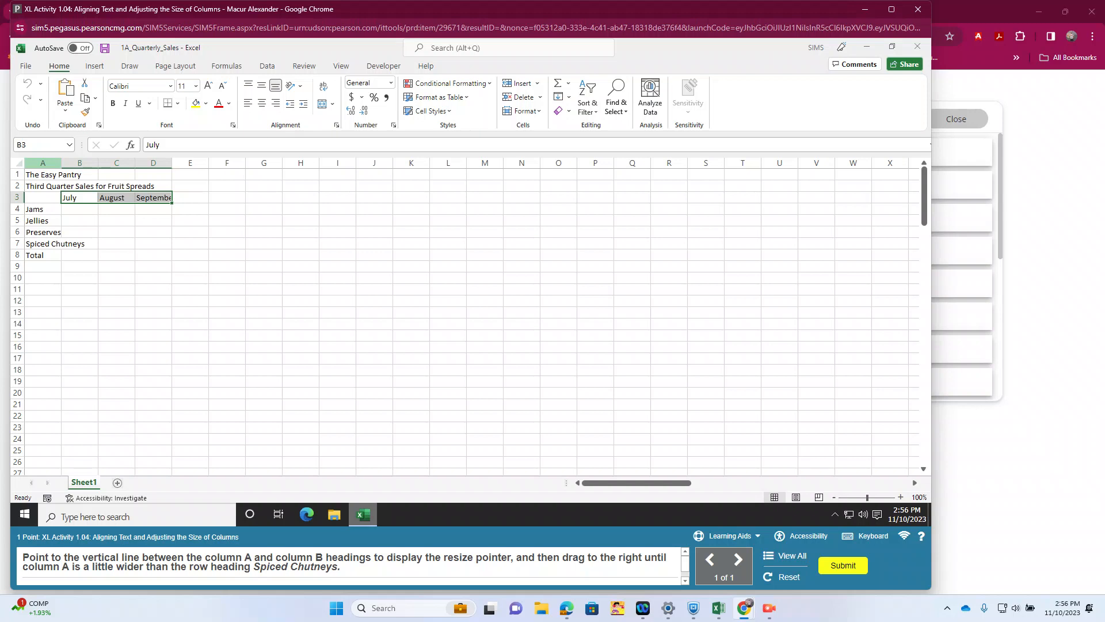
Step: Widen column A until it is slightly wider than the row heading Spiced Chutneys
{"action": "left_click_drag", "start_coordinate": [62, 163], "coordinate": [85, 163]}
{"action": "left_click_drag", "start_coordinate": [62, 163], "coordinate": [86, 163]}
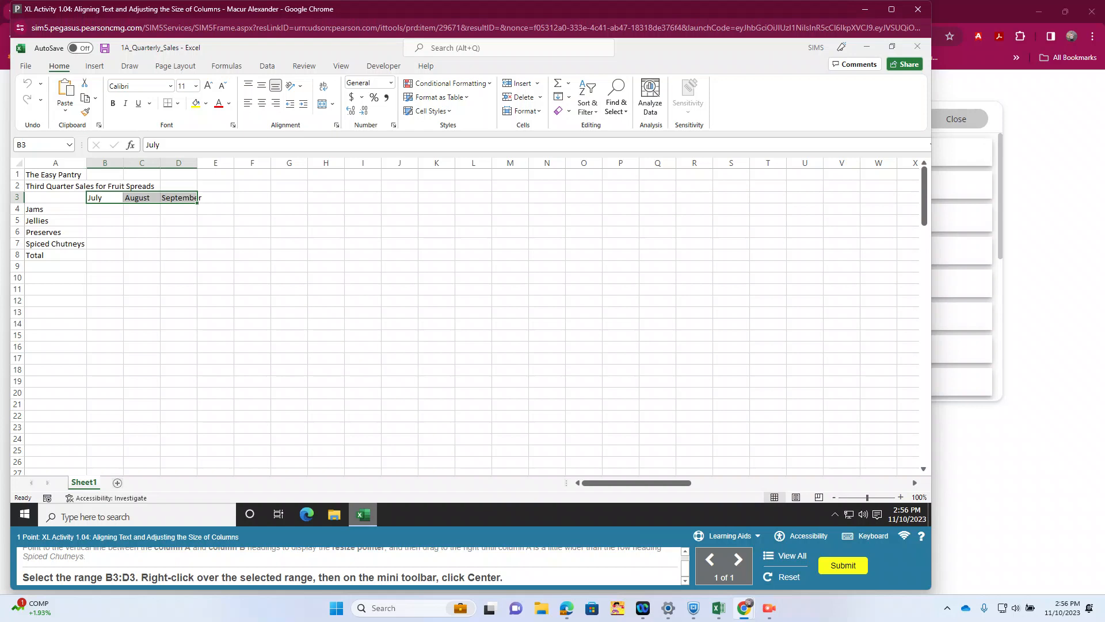
Step: Center the month headings in the range B3:D3 from the mini toolbar and submit the activity
{"action": "left_click", "coordinate": [105, 232]}
{"action": "left_click", "coordinate": [105, 198]}
{"action": "left_click_drag", "start_coordinate": [104, 198], "coordinate": [198, 198]}
{"action": "right_click", "coordinate": [149, 198]}
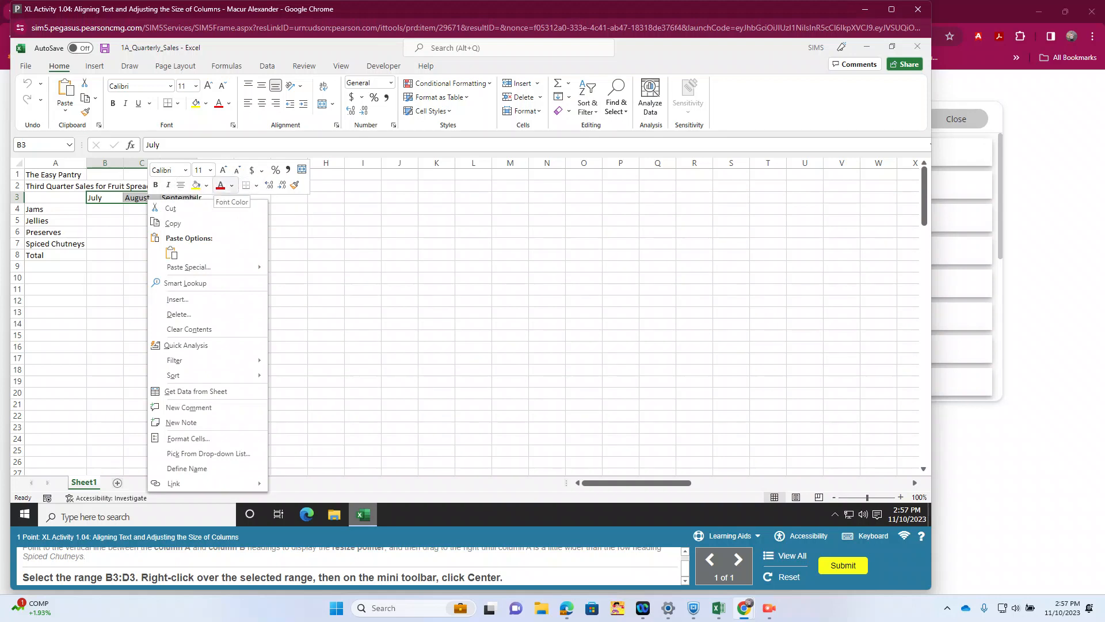
{"action": "left_click", "coordinate": [181, 185]}
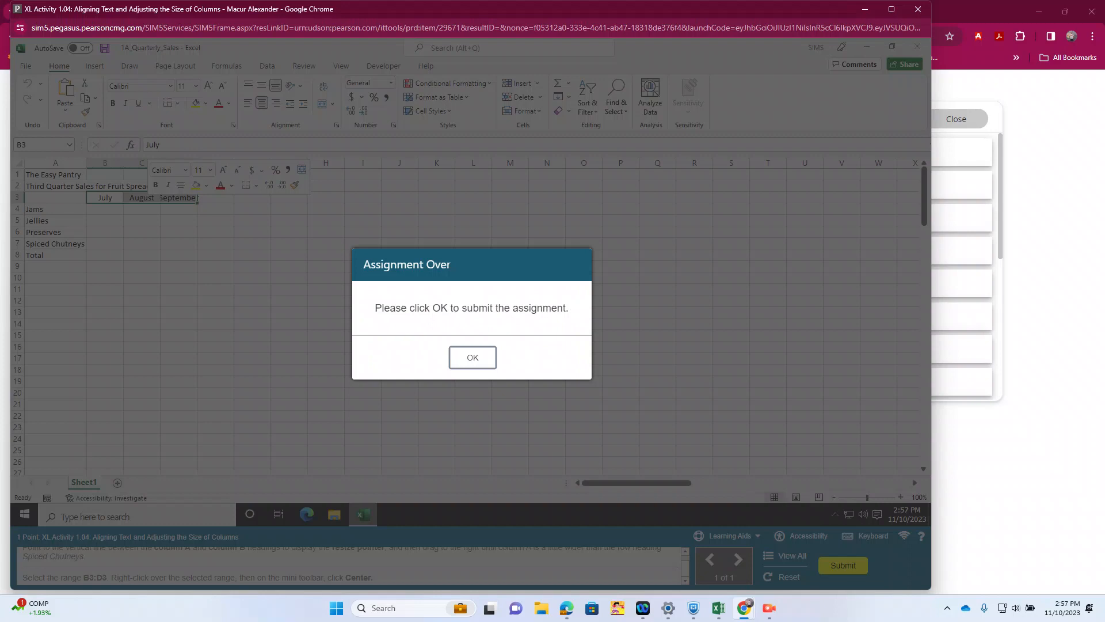
{"action": "left_click", "coordinate": [473, 357]}
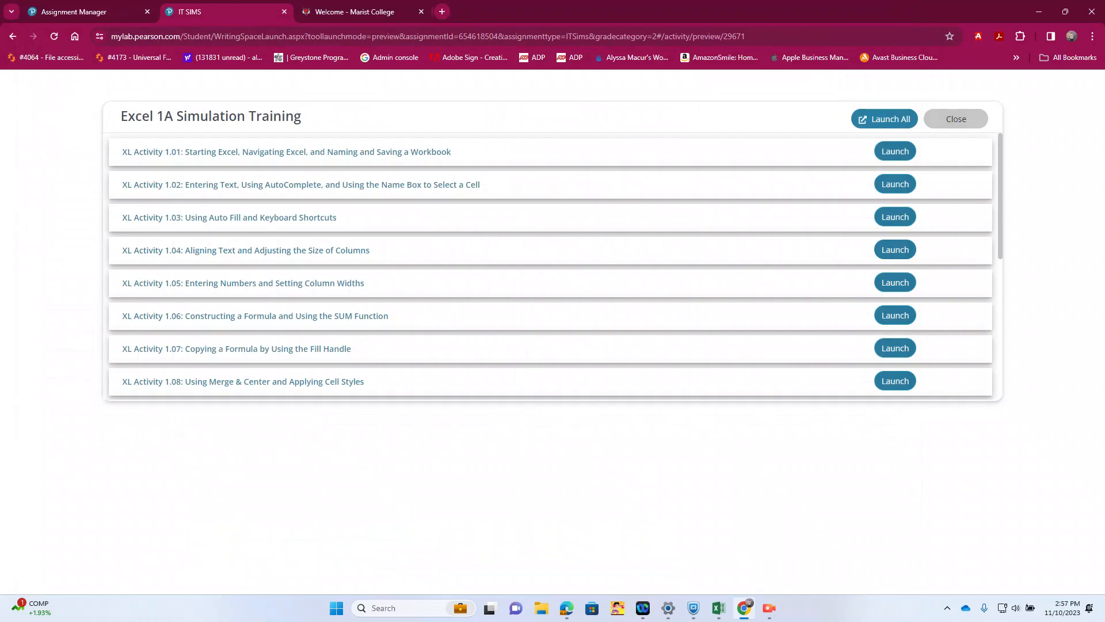
Step: Launch XL Activity 1.05 and enter 68325.12 in cell B4 as the July sales for Jams
{"action": "left_click", "coordinate": [895, 282]}
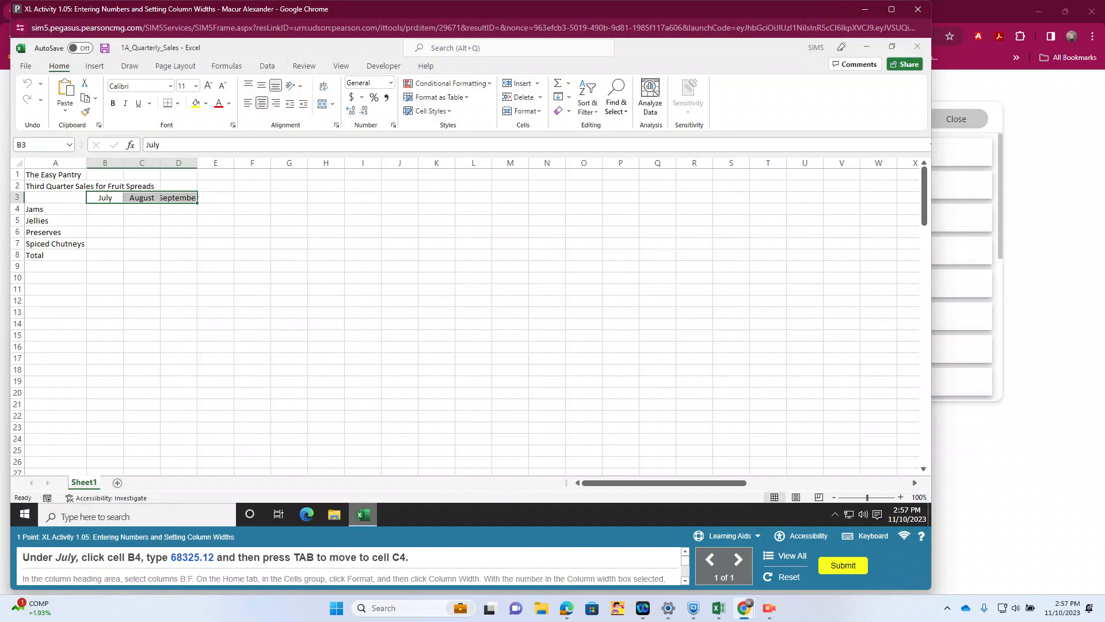
{"action": "left_click", "coordinate": [104, 209]}
{"action": "type", "text": "68325"}
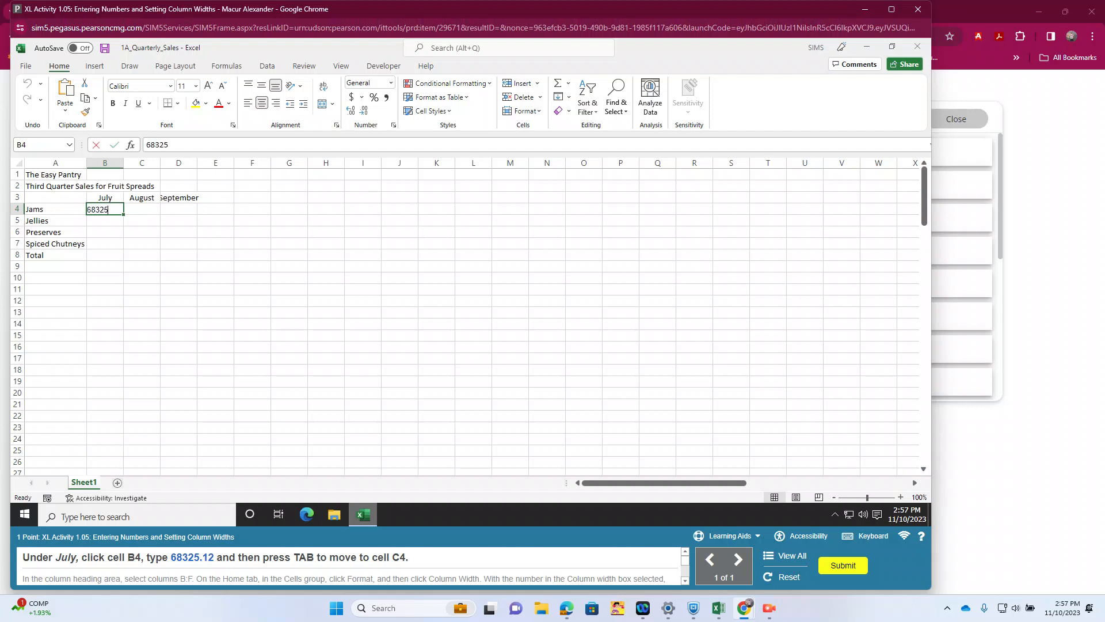
{"action": "type", "text": ".12"}
{"action": "key", "text": "Tab"}
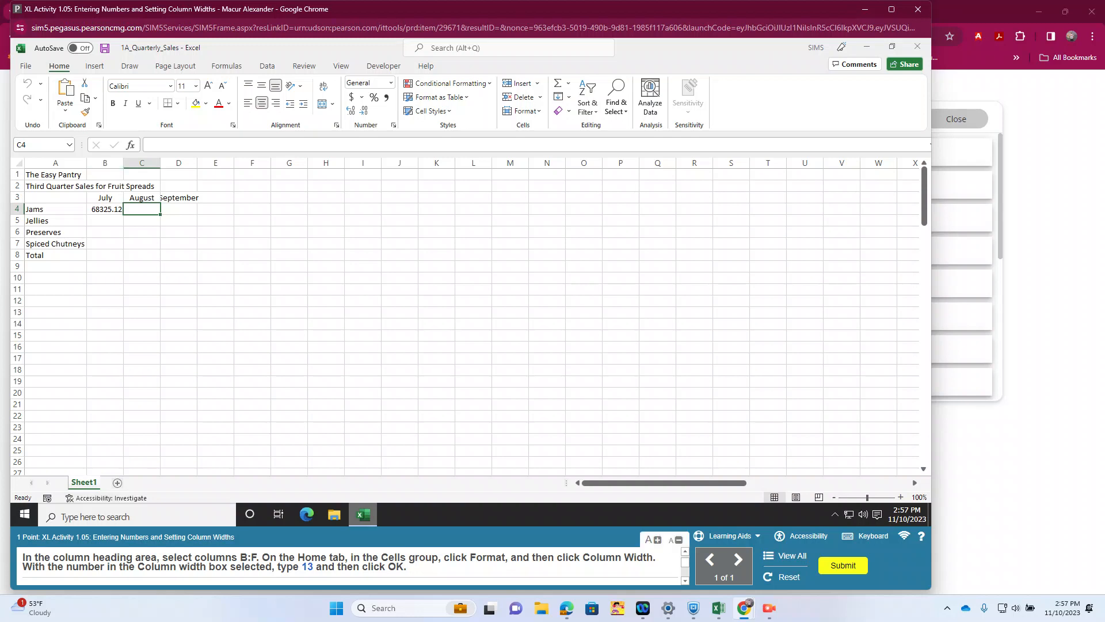
Step: Set the width of columns B through F to 13
{"action": "left_click_drag", "start_coordinate": [105, 163], "coordinate": [252, 163]}
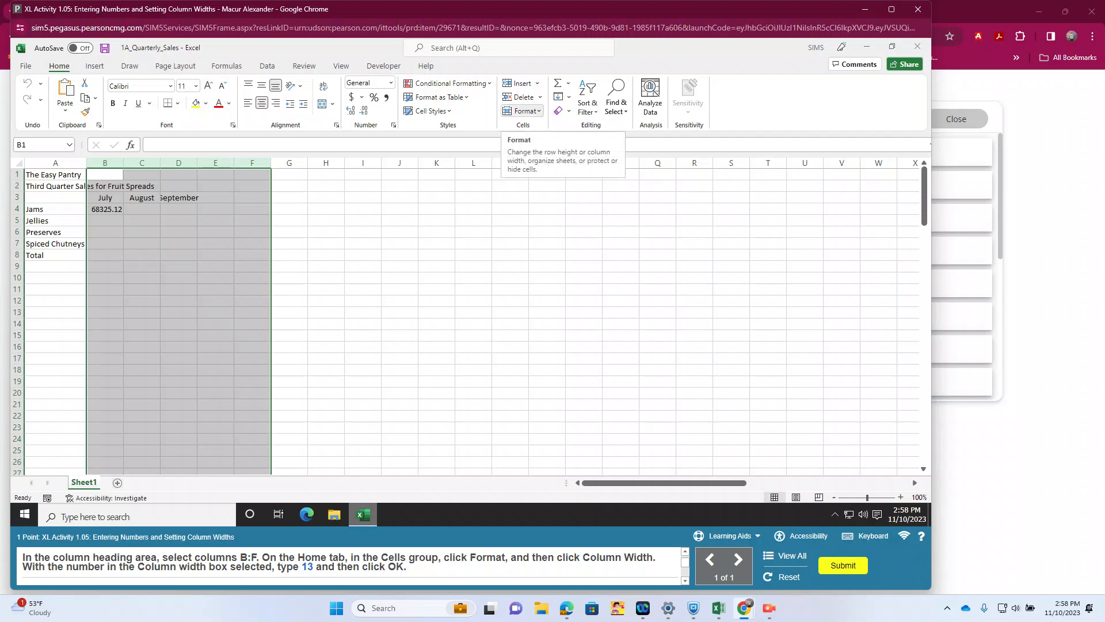
{"action": "left_click", "coordinate": [522, 111]}
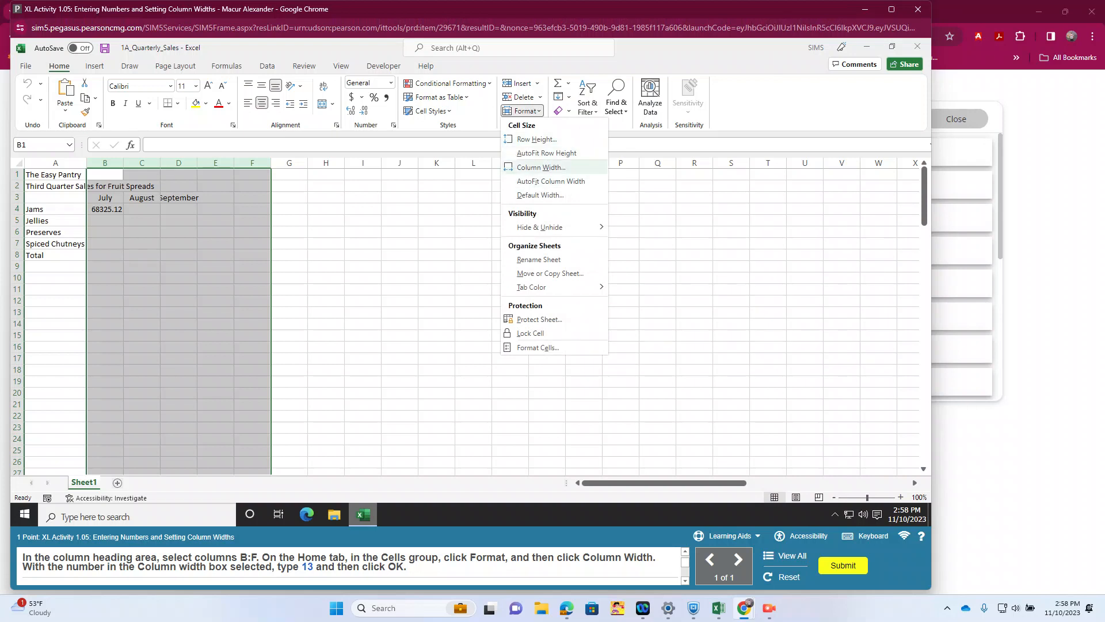
{"action": "left_click", "coordinate": [541, 167]}
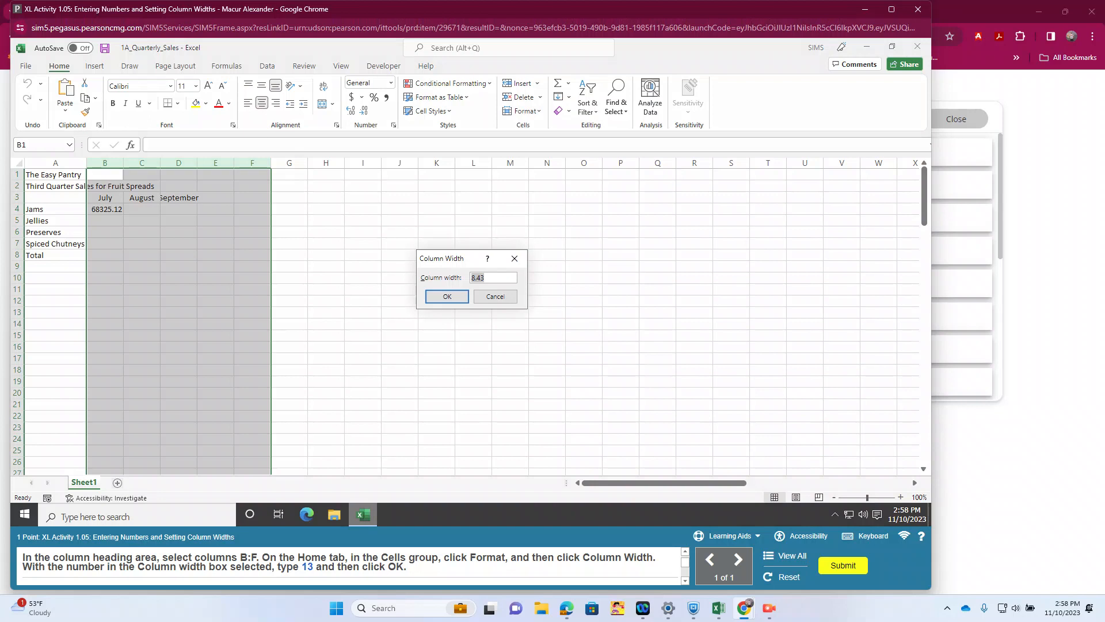
{"action": "type", "text": "13"}
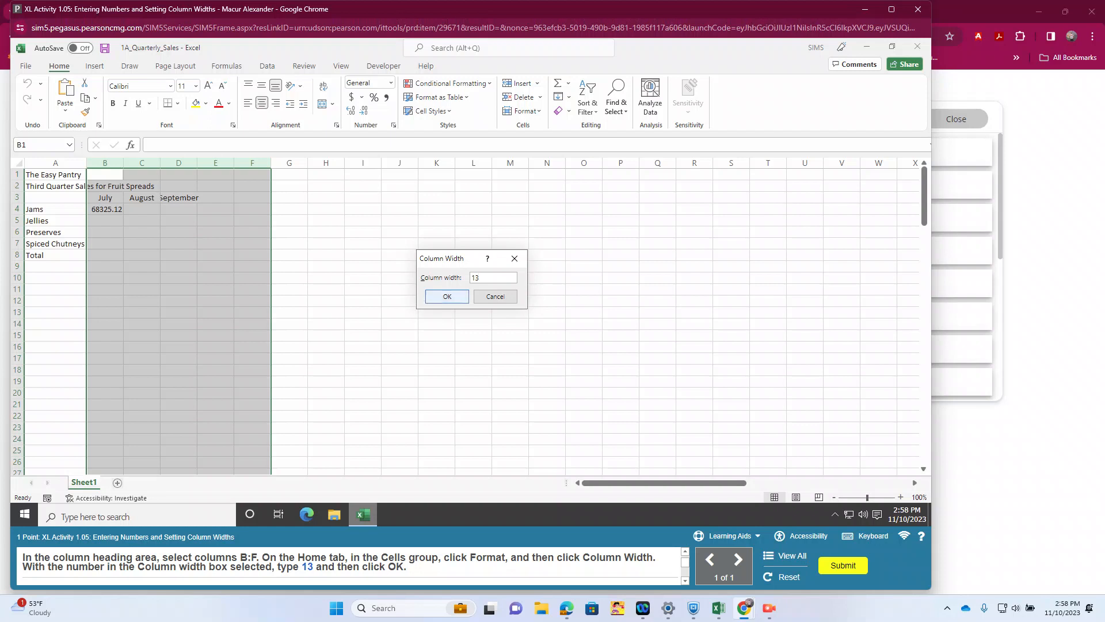
{"action": "key", "text": "Return"}
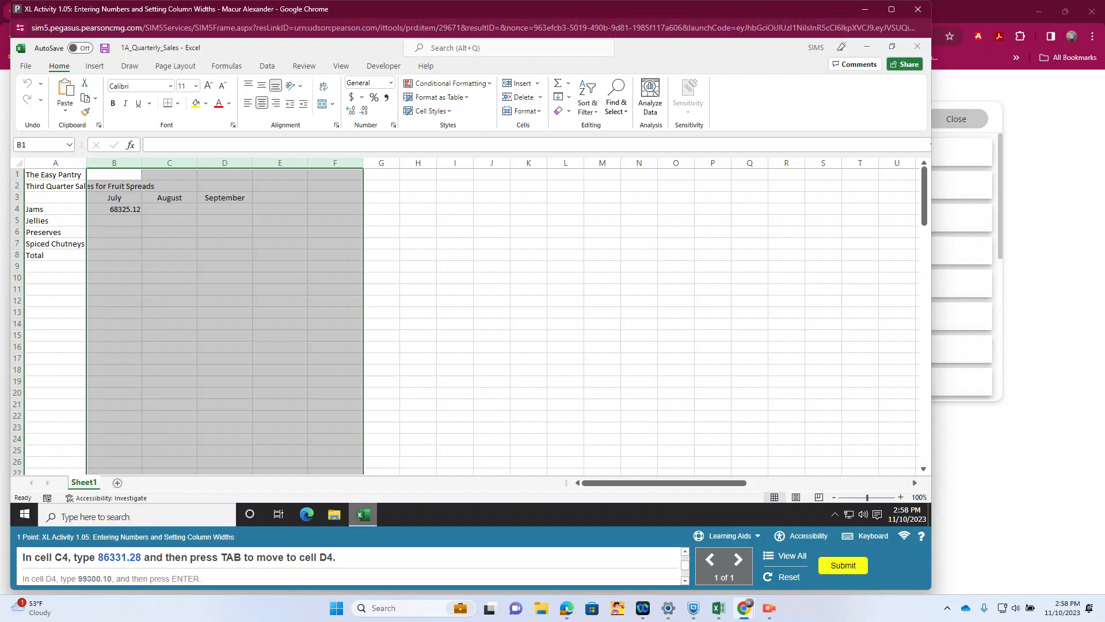
Step: Enter the remaining Jams sales: 86331.28 in cell C4 and 99300.10 in cell D4
{"action": "left_click", "coordinate": [169, 209]}
{"action": "type", "text": "86331"}
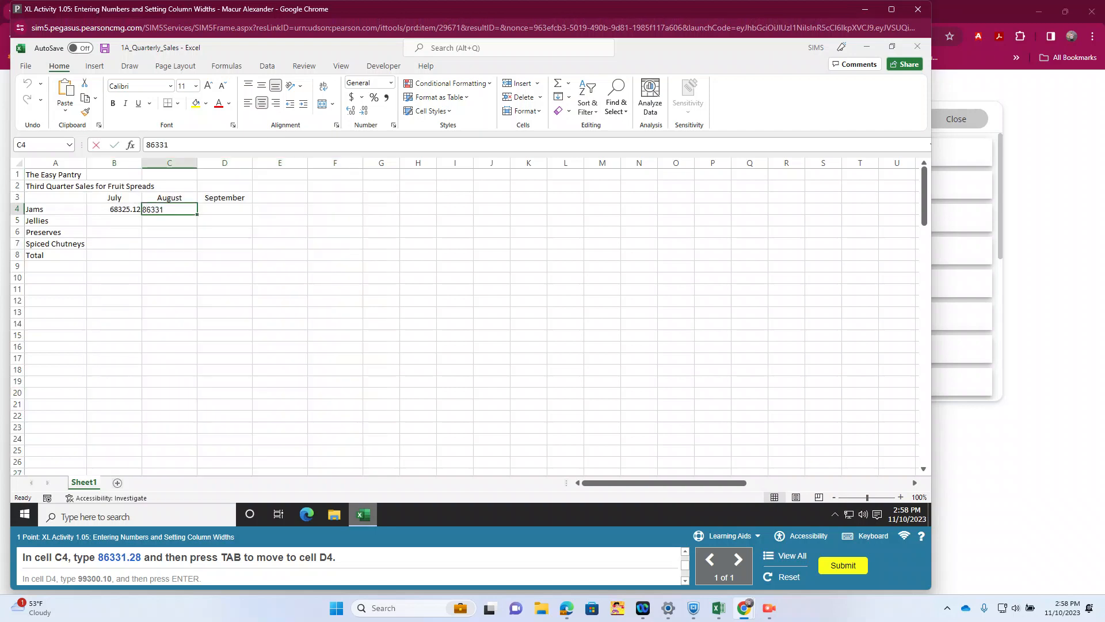
{"action": "type", "text": ".28"}
{"action": "key", "text": "Tab"}
{"action": "type", "text": "99300.10"}
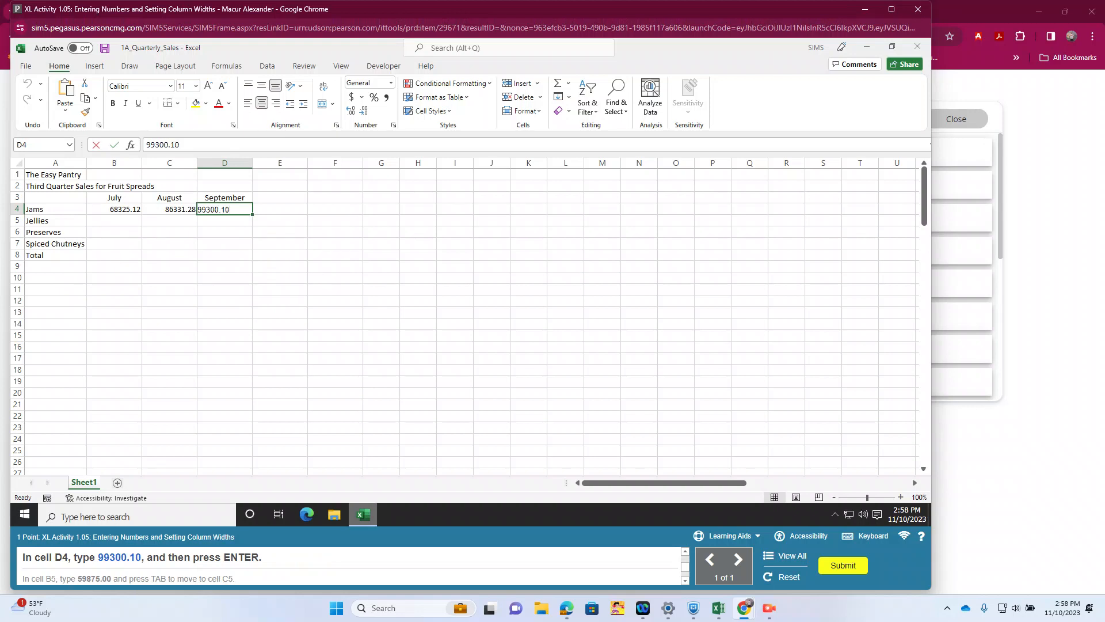
{"action": "key", "text": "Return"}
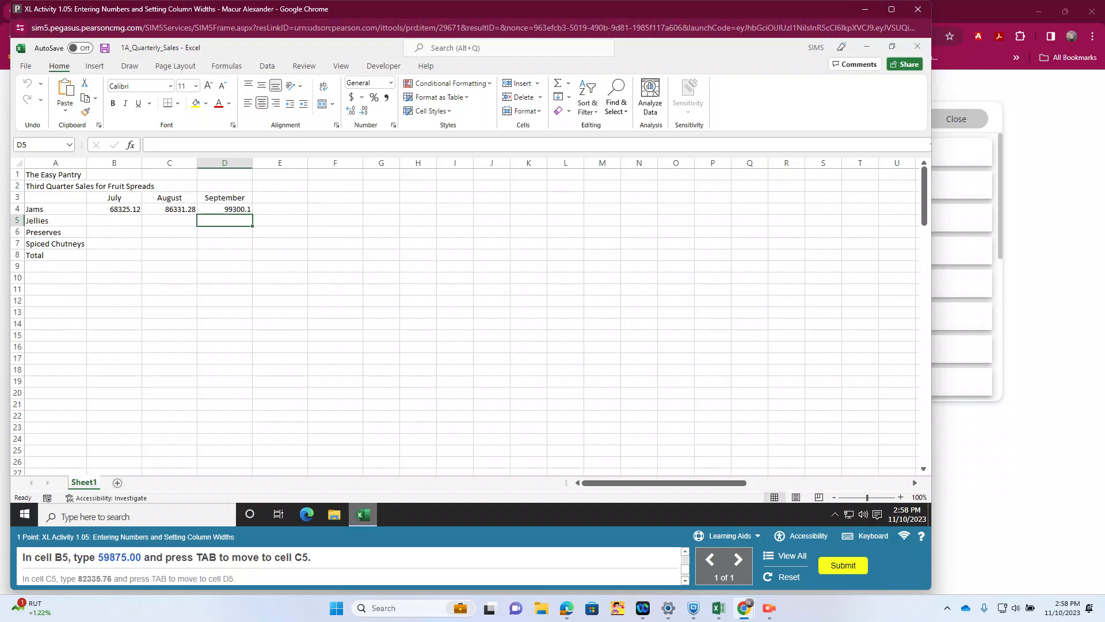
Step: Enter the Jellies sales for July and August: 59875.00 in cell B5 and 82335.76 in cell C5
{"action": "left_click", "coordinate": [114, 220]}
{"action": "type", "text": "59875.00"}
{"action": "key", "text": "Tab"}
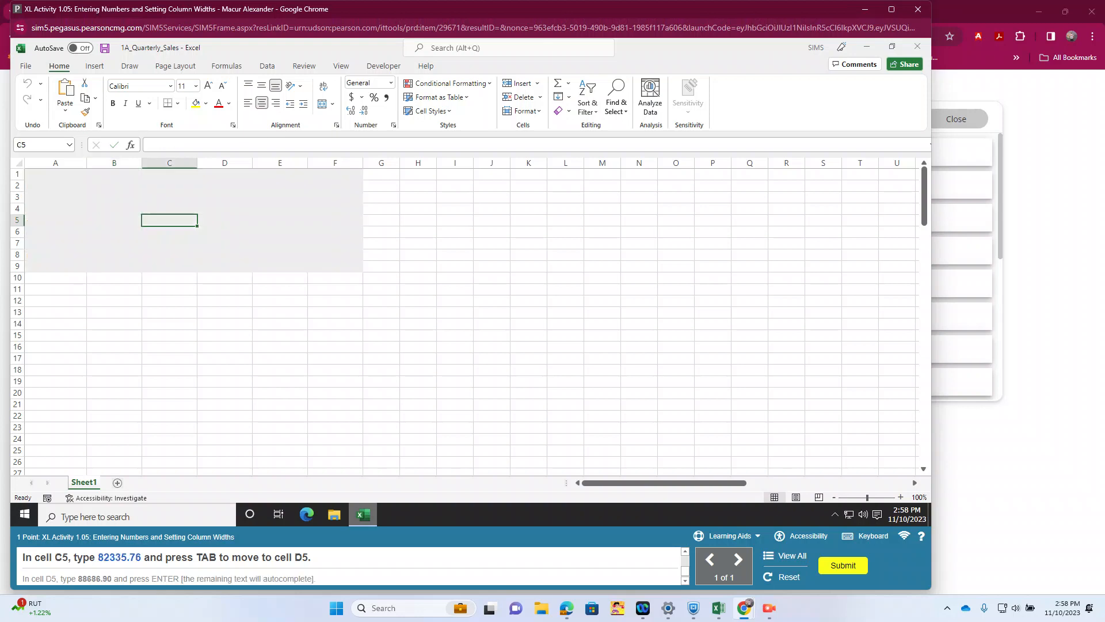
{"action": "type", "text": "8"}
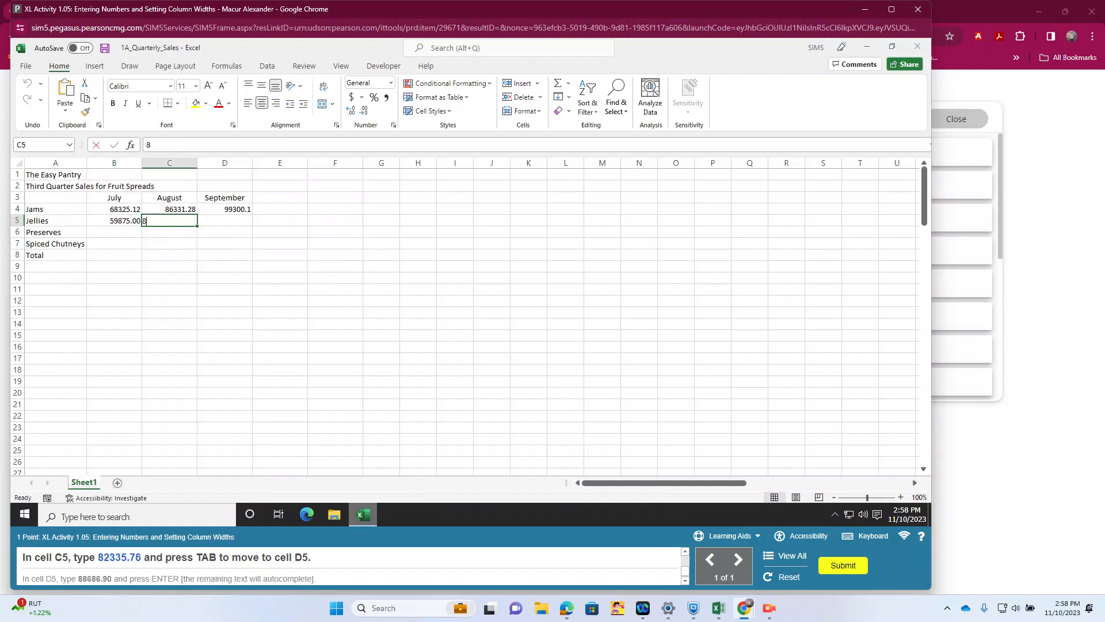
{"action": "type", "text": "2335.76"}
{"action": "key", "text": "Tab"}
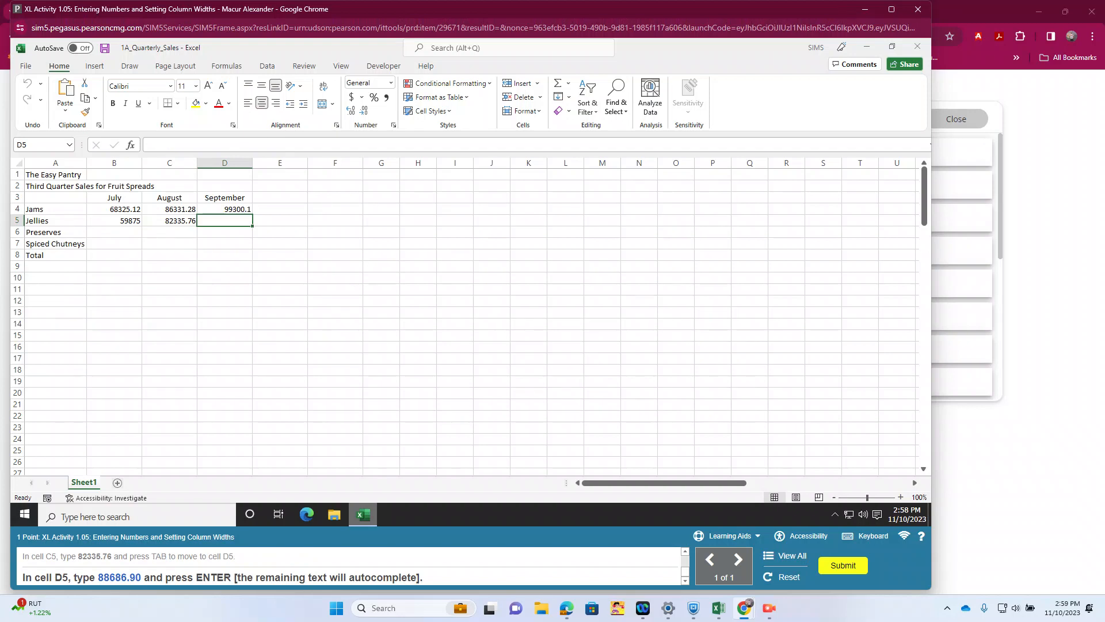
Step: Enter 88686.90 in cell D5 as the September sales for Jellies and submit the completed activity
{"action": "type", "text": "88686.90"}
{"action": "key", "text": "Return"}
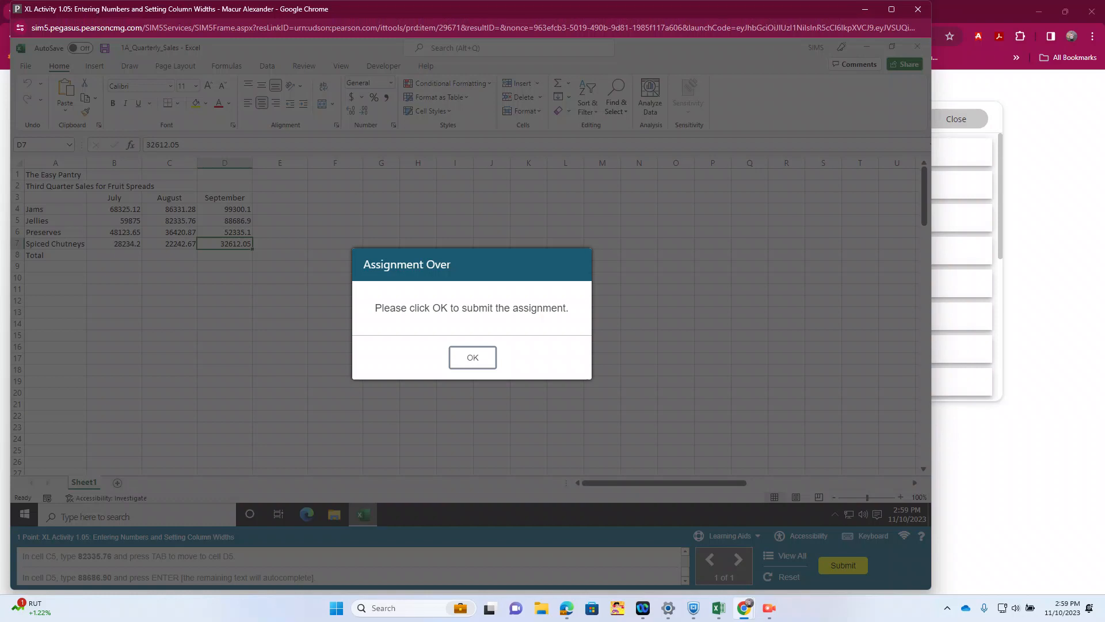
{"action": "key", "text": "Return"}
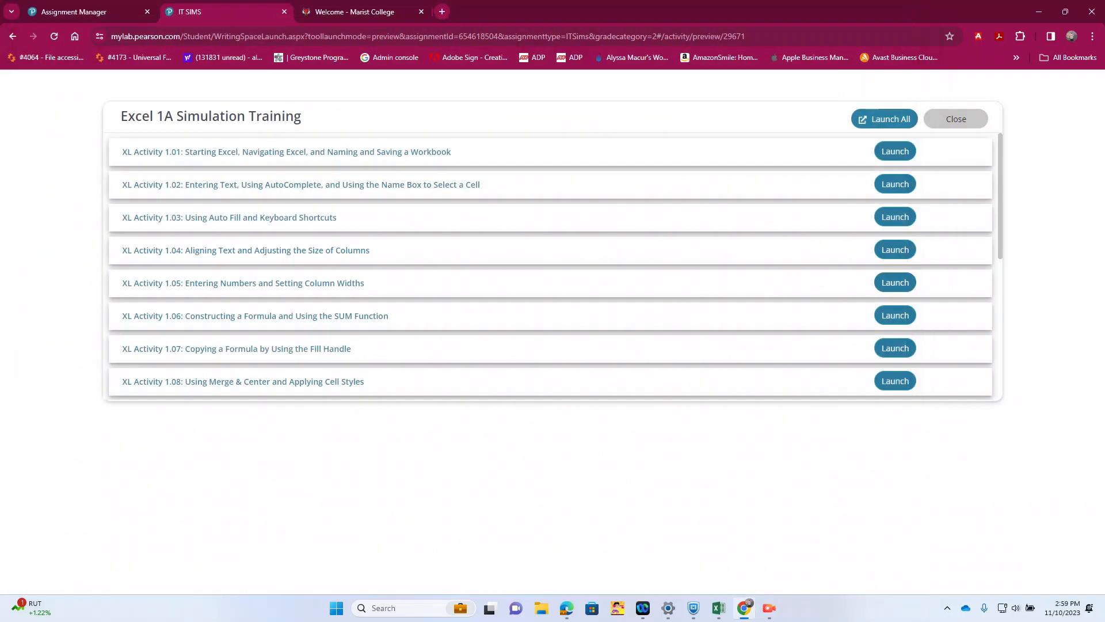
Step: Launch XL Activity 1.06, closing the loading simulation window and launching the activity again
{"action": "left_click", "coordinate": [895, 316]}
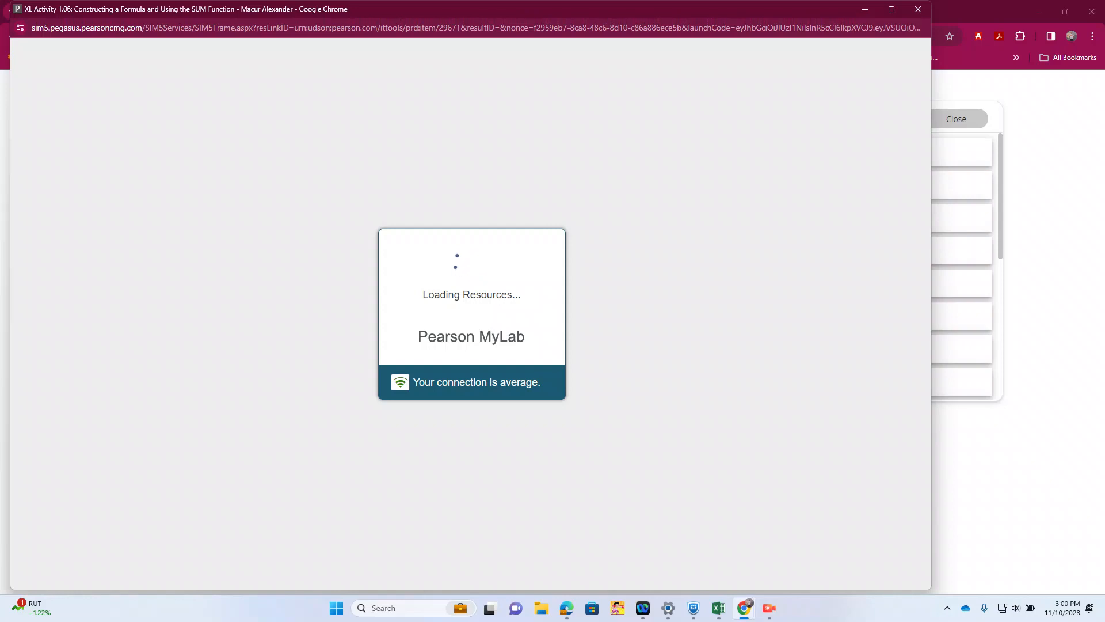
{"action": "left_click", "coordinate": [918, 9]}
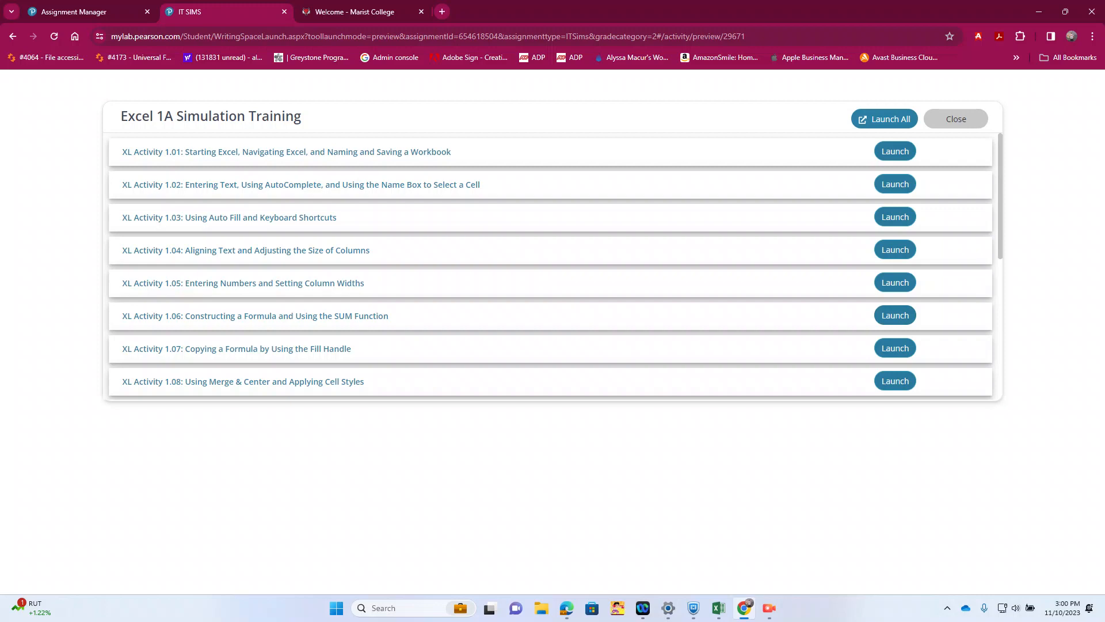
{"action": "left_click", "coordinate": [884, 119]}
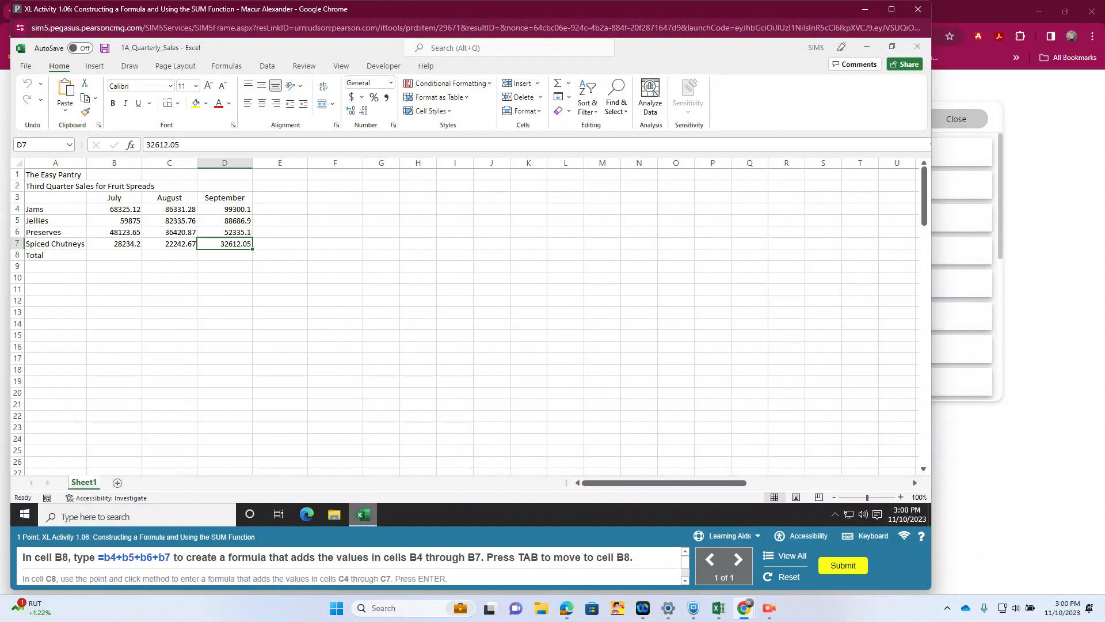
Step: Enter the formula =b4+b5+b6+b7 in cell B8 to total the July sales
{"action": "left_click", "coordinate": [114, 255]}
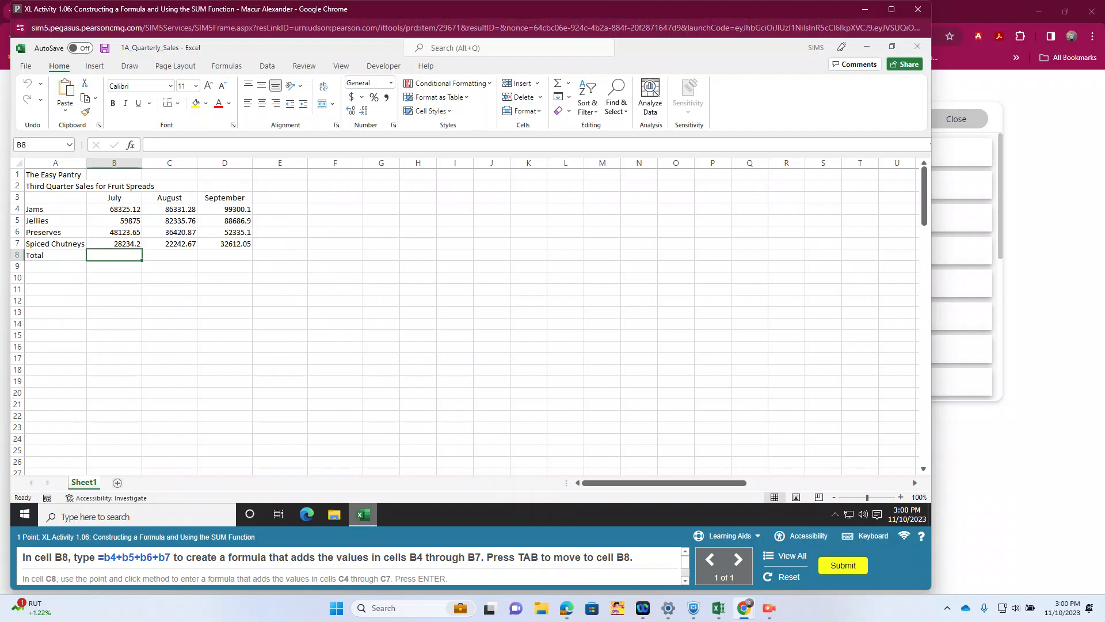
{"action": "type", "text": "=b4+b5"}
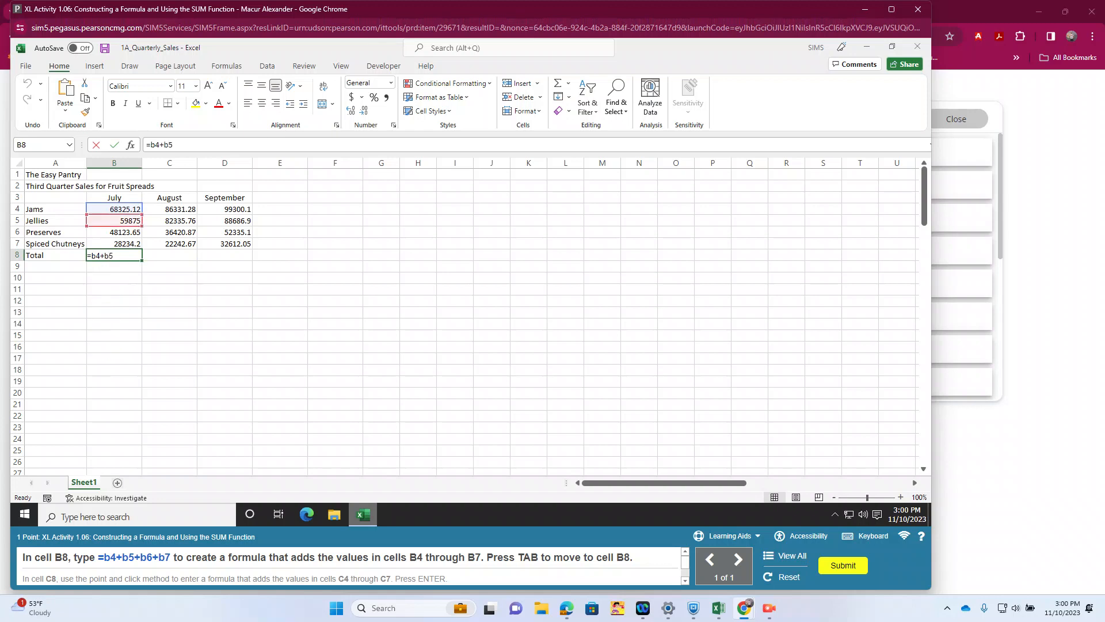
{"action": "type", "text": "+b6+b7"}
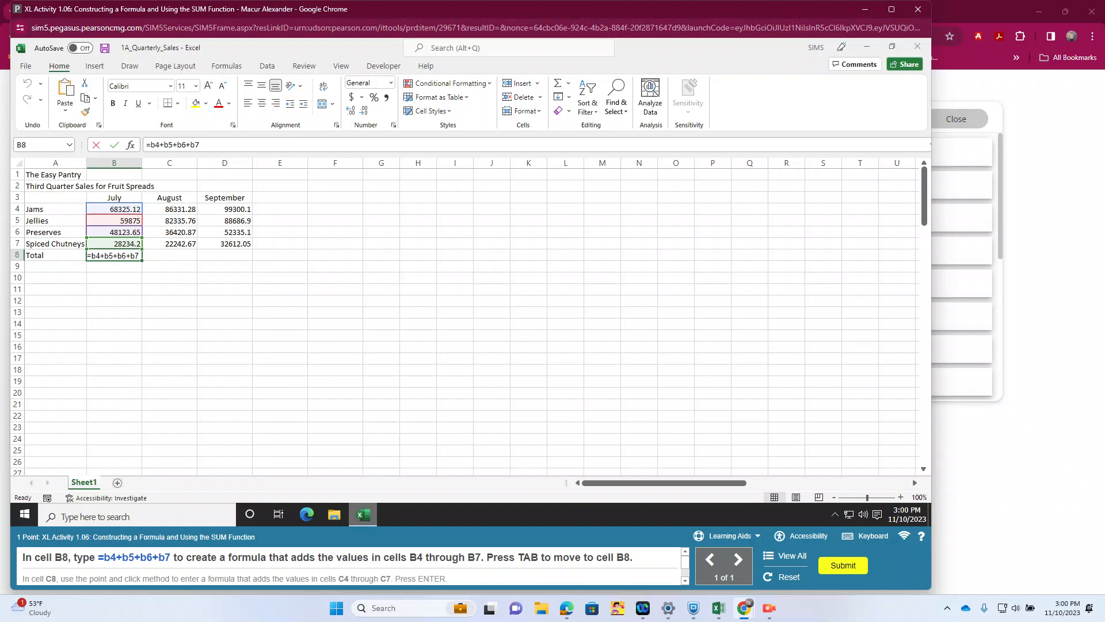
{"action": "key", "text": "Tab"}
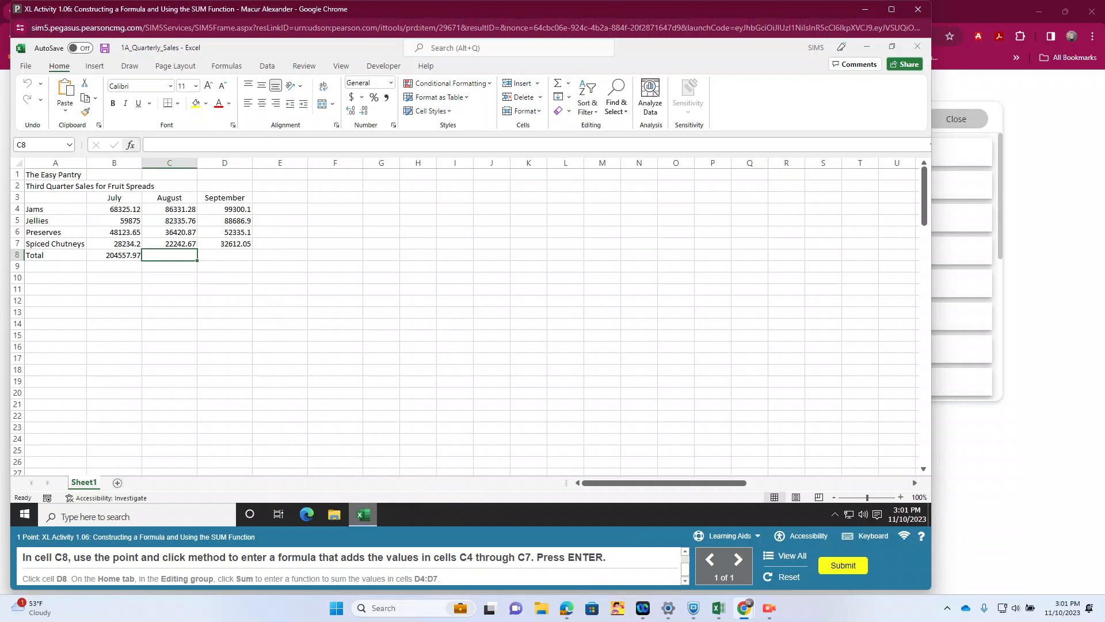
{"action": "key", "text": "shift+F3"}
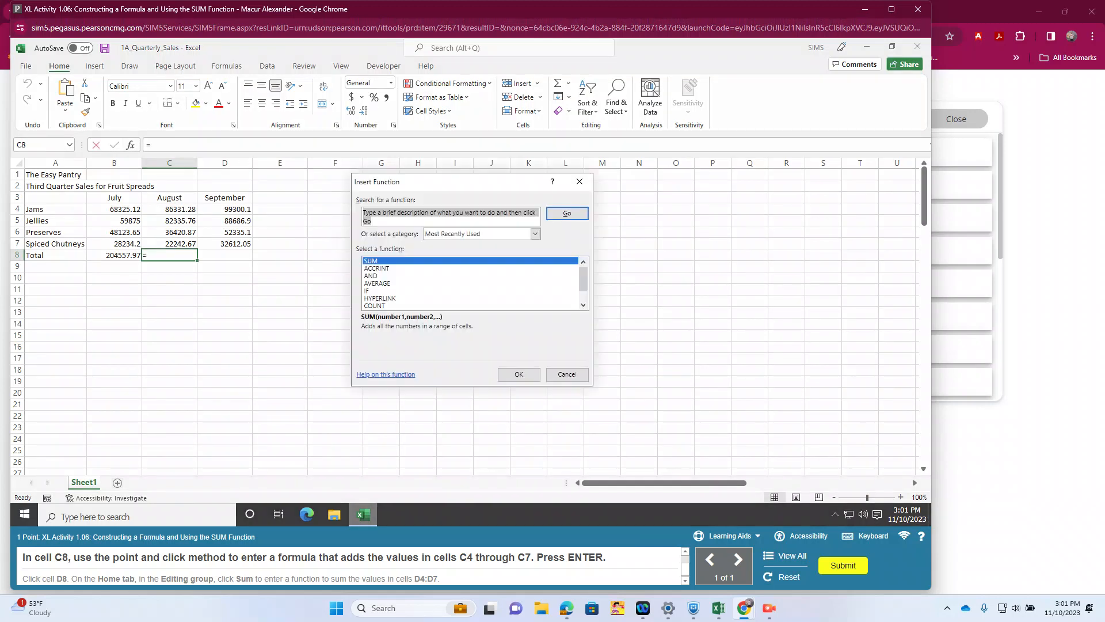
{"action": "left_click", "coordinate": [371, 261]}
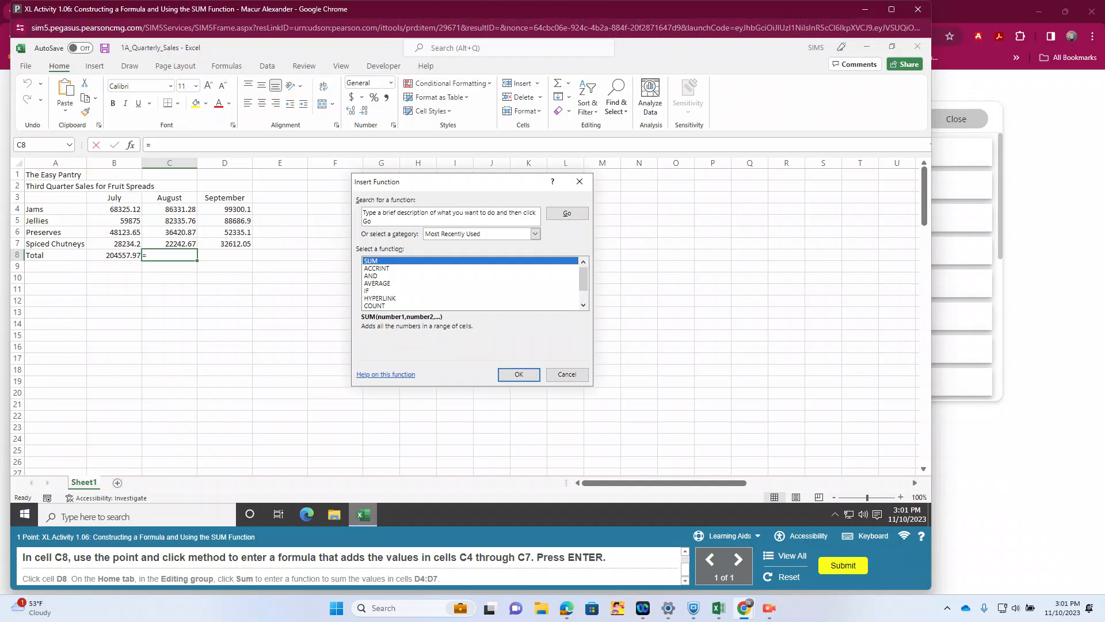
{"action": "left_click", "coordinate": [567, 214]}
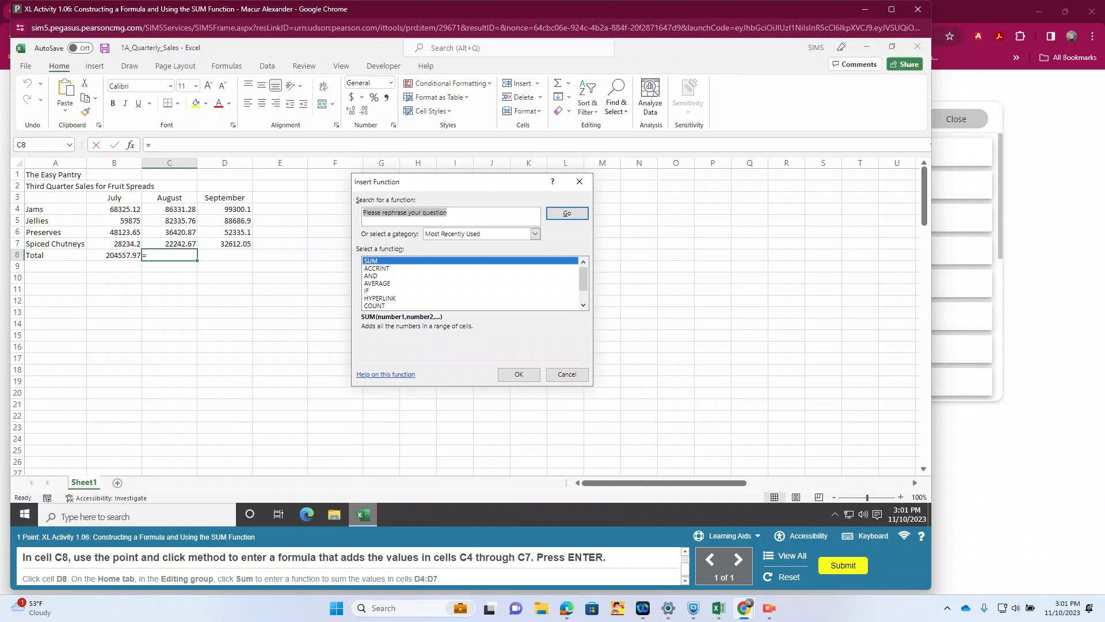
{"action": "left_click", "coordinate": [519, 375]}
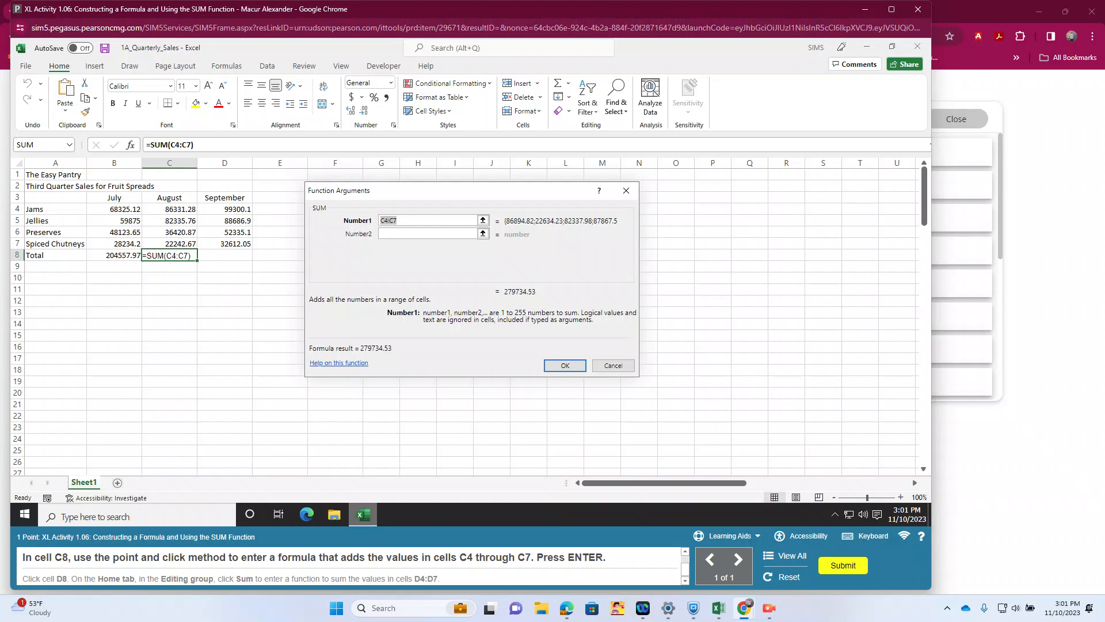
{"action": "left_click", "coordinate": [612, 366]}
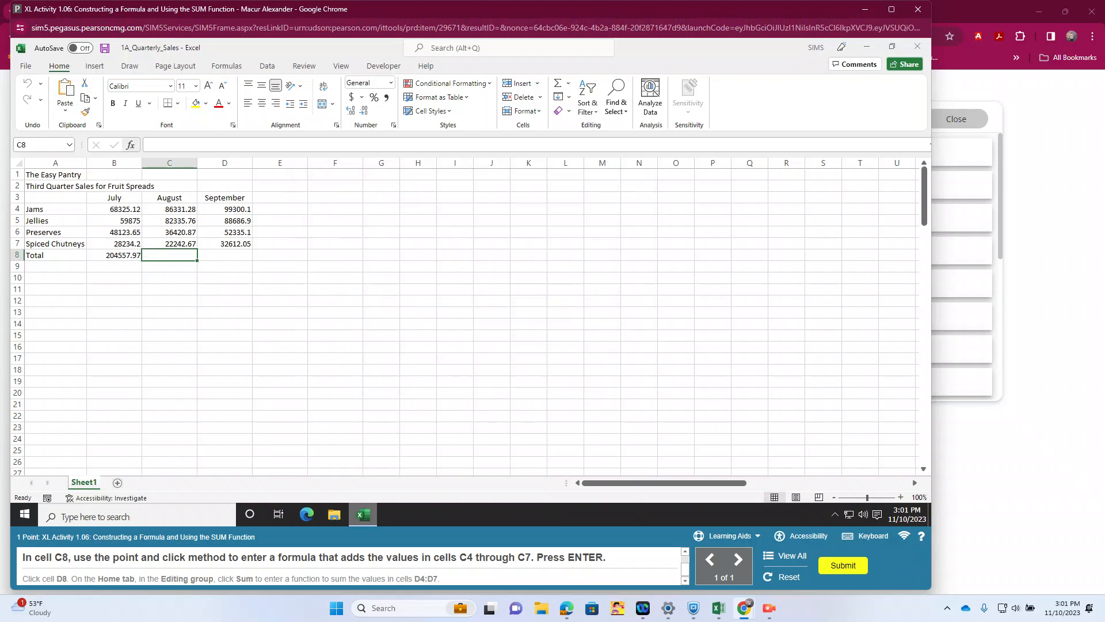
Step: Search for the SUM function and insert it in cell C8 to total the August sales in C4:C7
{"action": "key", "text": "shift+F3"}
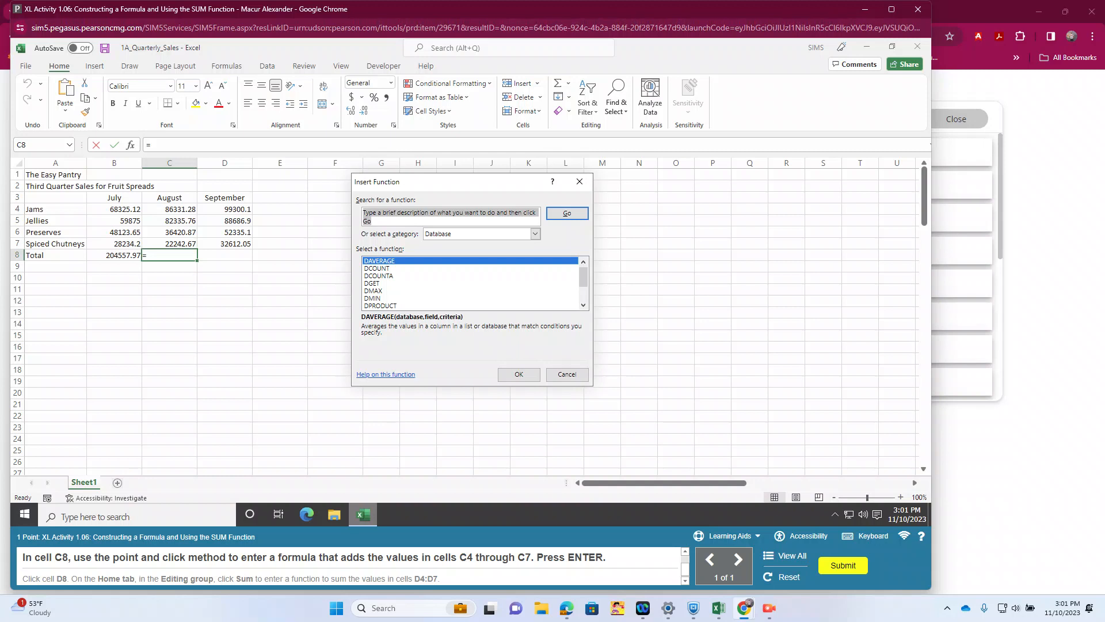
{"action": "left_click", "coordinate": [535, 234]}
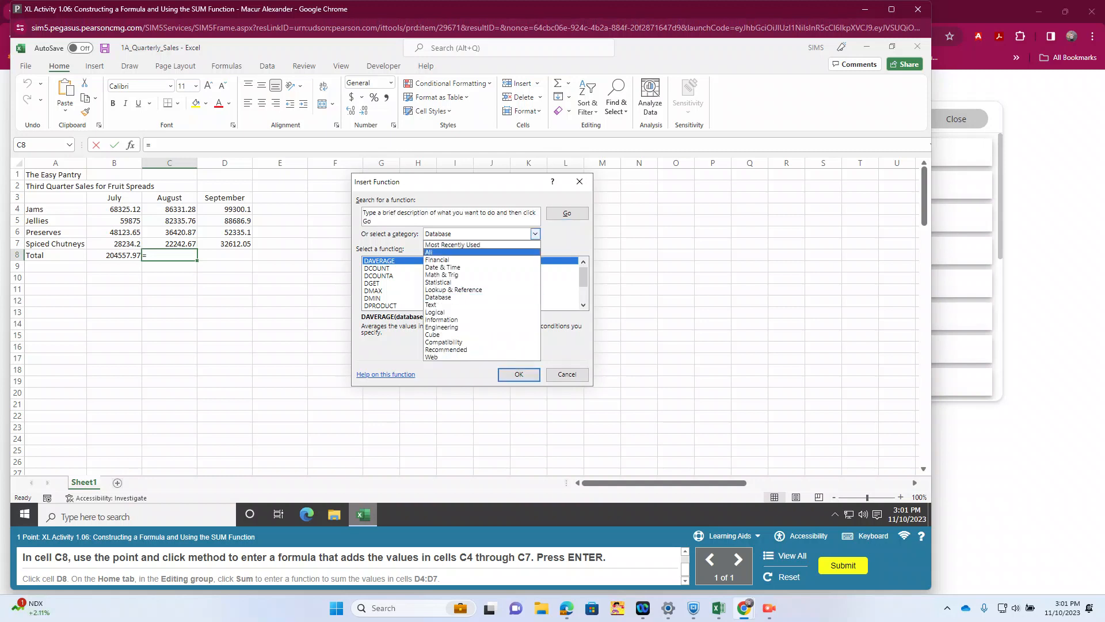
{"action": "key", "text": "Return"}
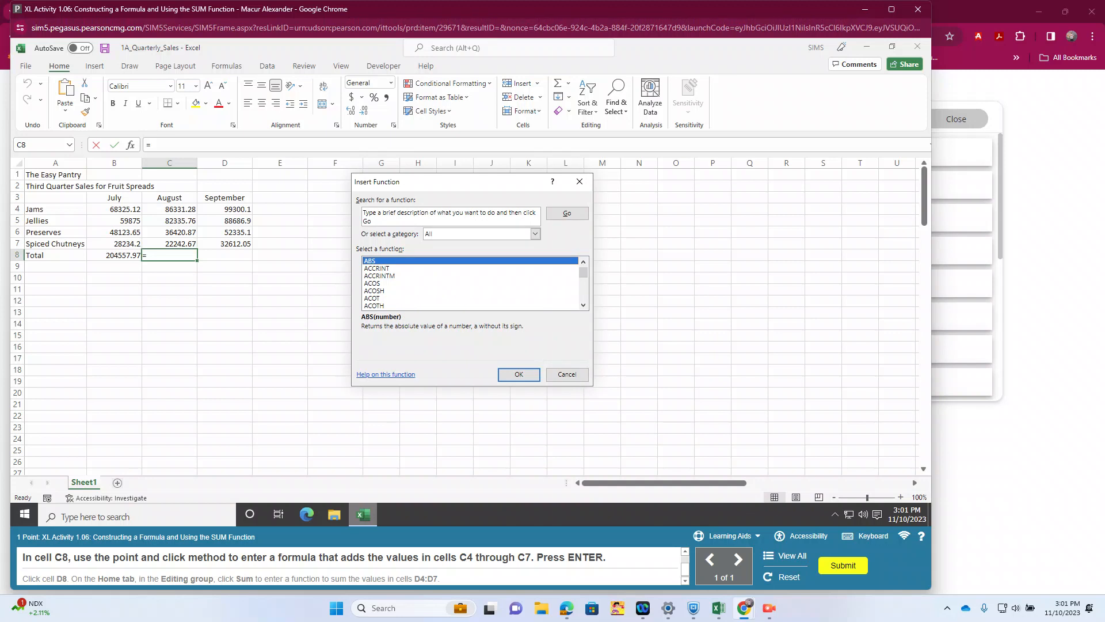
{"action": "left_click", "coordinate": [465, 217]}
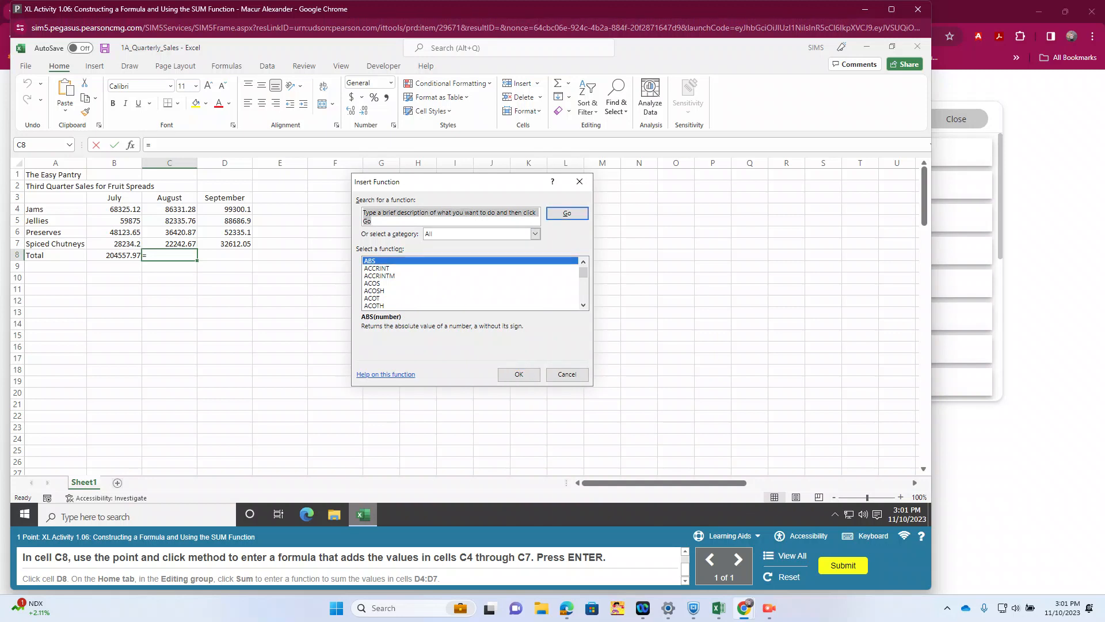
{"action": "type", "text": "sum"}
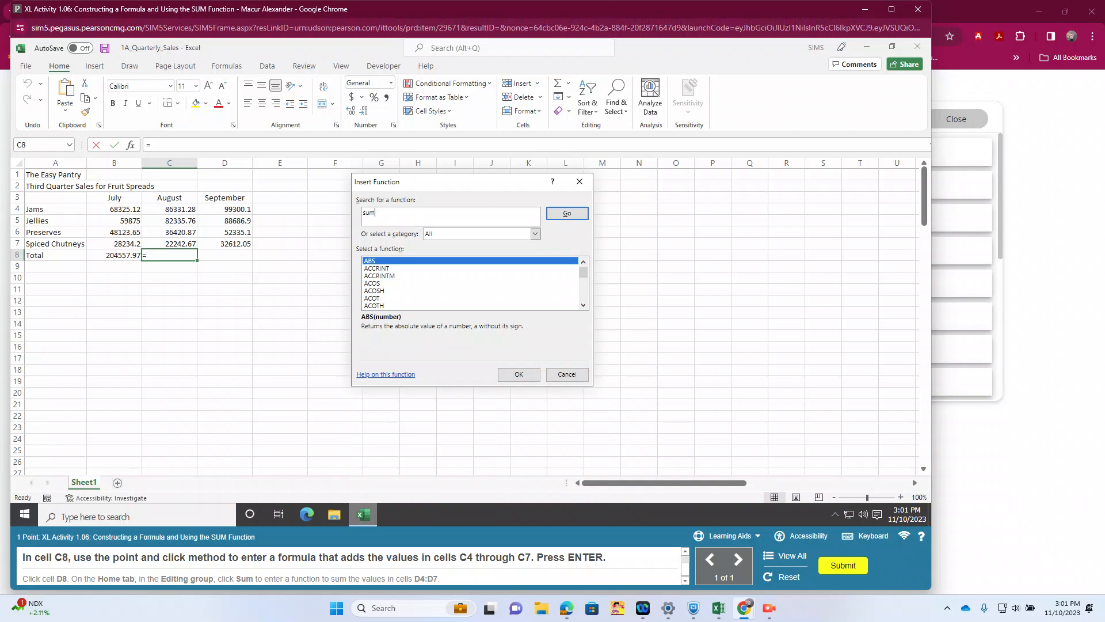
{"action": "key", "text": "Return"}
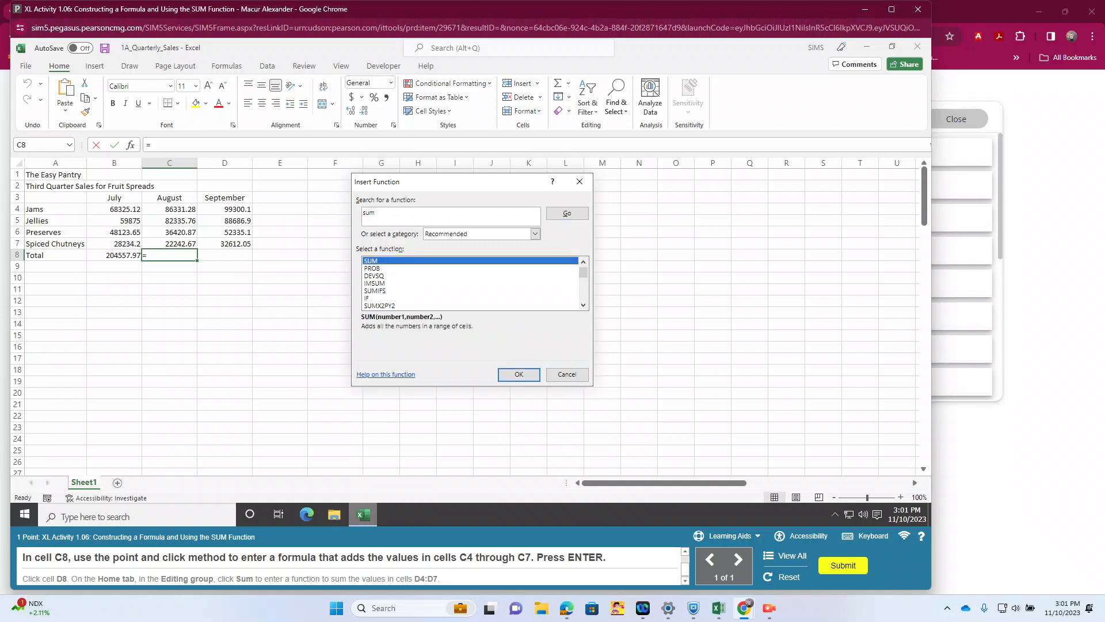
{"action": "key", "text": "Return"}
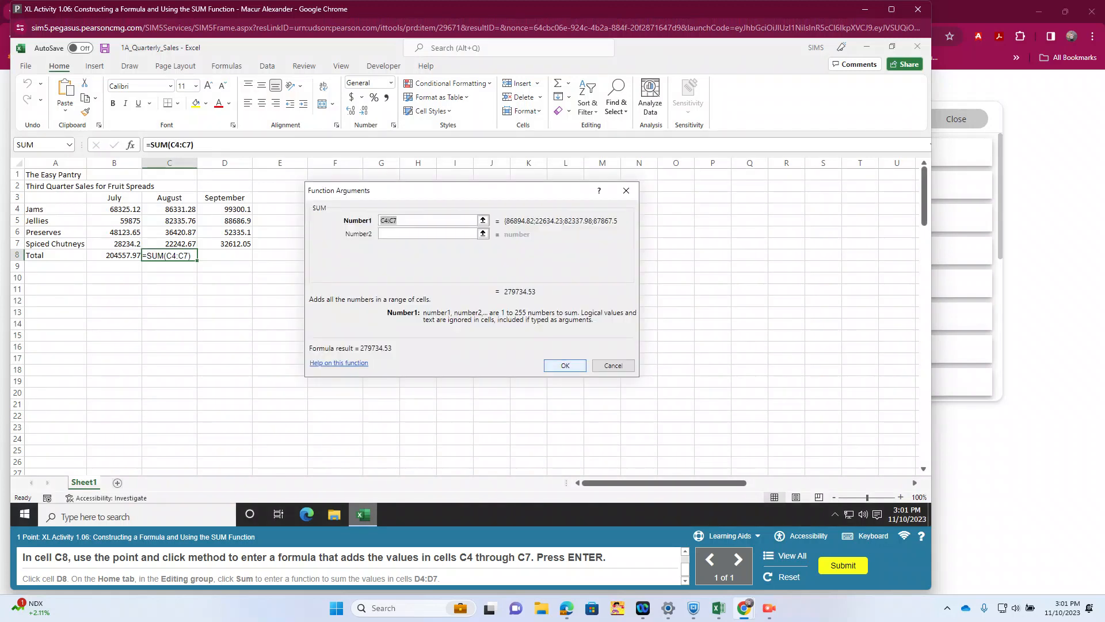
{"action": "key", "text": "Return"}
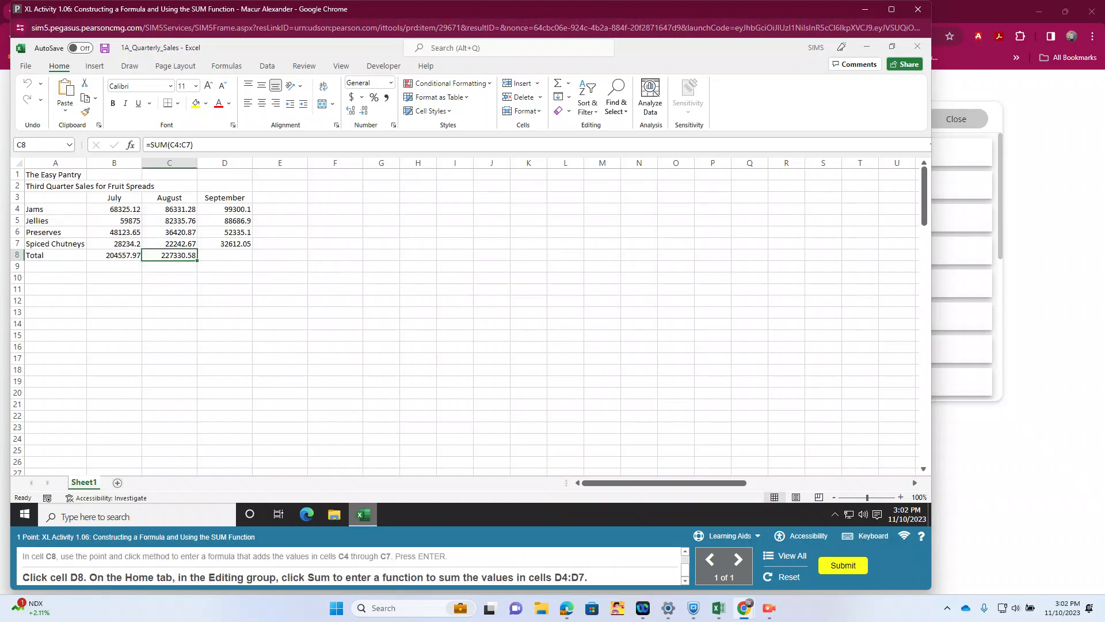
Step: Sum the September sales D4:D7 in cell D8 with AutoSum and submit the completed activity
{"action": "left_click", "coordinate": [224, 255]}
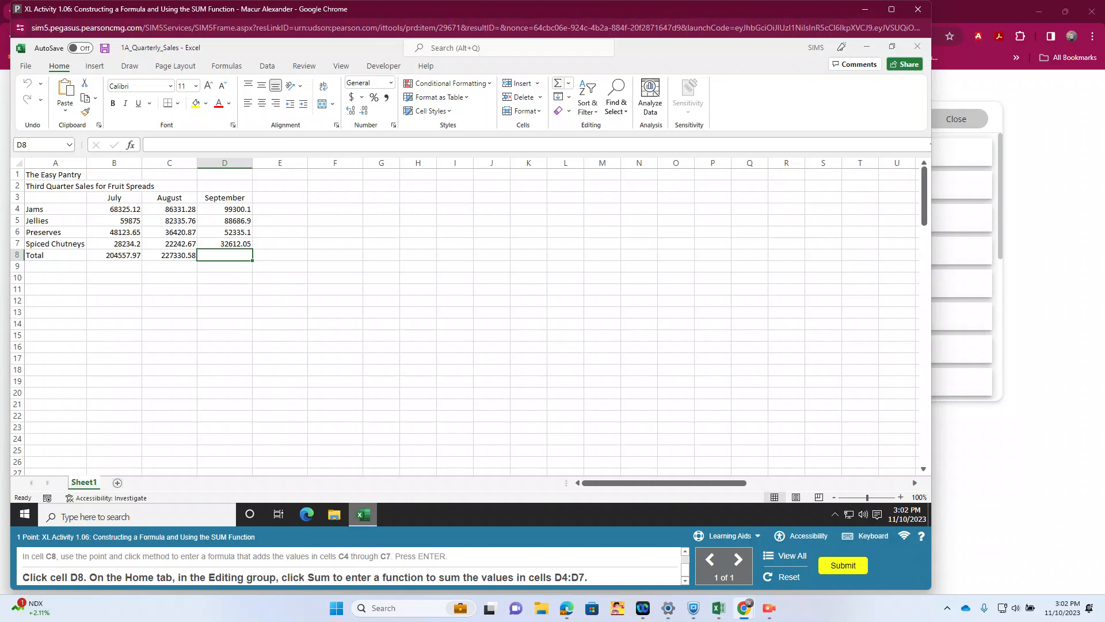
{"action": "left_click", "coordinate": [558, 84]}
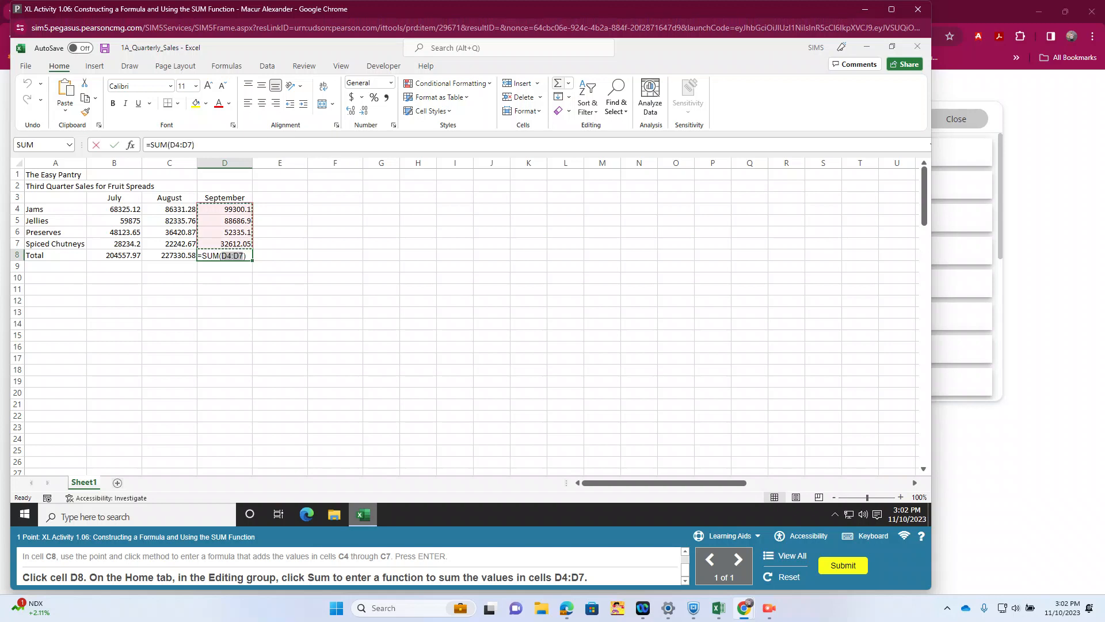
{"action": "key", "text": "Return"}
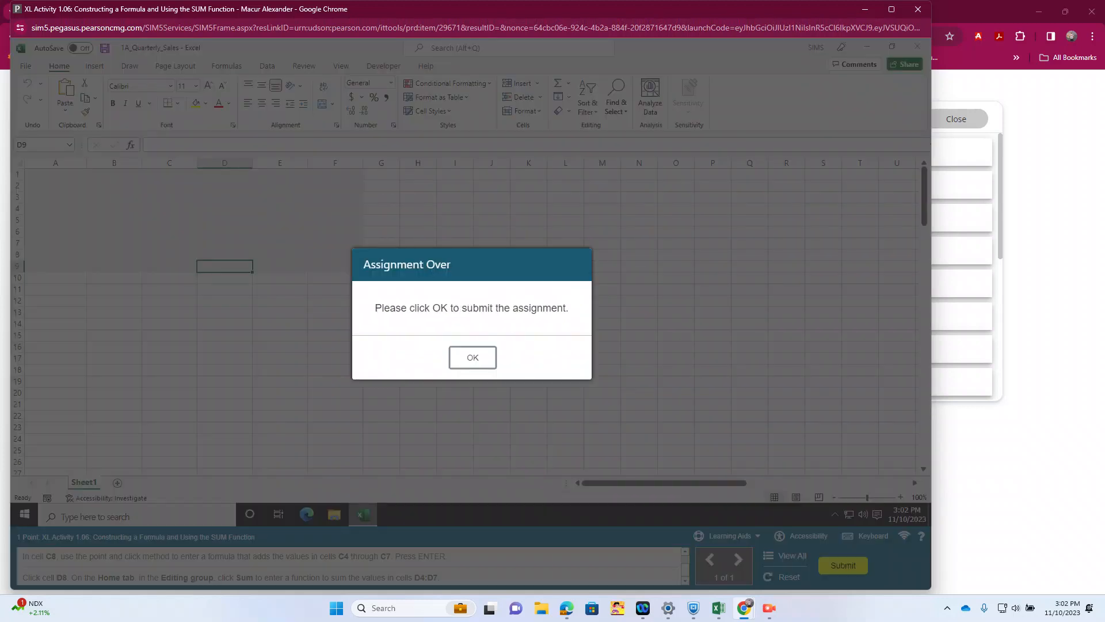
{"action": "key", "text": "Return"}
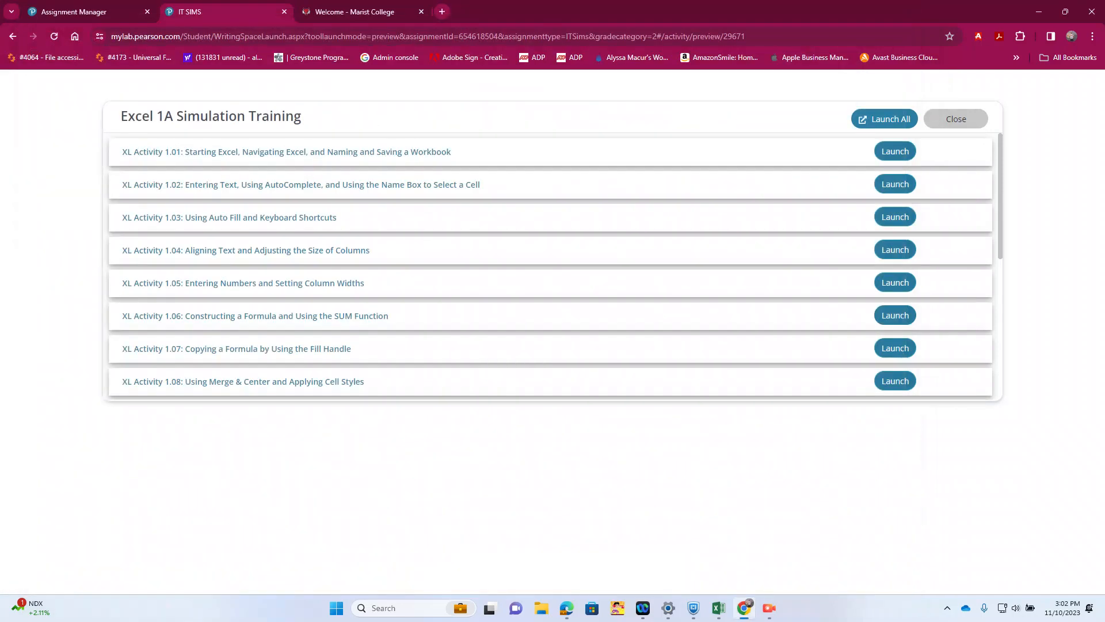
Step: Launch XL Activity 1.07 and enter the column heading Total in cell E3
{"action": "left_click", "coordinate": [895, 314]}
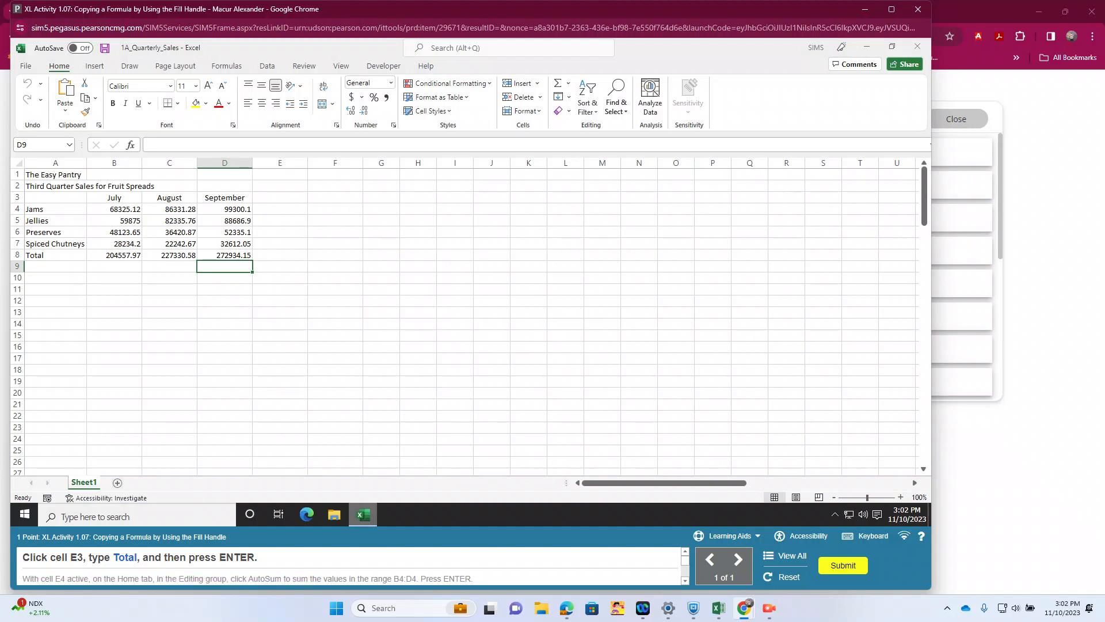
{"action": "left_click", "coordinate": [280, 198]}
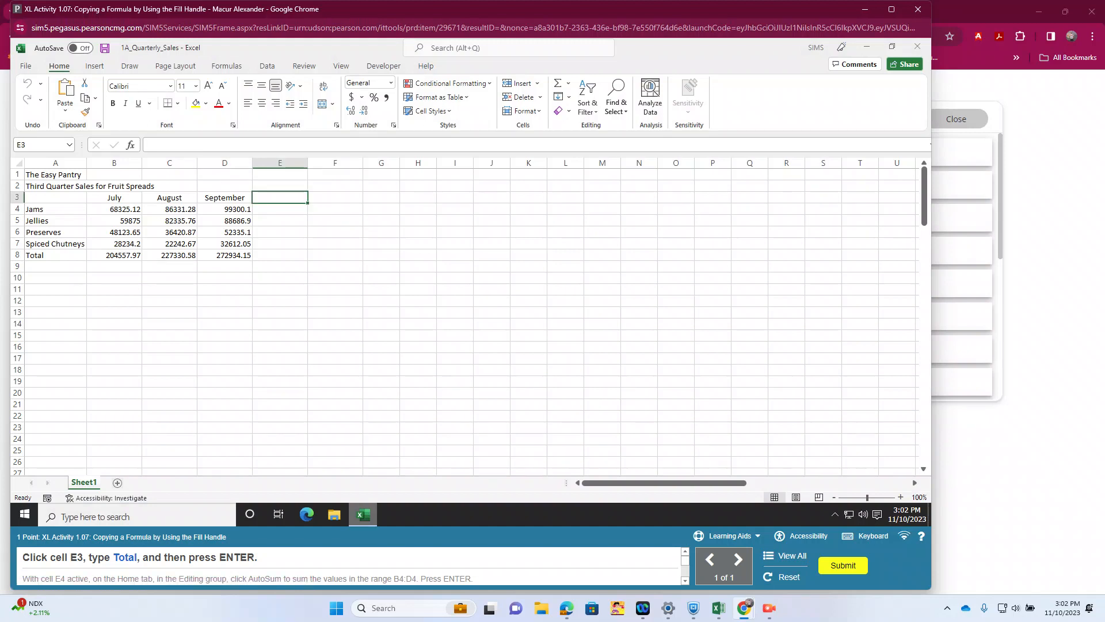
{"action": "type", "text": "Total"}
{"action": "key", "text": "Return"}
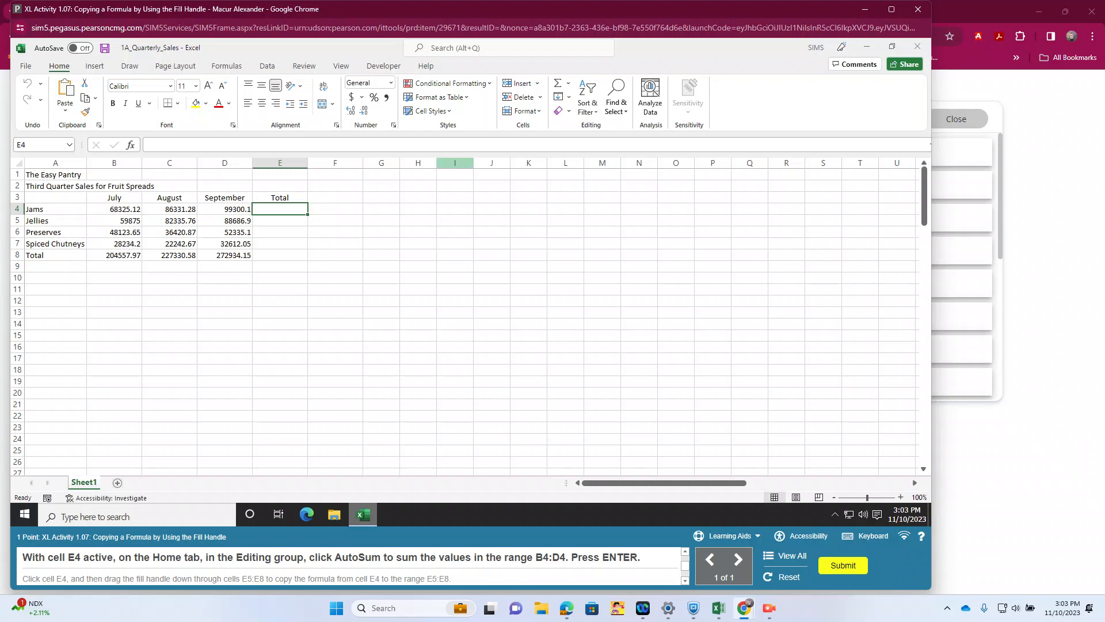
Step: Sum B4:D4 in cell E4 with AutoSum and fill the formula down through E5:E8
{"action": "left_click", "coordinate": [568, 83]}
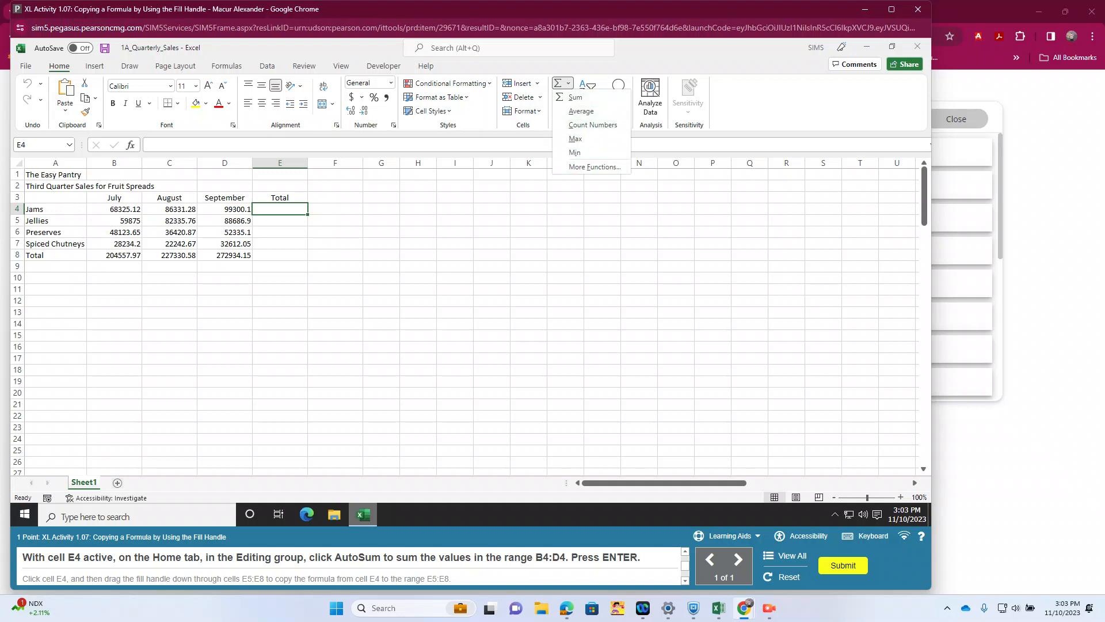
{"action": "left_click", "coordinate": [558, 83]}
{"action": "left_click", "coordinate": [557, 83]}
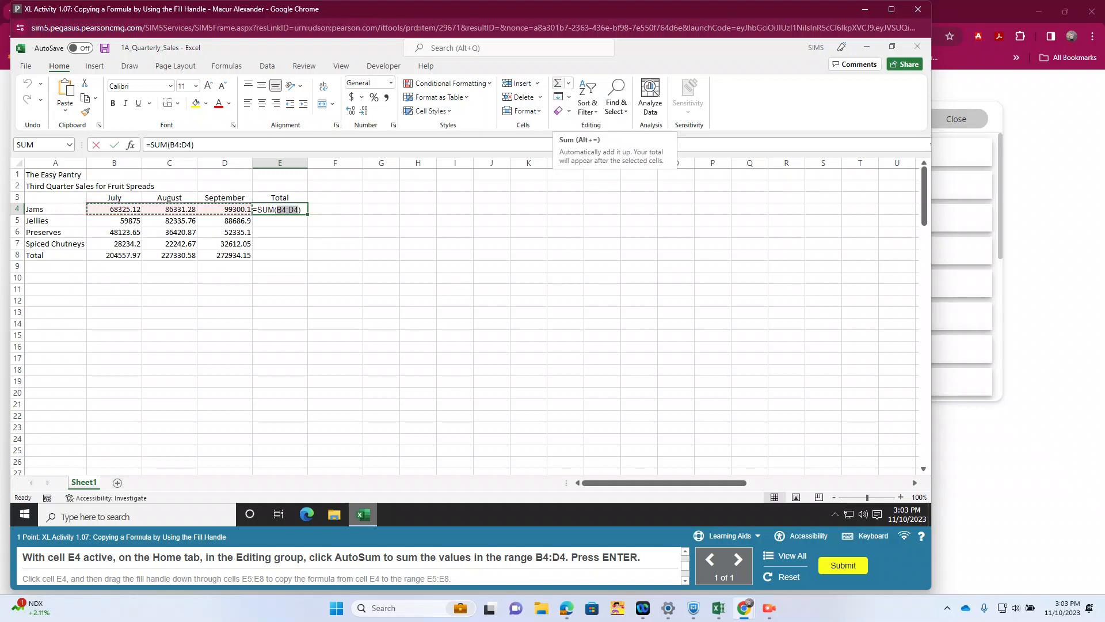
{"action": "key", "text": "Return"}
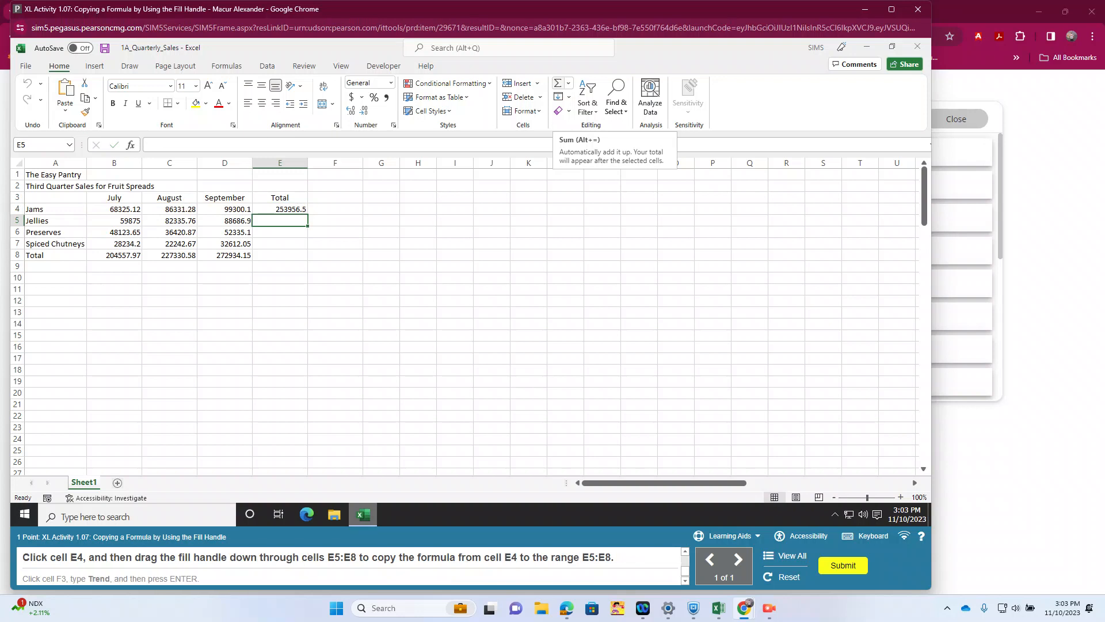
{"action": "left_click", "coordinate": [280, 209]}
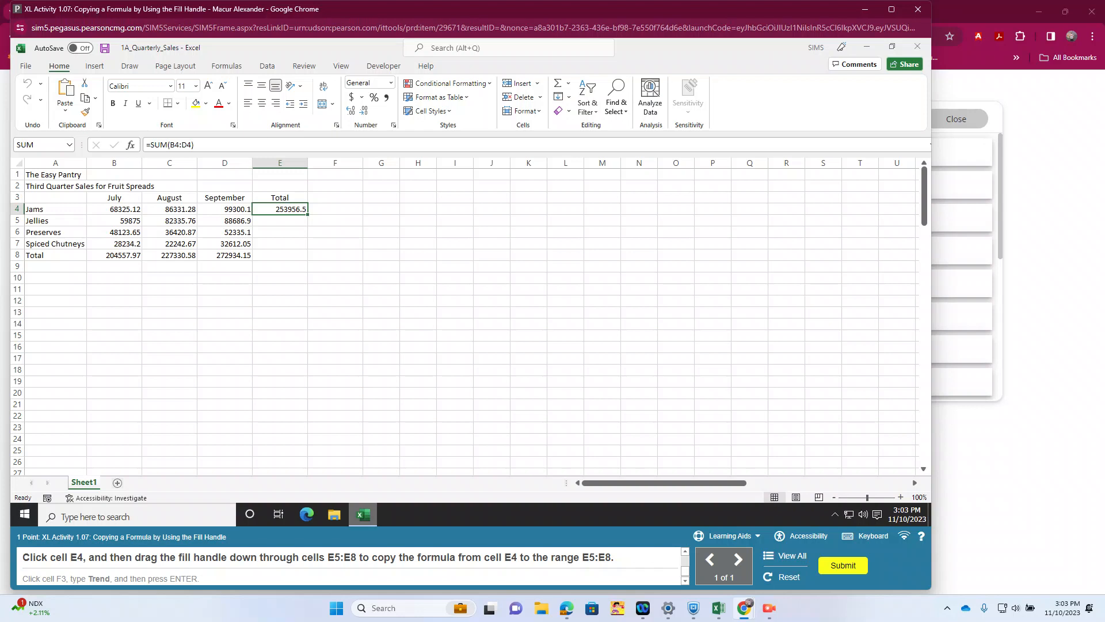
{"action": "left_click_drag", "start_coordinate": [308, 221], "coordinate": [307, 256]}
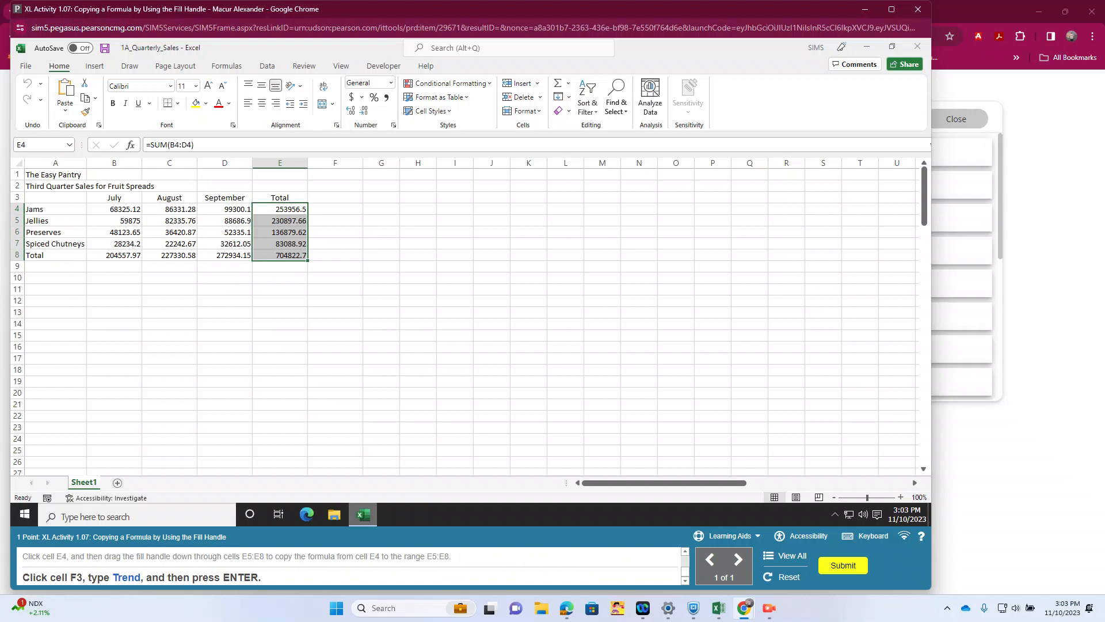
Step: Enter the column heading Trend in cell F3 and submit the completed activity
{"action": "left_click", "coordinate": [335, 197]}
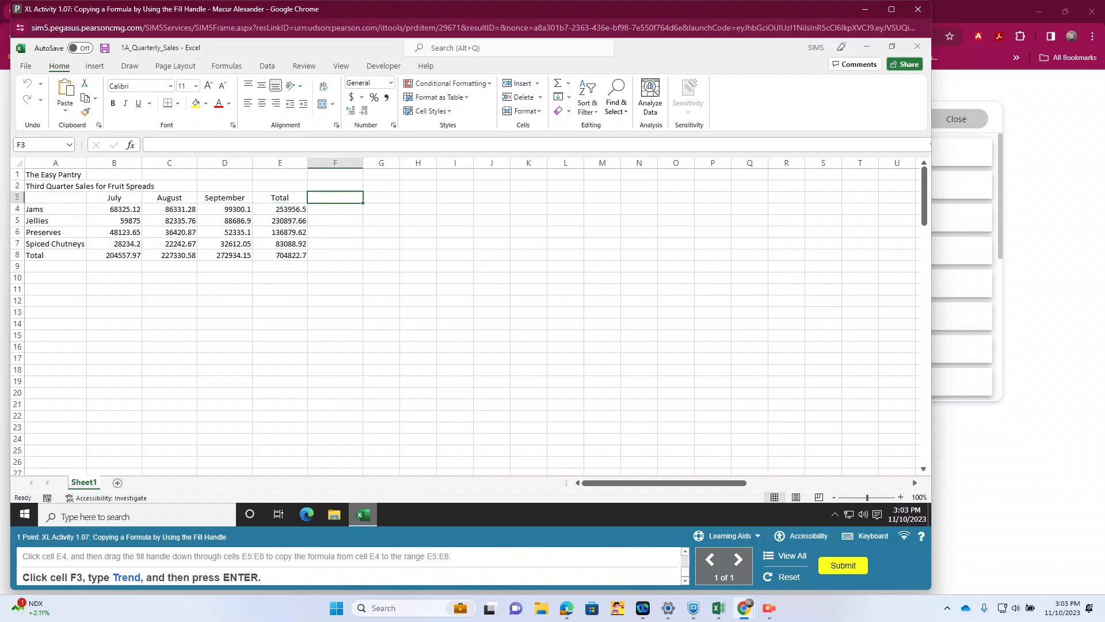
{"action": "type", "text": "Trend"}
{"action": "key", "text": "Return"}
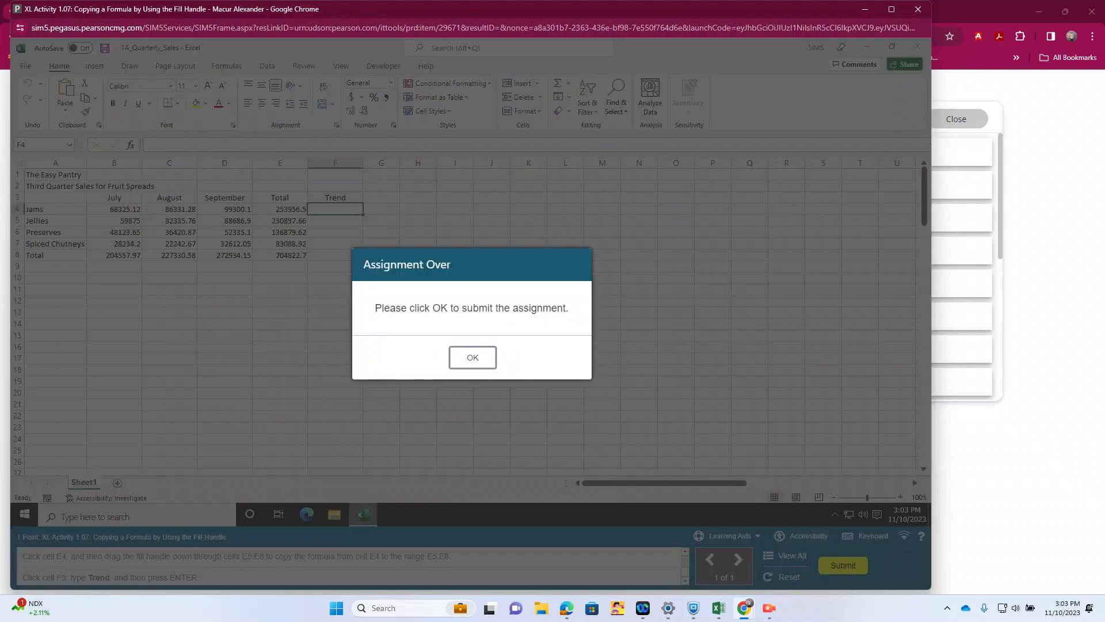
{"action": "left_click", "coordinate": [473, 357]}
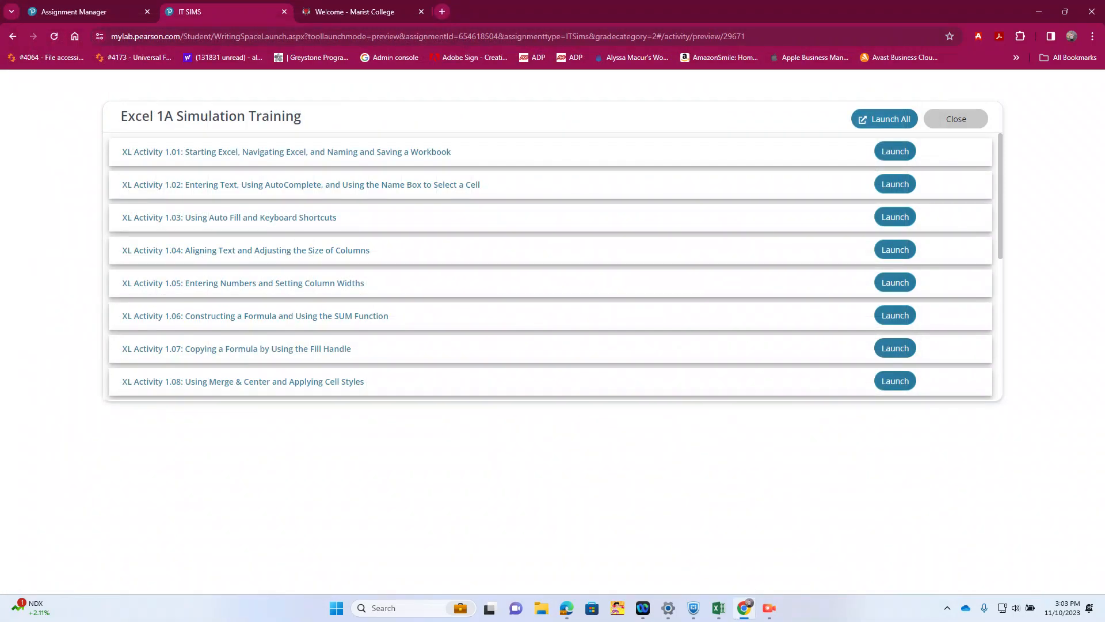
Step: Launch XL Activity 1.08 and merge and center the titles across A1:F1 and A2:F2
{"action": "left_click", "coordinate": [885, 119]}
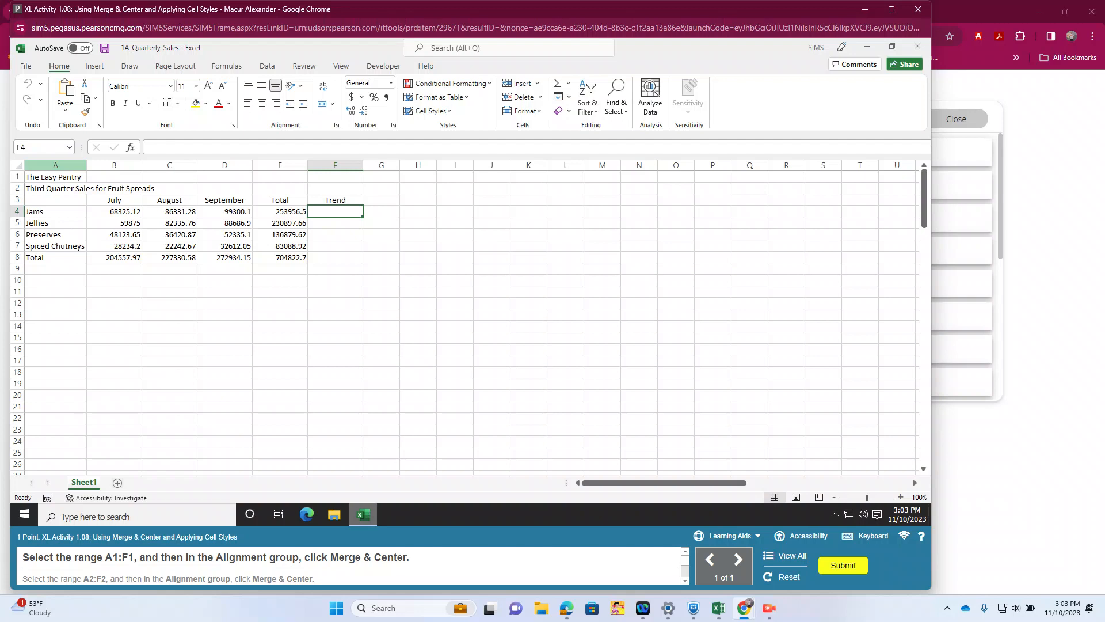
{"action": "left_click_drag", "start_coordinate": [55, 177], "coordinate": [335, 176]}
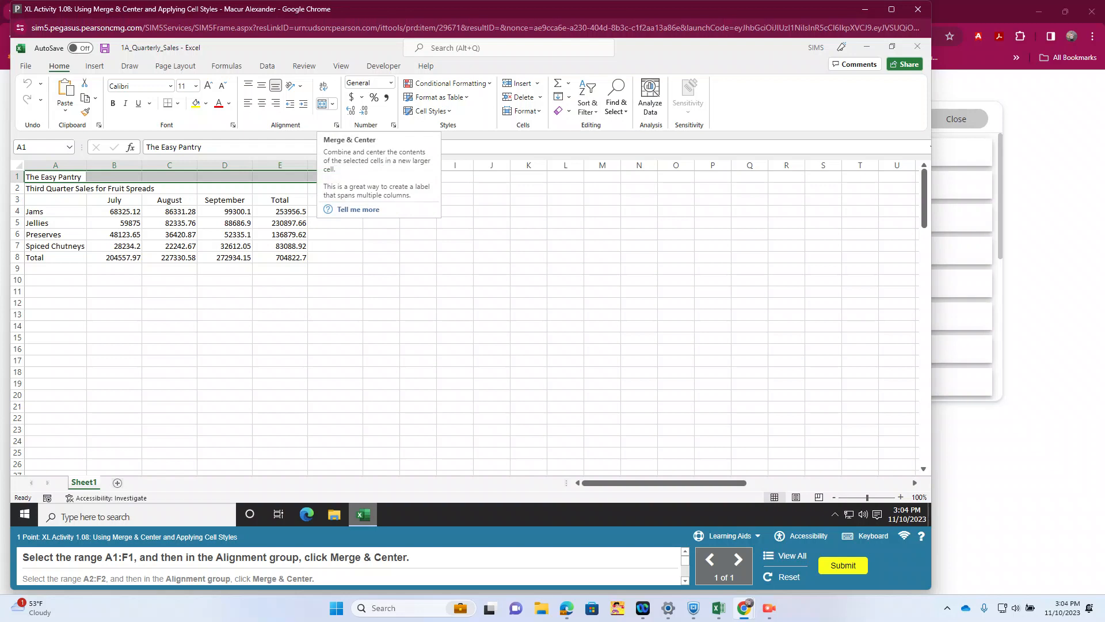
{"action": "left_click", "coordinate": [322, 103]}
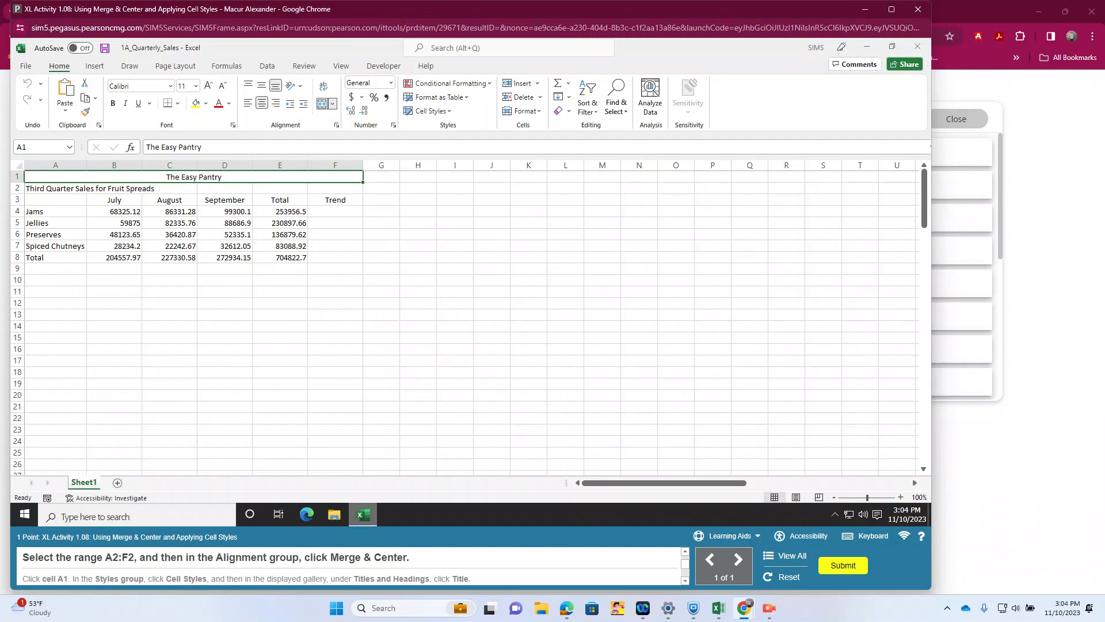
{"action": "left_click_drag", "start_coordinate": [55, 188], "coordinate": [335, 189]}
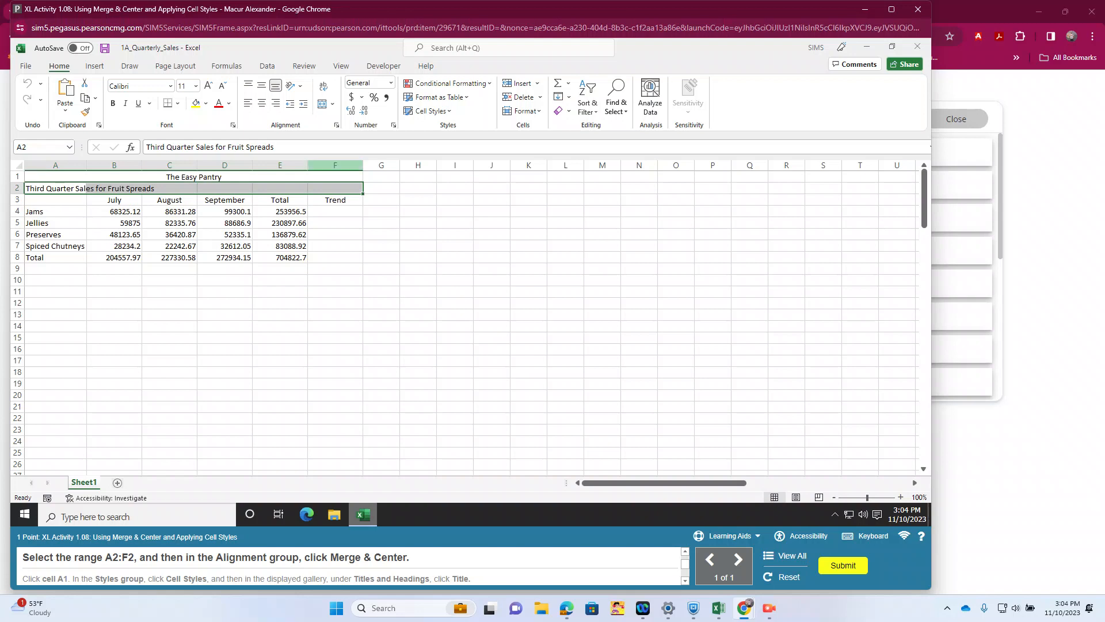
{"action": "left_click", "coordinate": [322, 103]}
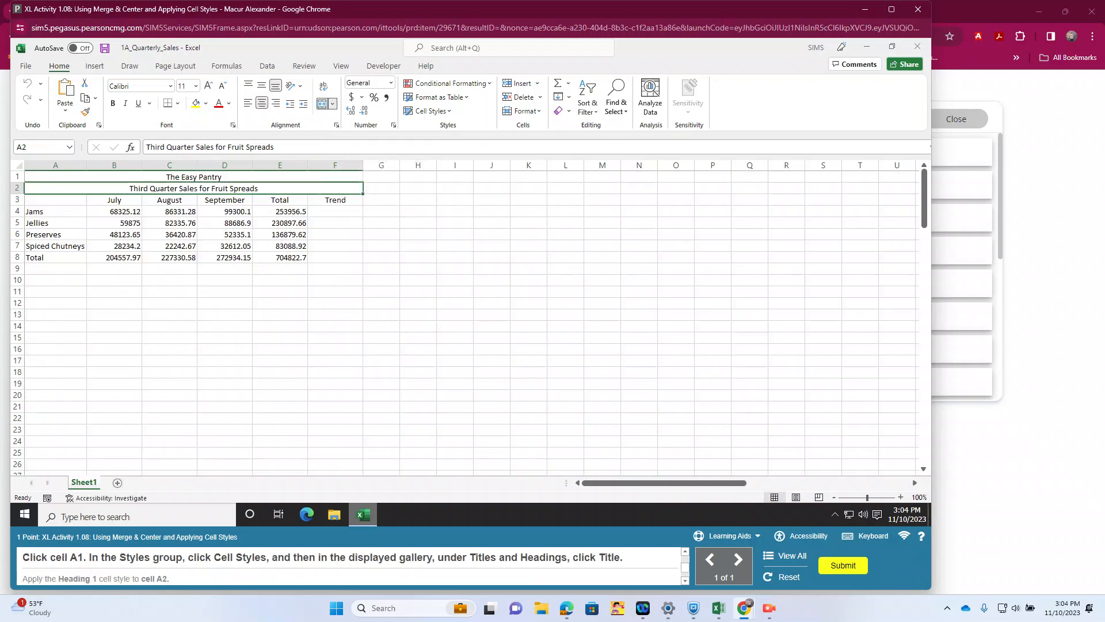
Step: Apply the Title cell style to cell A1 and the Heading 1 style to cell A2
{"action": "left_click", "coordinate": [193, 177]}
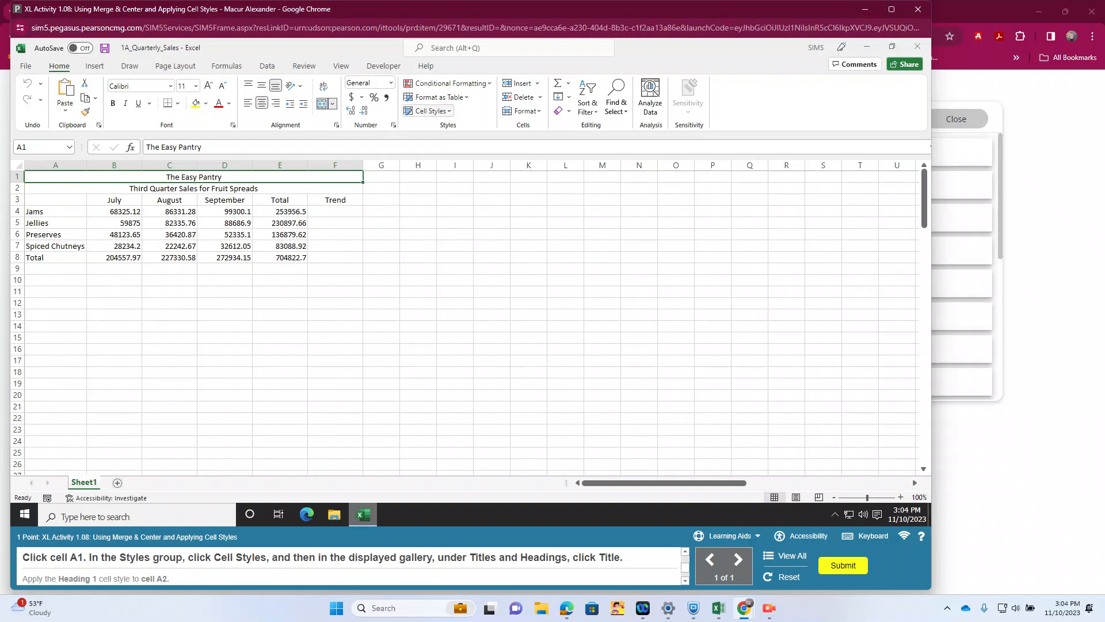
{"action": "left_click", "coordinate": [431, 110]}
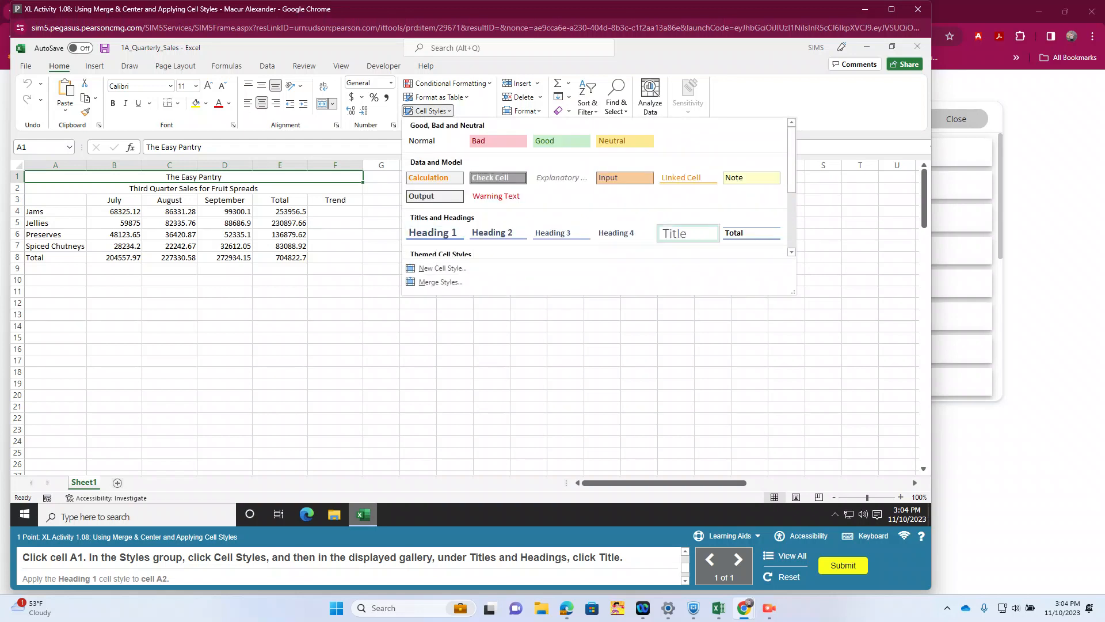
{"action": "left_click", "coordinate": [675, 233]}
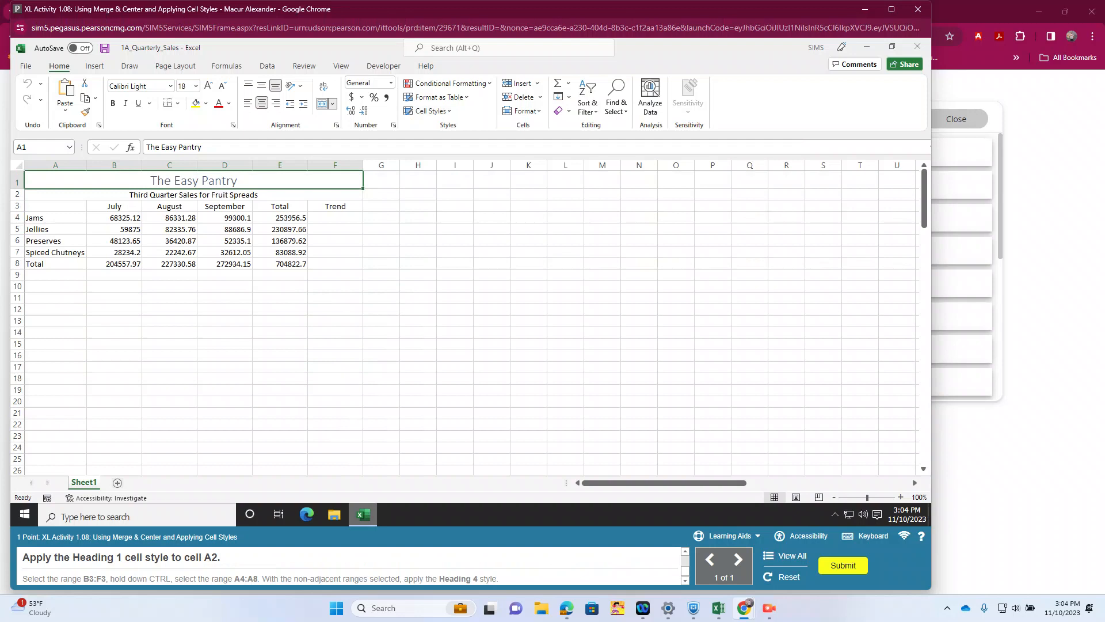
{"action": "left_click", "coordinate": [194, 194]}
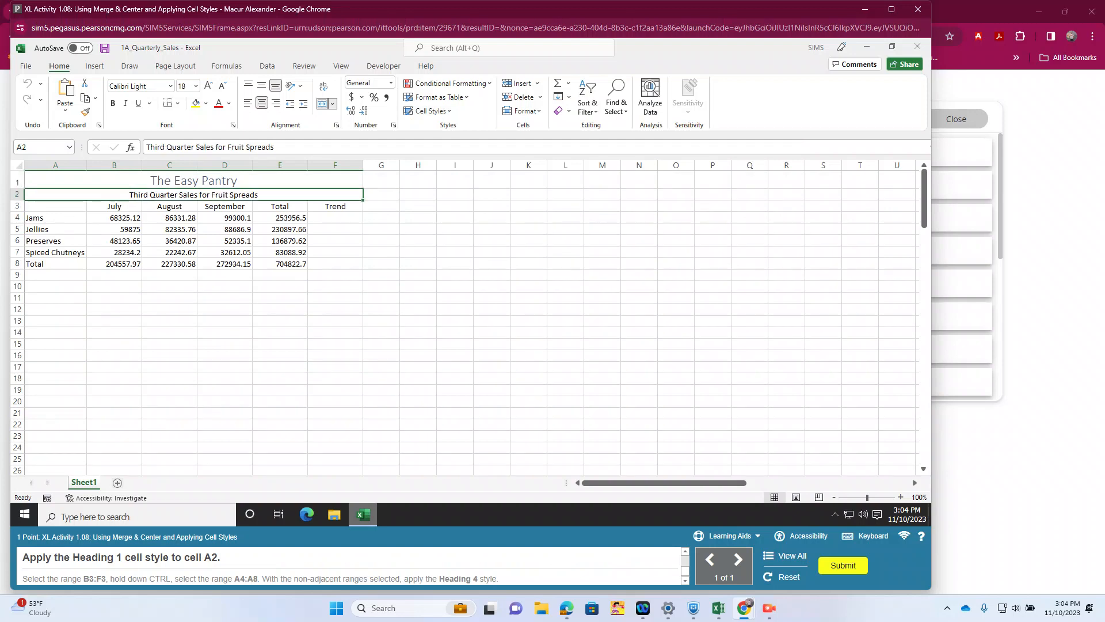
{"action": "left_click", "coordinate": [431, 111]}
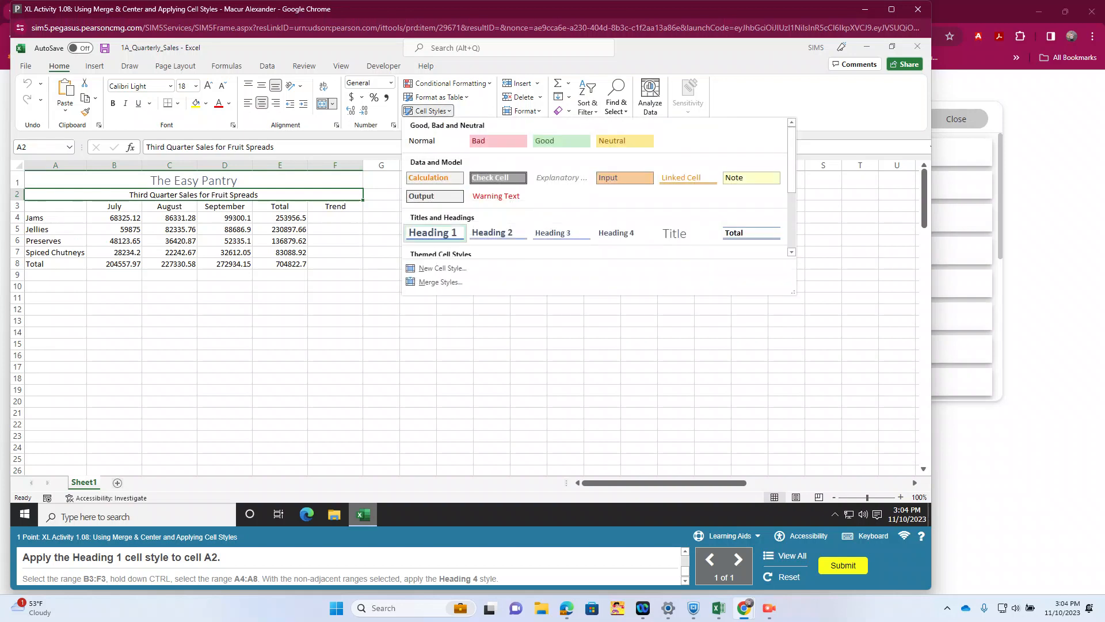
{"action": "left_click", "coordinate": [432, 232]}
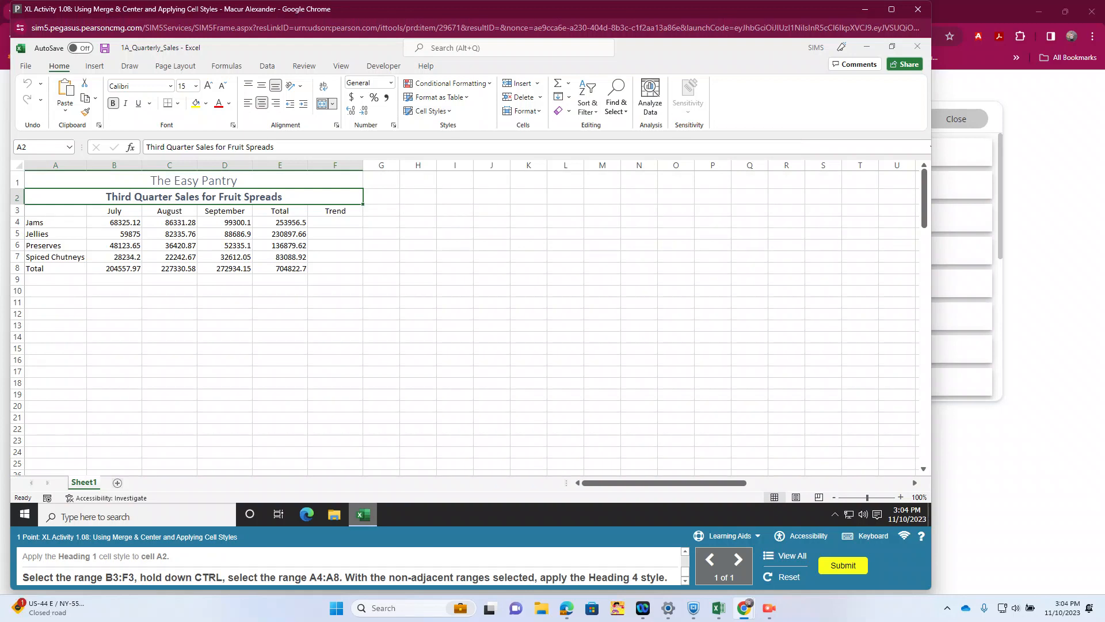
Step: Apply the Heading 4 cell style to the nonadjacent ranges B3:F3 and A4:A8 and submit the completed activity
{"action": "left_click", "coordinate": [114, 211]}
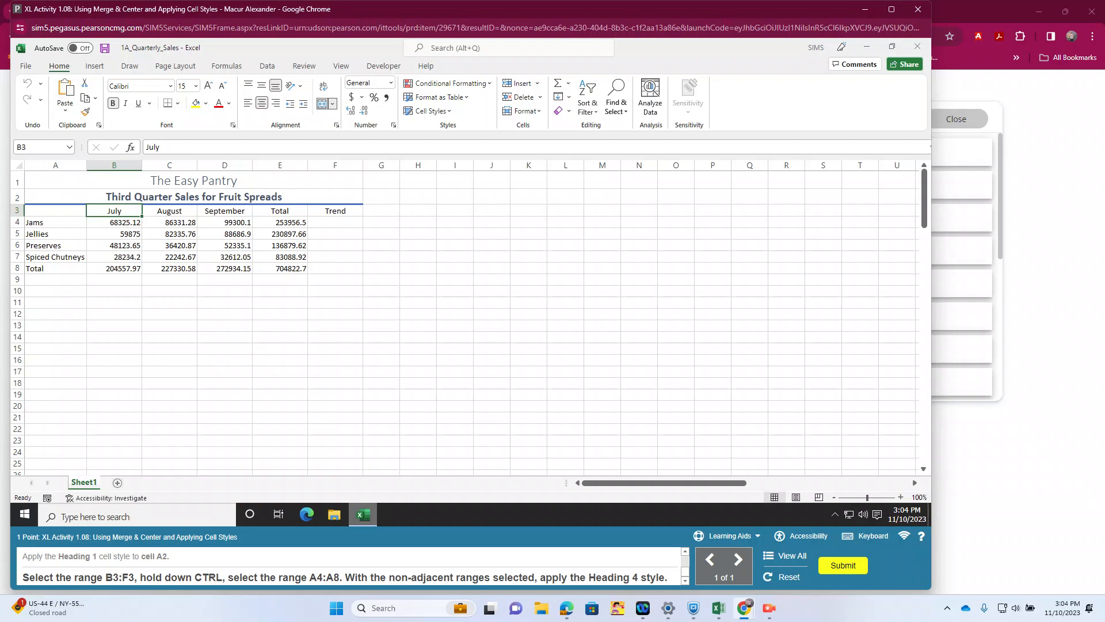
{"action": "left_click", "coordinate": [335, 210], "text": "ctrl"}
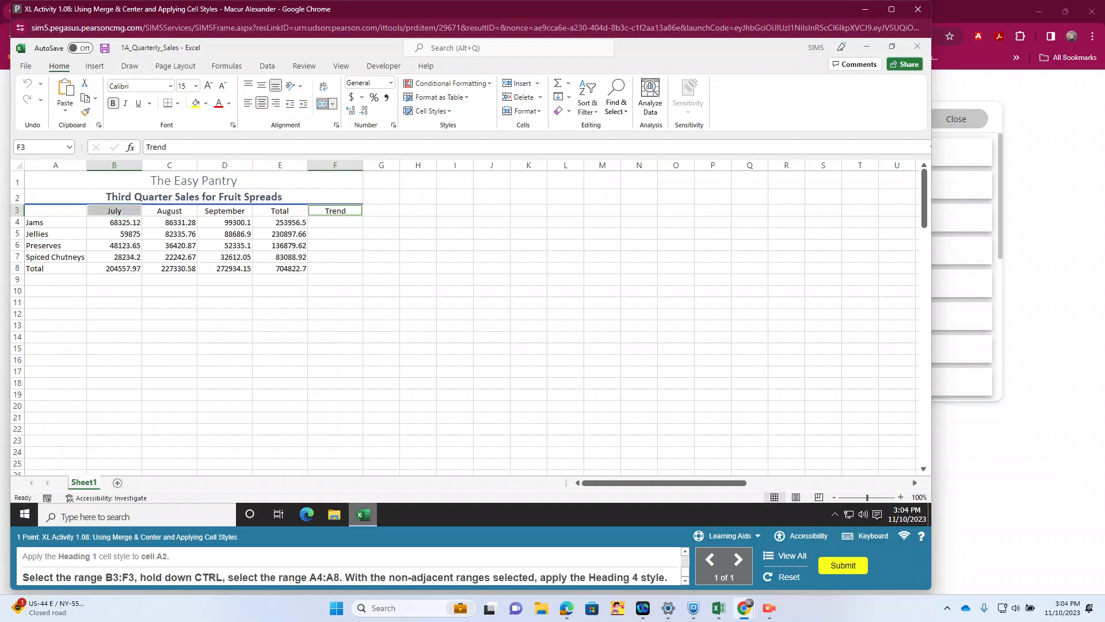
{"action": "left_click_drag", "start_coordinate": [114, 211], "coordinate": [335, 211]}
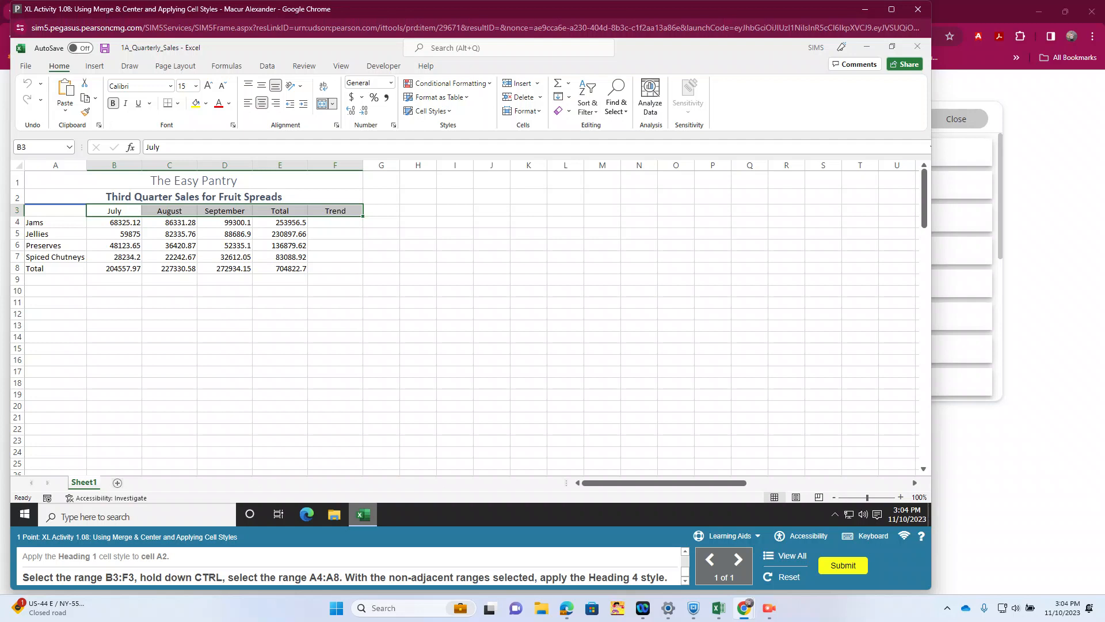
{"action": "left_click_drag", "start_coordinate": [55, 222], "coordinate": [55, 268]}
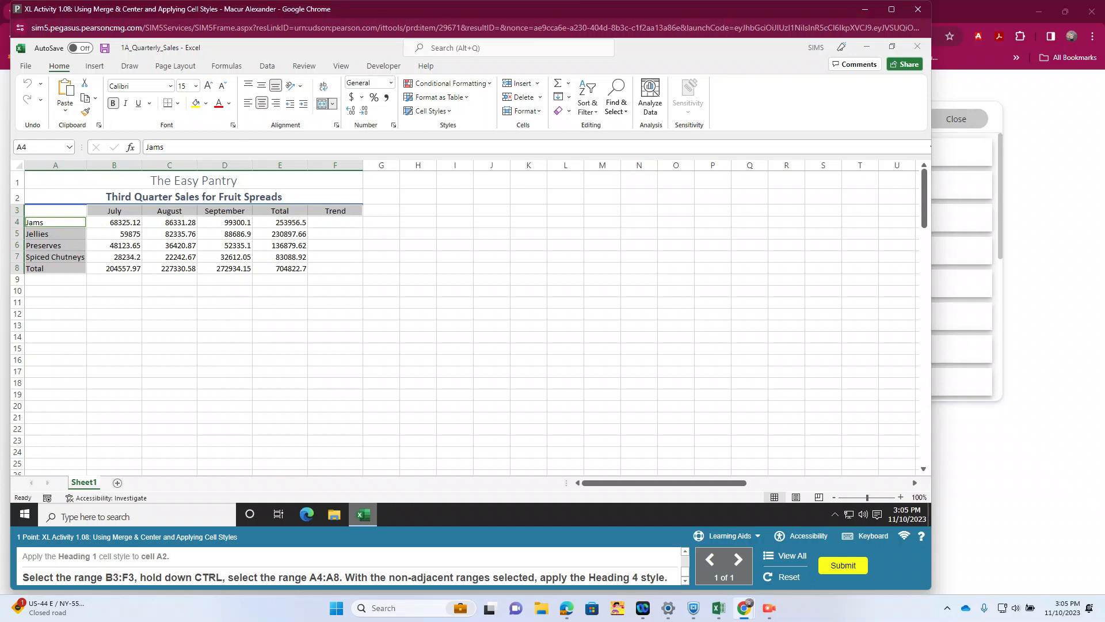
{"action": "left_click", "coordinate": [431, 110]}
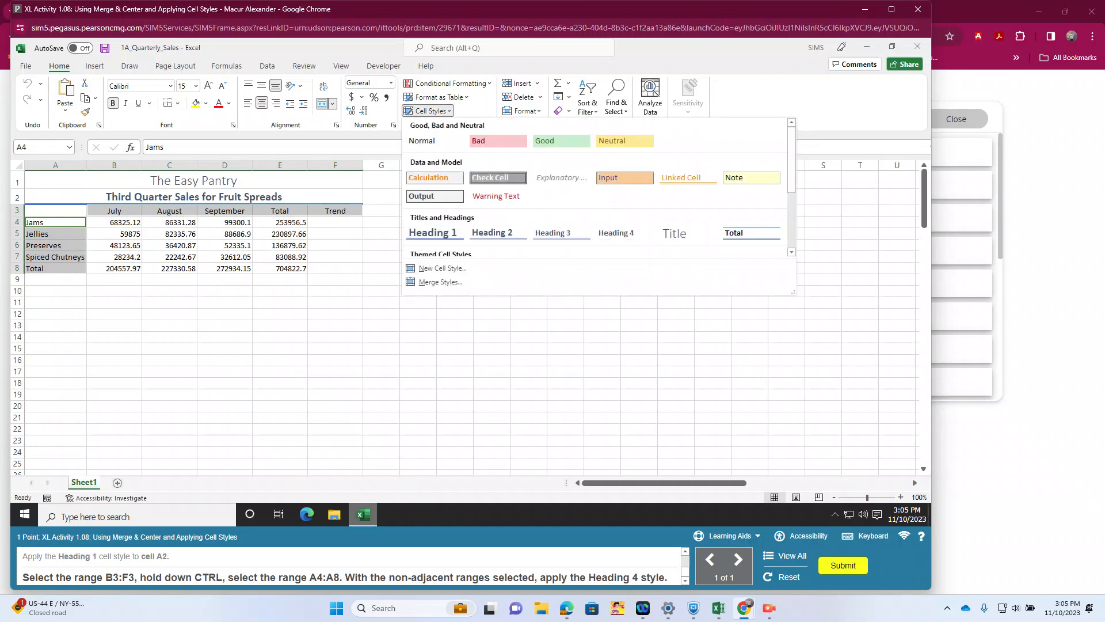
{"action": "left_click", "coordinate": [616, 232]}
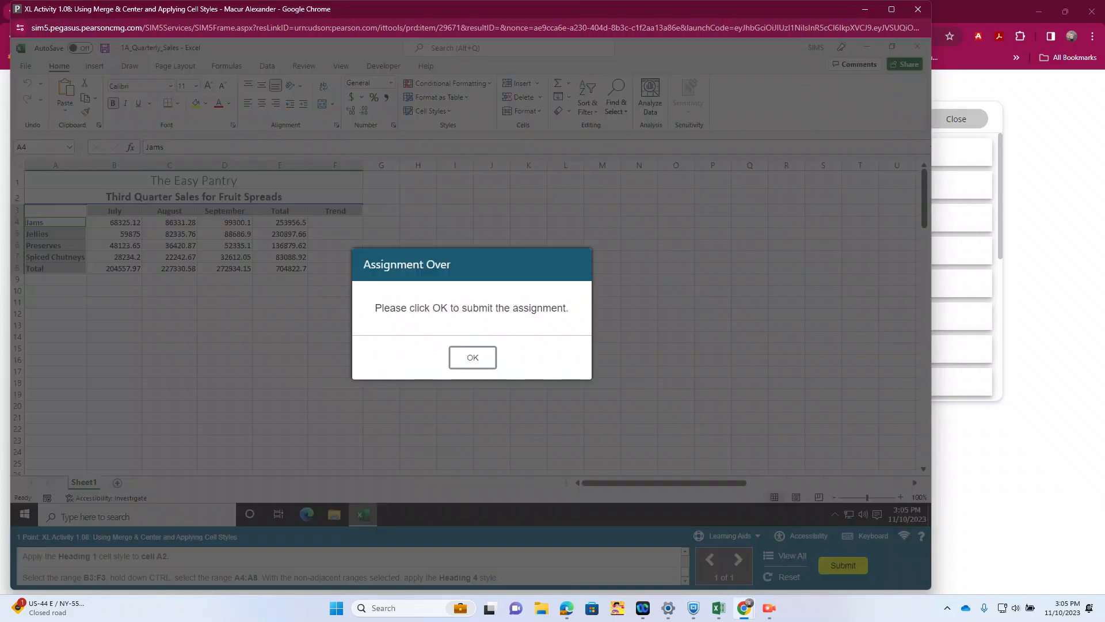
{"action": "left_click", "coordinate": [472, 357]}
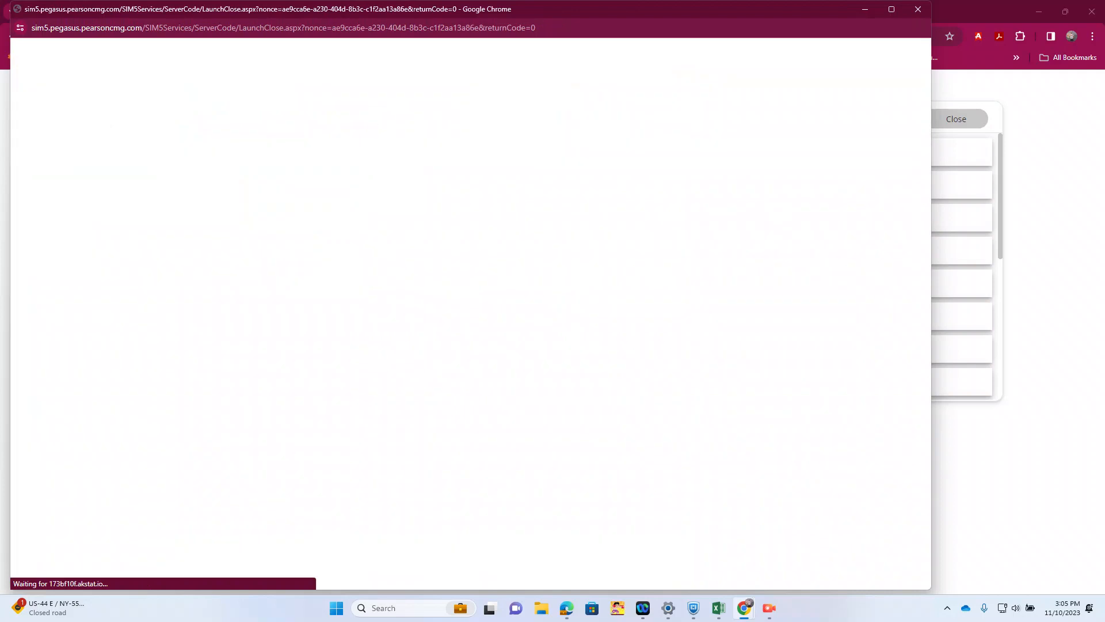
Step: In XL Activity 1.09, apply Accounting Number Format to B4:E4 and B8:E8, and Comma Style to B5:E7
{"action": "scroll", "coordinate": [549, 266], "scroll_direction": "down", "scroll_amount": 2}
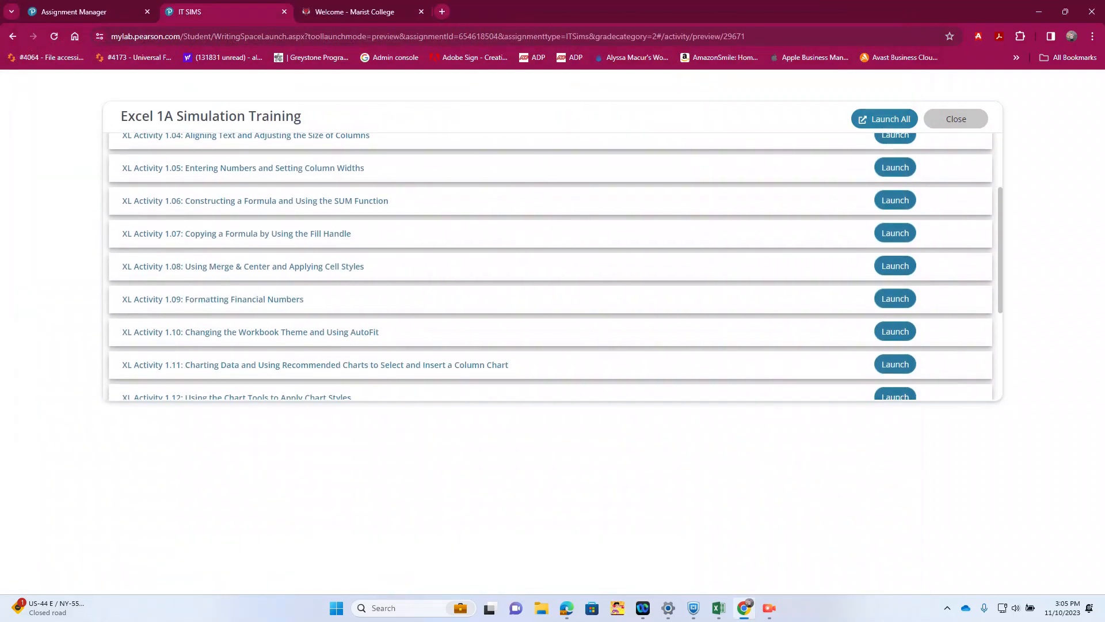
{"action": "left_click", "coordinate": [895, 298]}
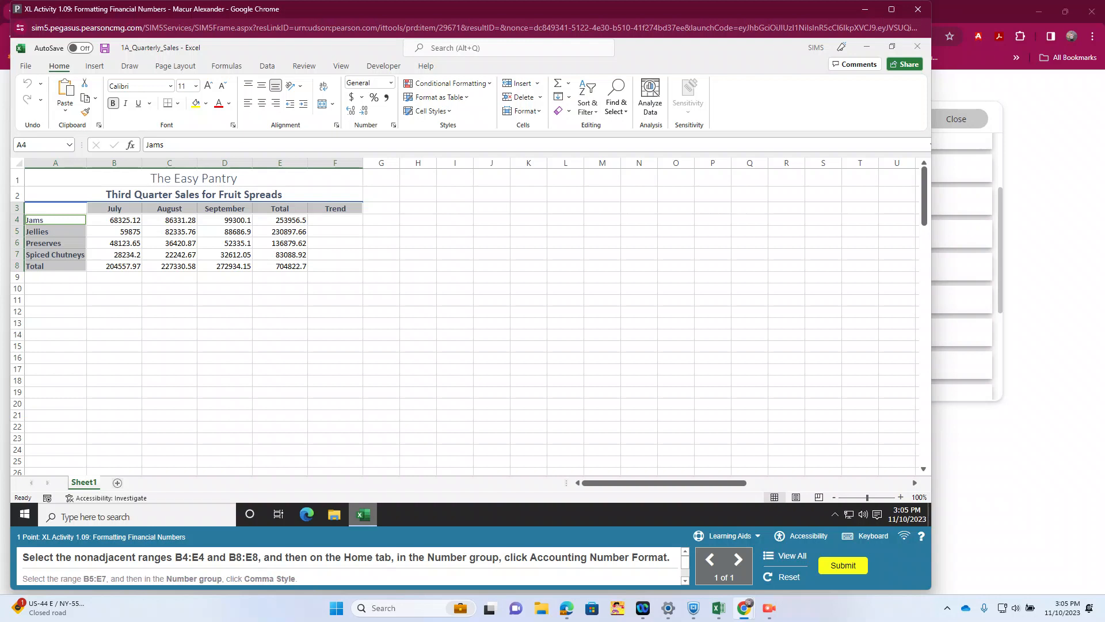
{"action": "left_click_drag", "start_coordinate": [114, 220], "coordinate": [280, 220]}
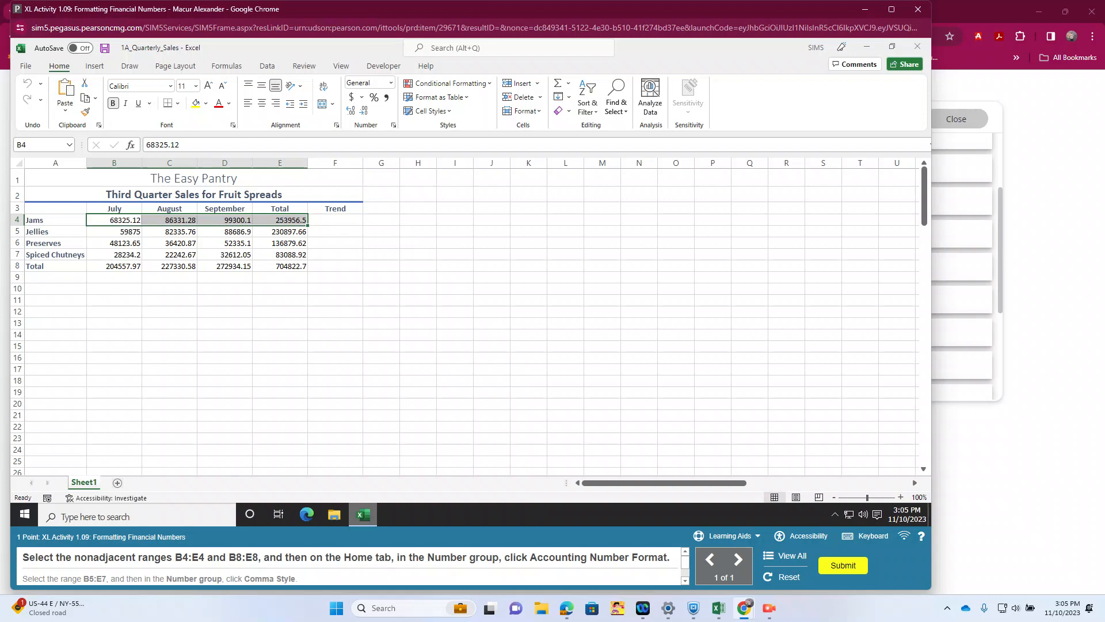
{"action": "left_click_drag", "start_coordinate": [114, 266], "coordinate": [279, 266]}
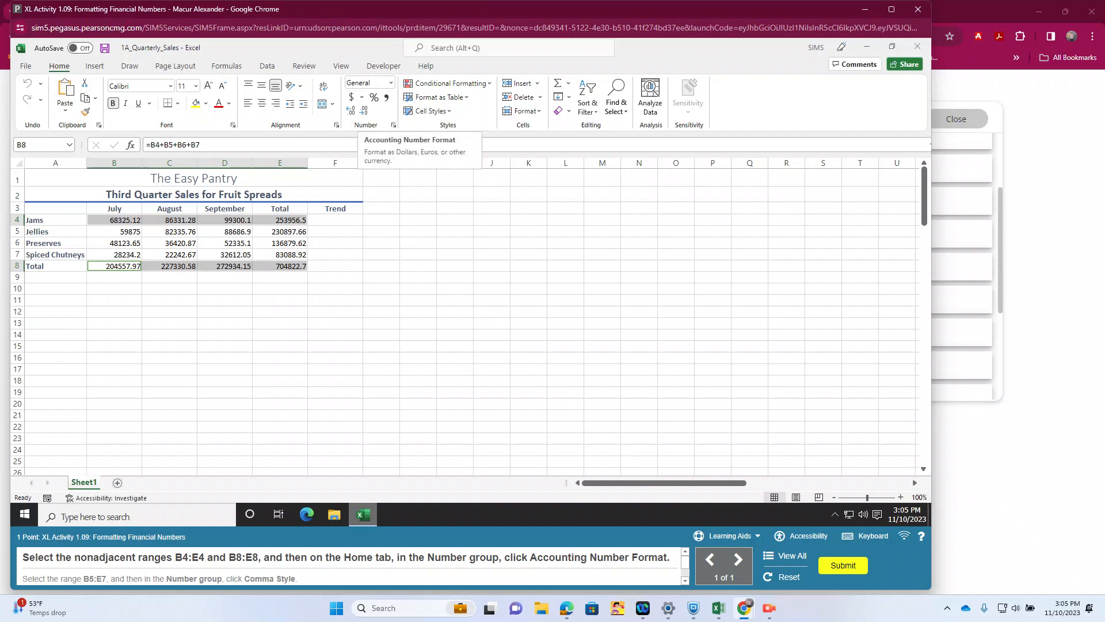
{"action": "left_click", "coordinate": [351, 97]}
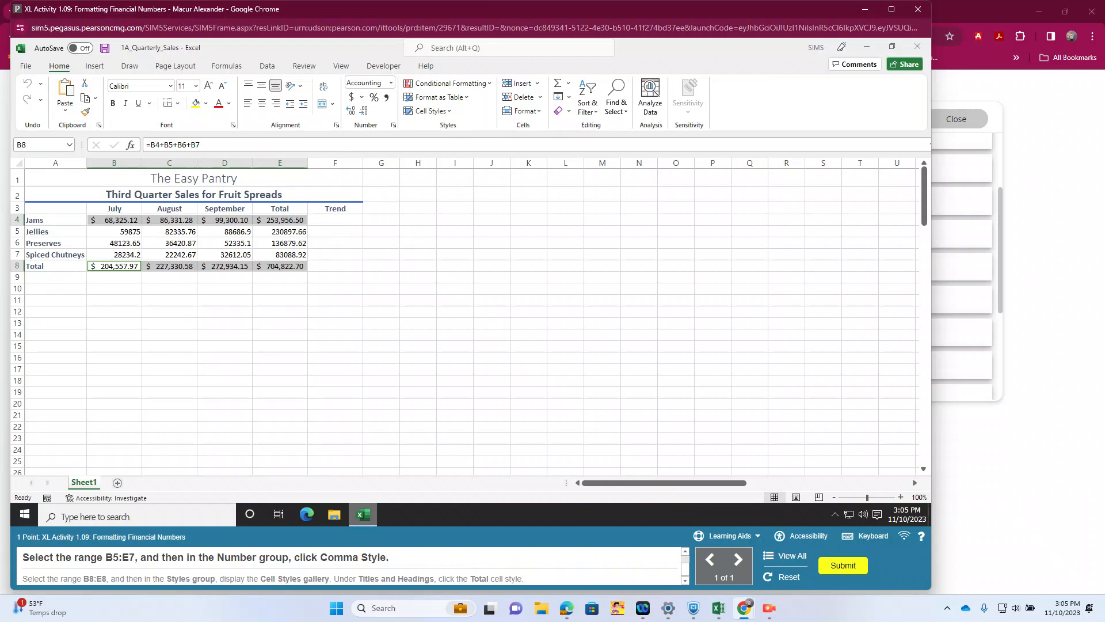
{"action": "left_click_drag", "start_coordinate": [114, 232], "coordinate": [280, 255]}
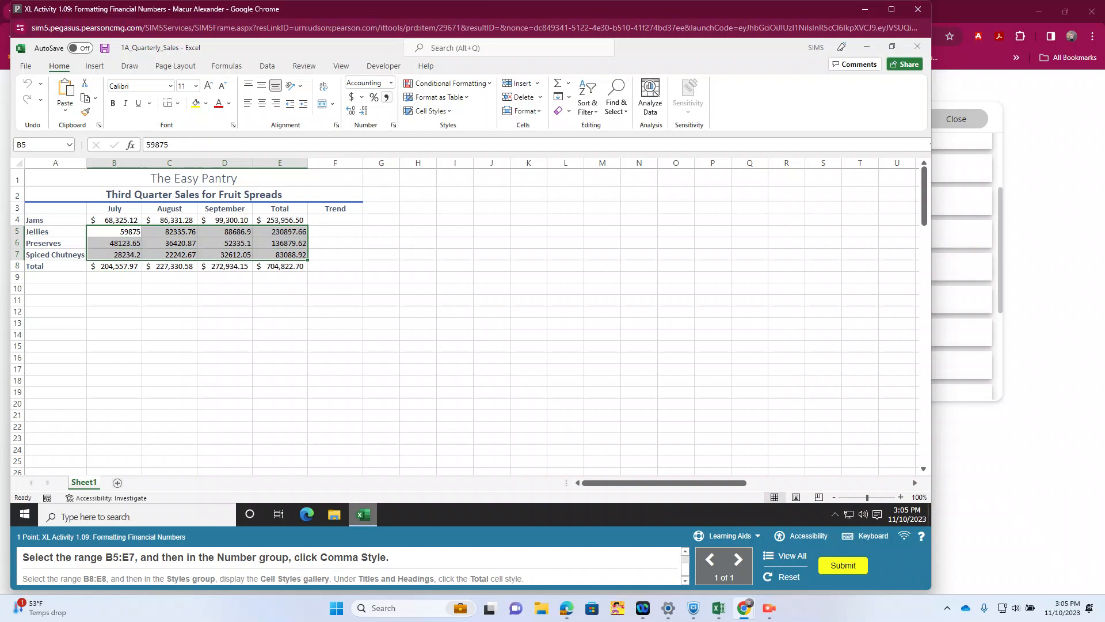
{"action": "left_click", "coordinate": [386, 97]}
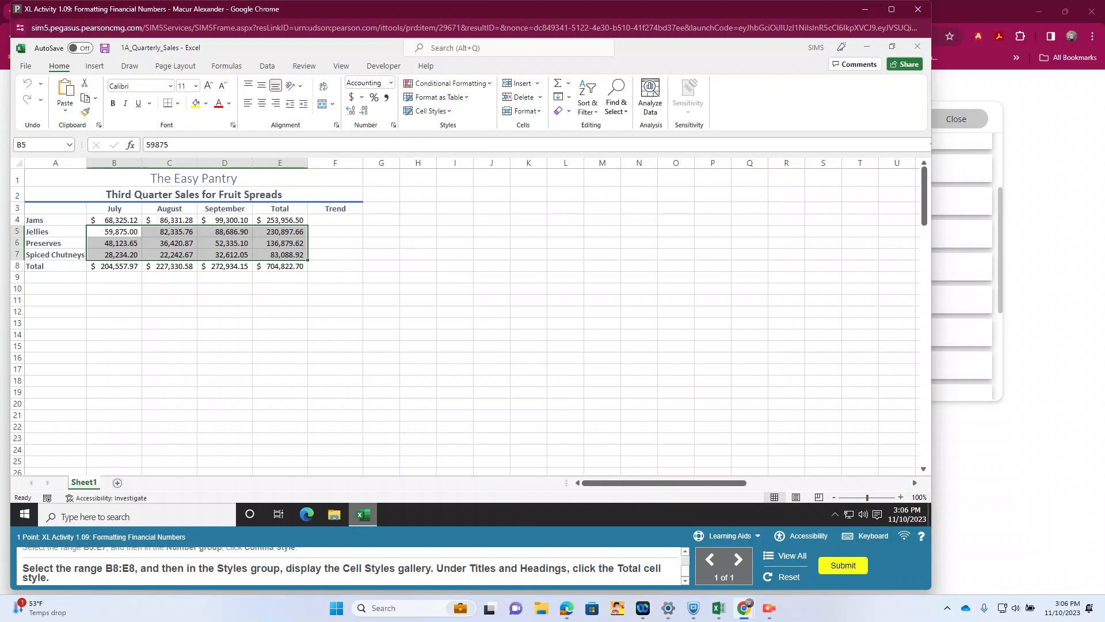
Step: Apply the Total cell style to the range B8:E8 and submit the completed activity
{"action": "left_click", "coordinate": [114, 312]}
{"action": "left_click", "coordinate": [114, 266]}
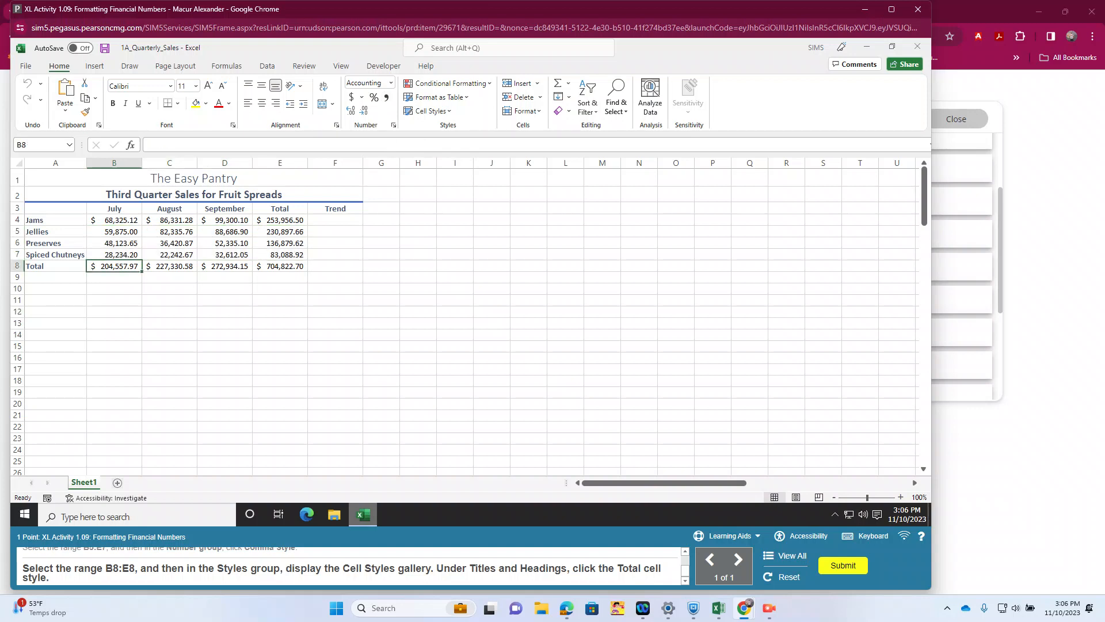
{"action": "left_click_drag", "start_coordinate": [114, 266], "coordinate": [281, 266]}
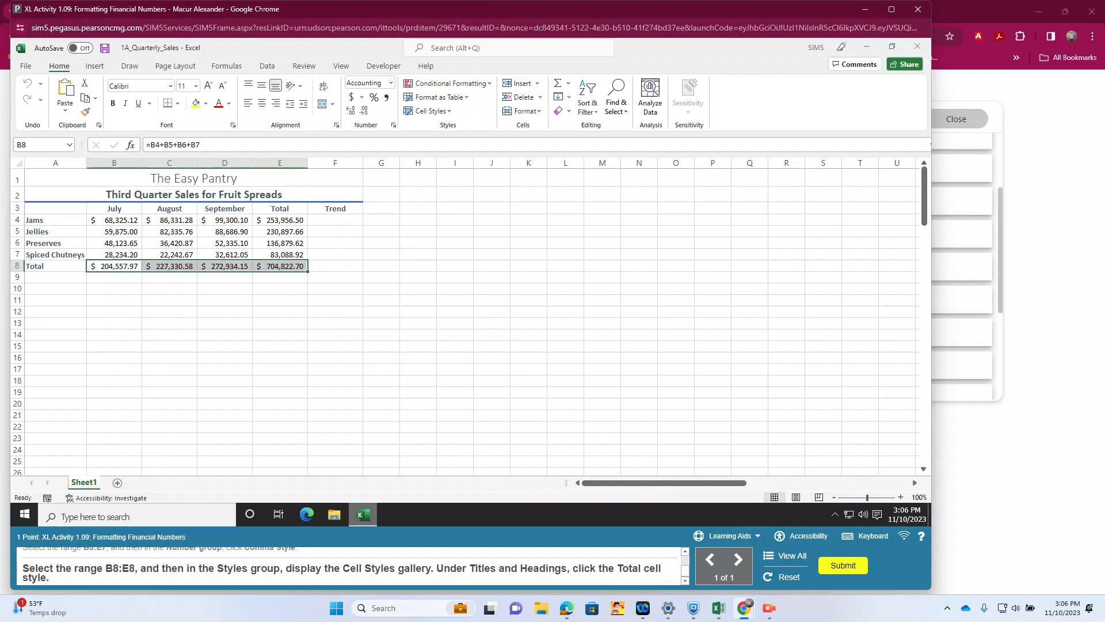
{"action": "left_click", "coordinate": [430, 111]}
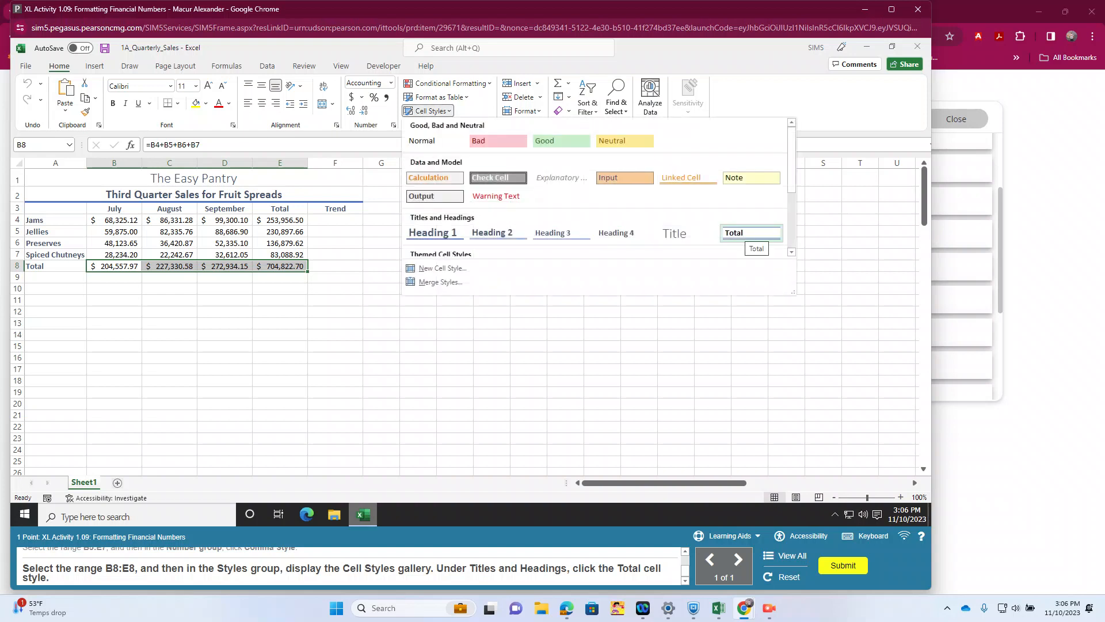
{"action": "left_click", "coordinate": [748, 233]}
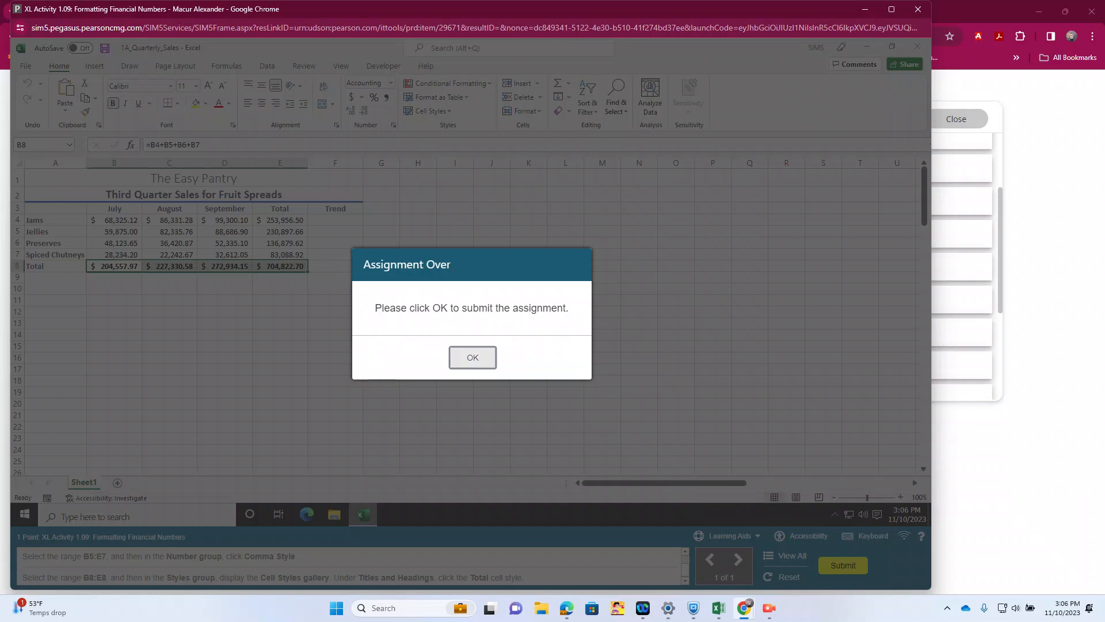
{"action": "left_click", "coordinate": [473, 356]}
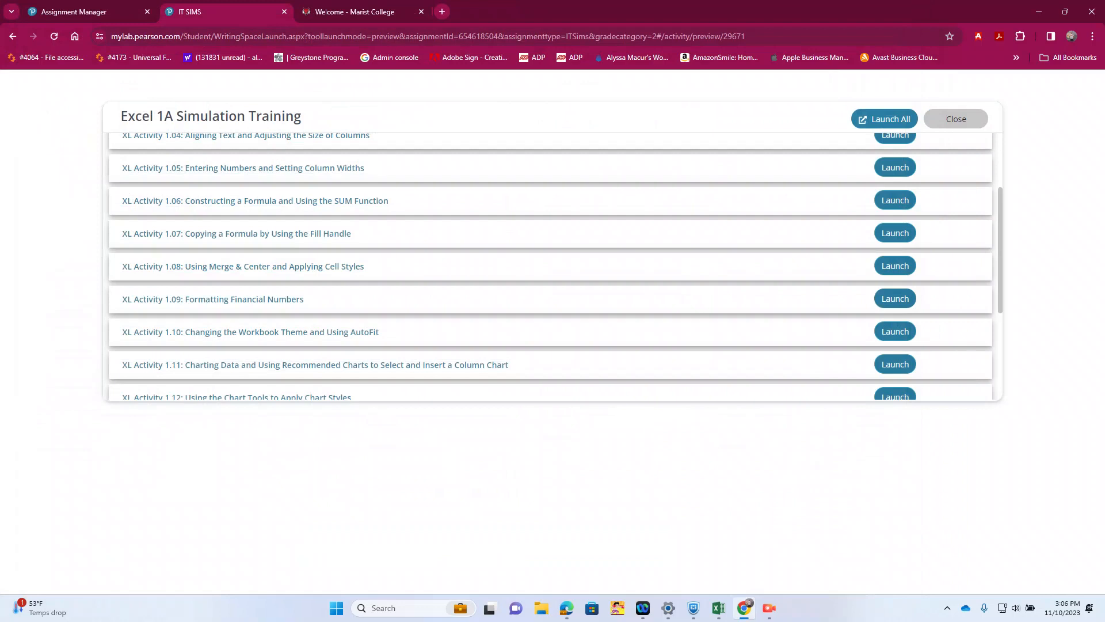
Step: Launch XL Activity 1.10 and change the workbook theme to Slice
{"action": "left_click", "coordinate": [885, 119]}
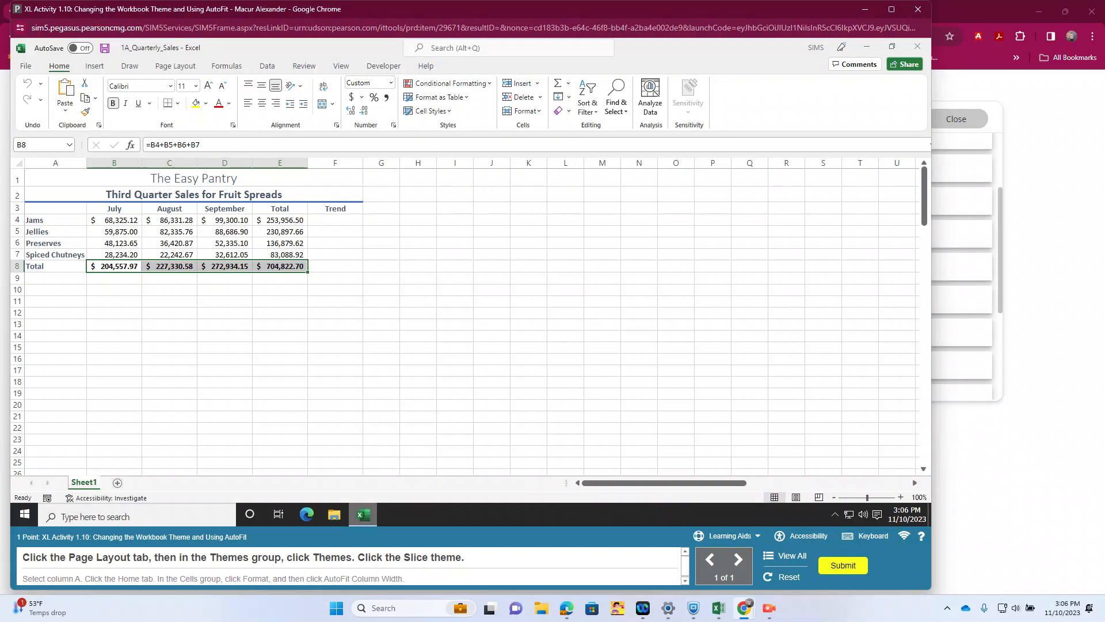
{"action": "left_click", "coordinate": [175, 65]}
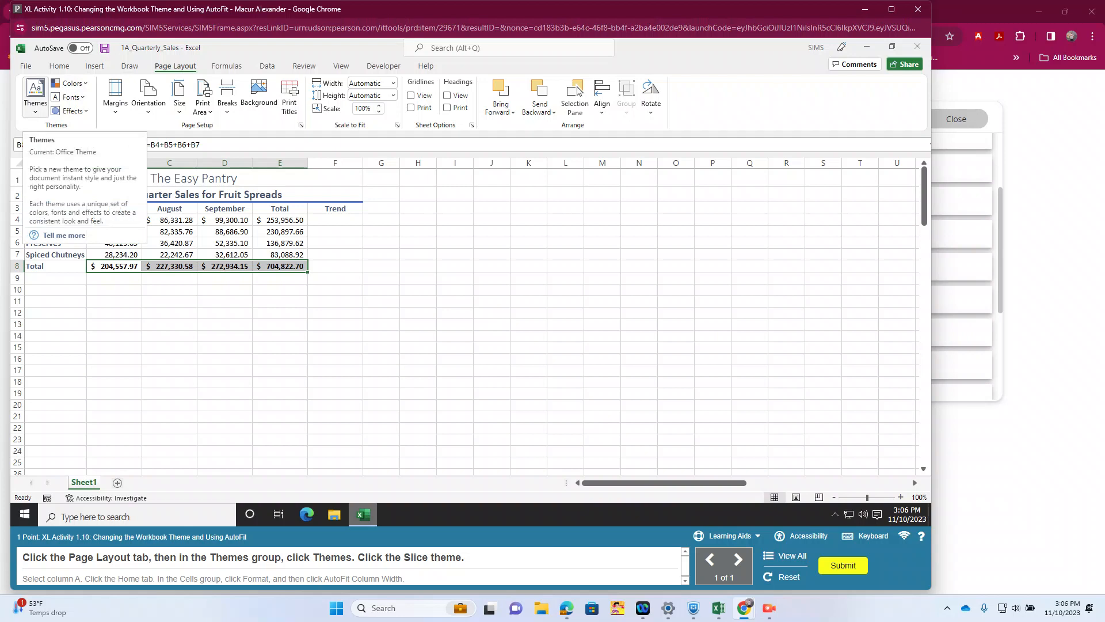
{"action": "left_click", "coordinate": [35, 95]}
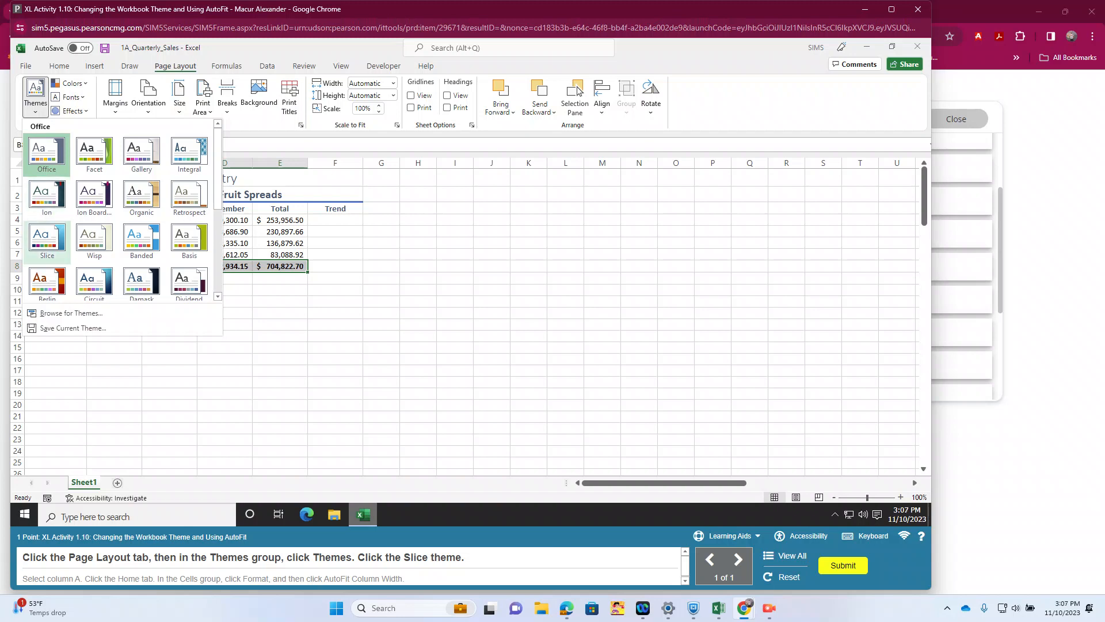
{"action": "left_click", "coordinate": [47, 237]}
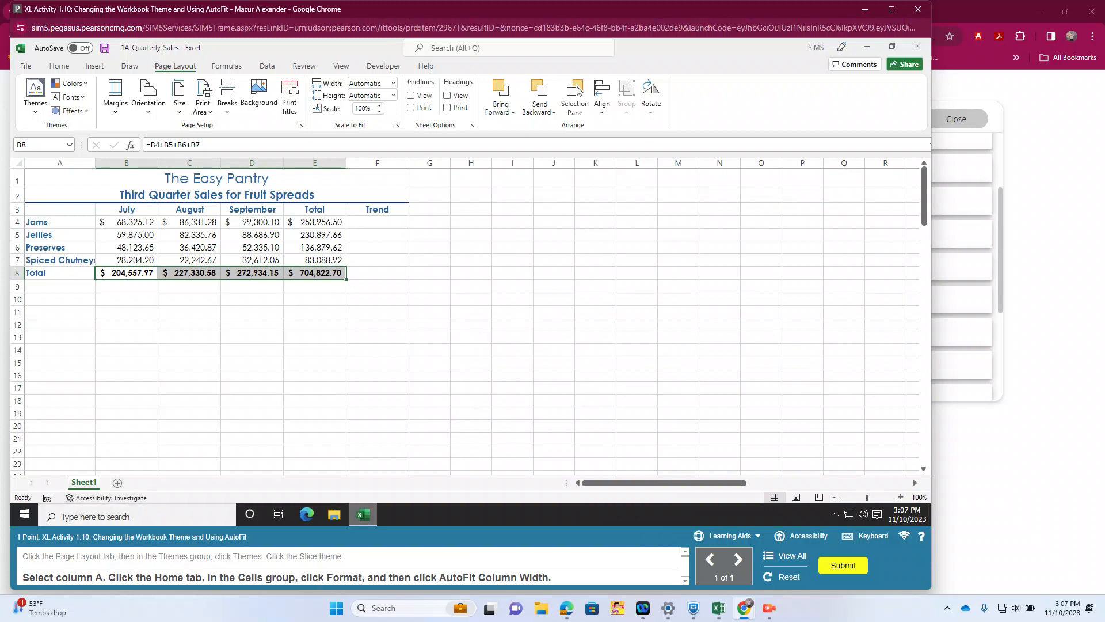
Step: AutoFit the width of column A and submit the completed activity
{"action": "left_click", "coordinate": [60, 162]}
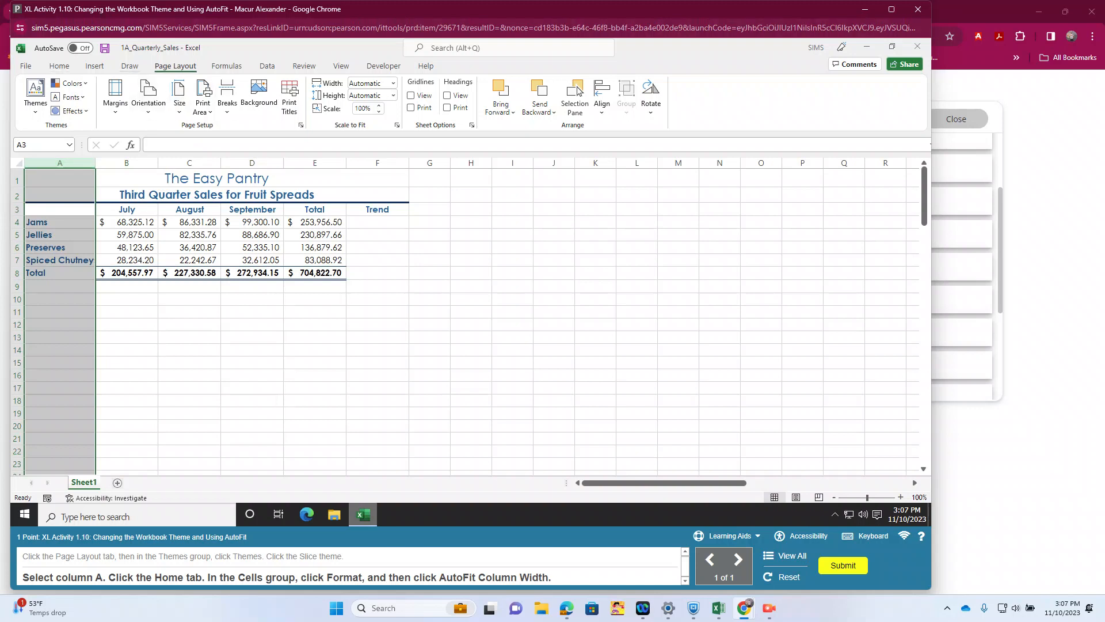
{"action": "left_click", "coordinate": [59, 65]}
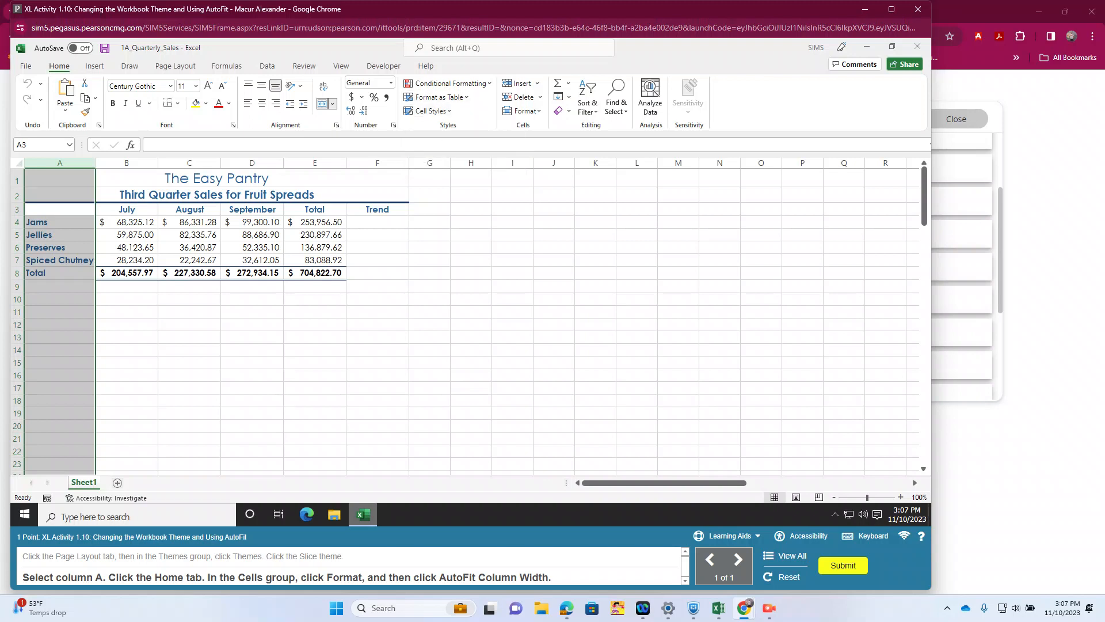
{"action": "left_click", "coordinate": [522, 111]}
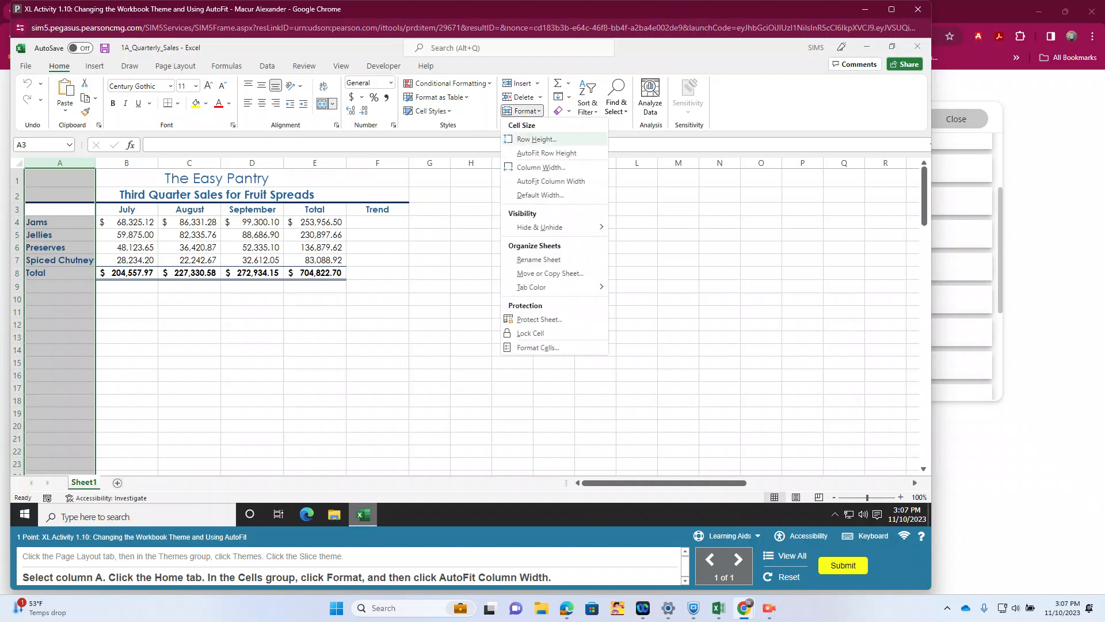
{"action": "left_click", "coordinate": [550, 181]}
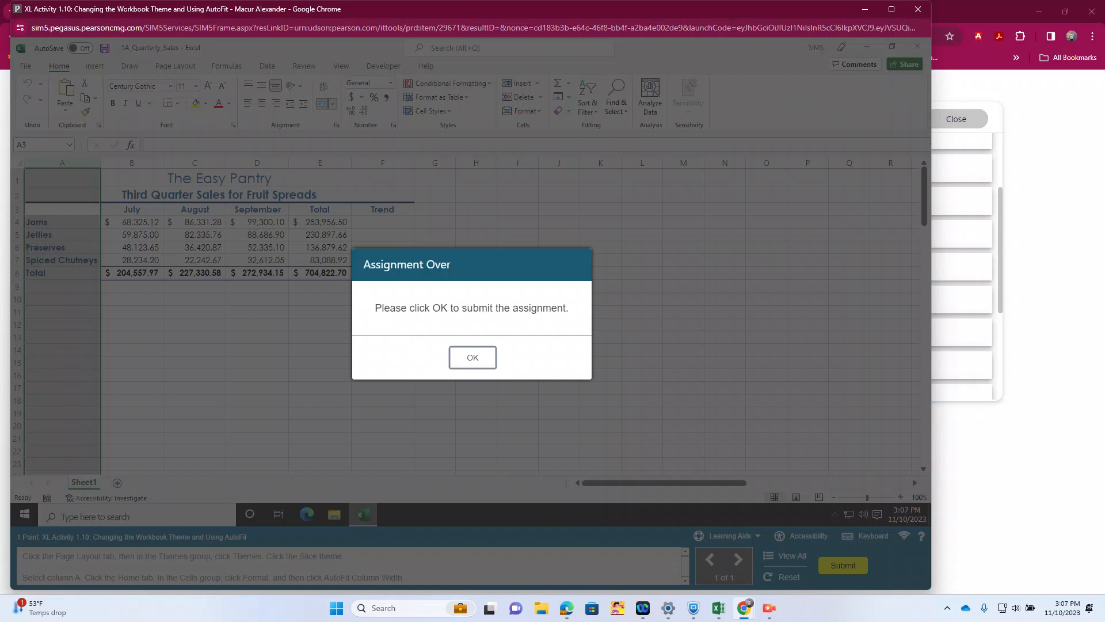
{"action": "left_click", "coordinate": [473, 357]}
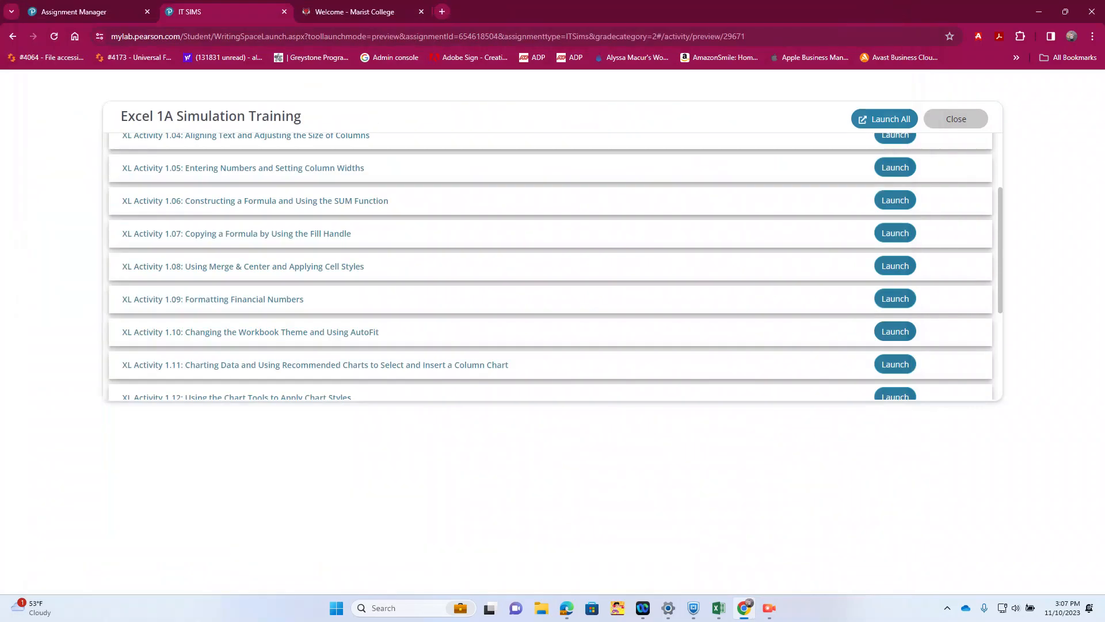
Step: In XL Activity 1.11, insert the first recommended Clustered Column chart from the range A3:D7 and submit the completed activity
{"action": "left_click", "coordinate": [894, 364]}
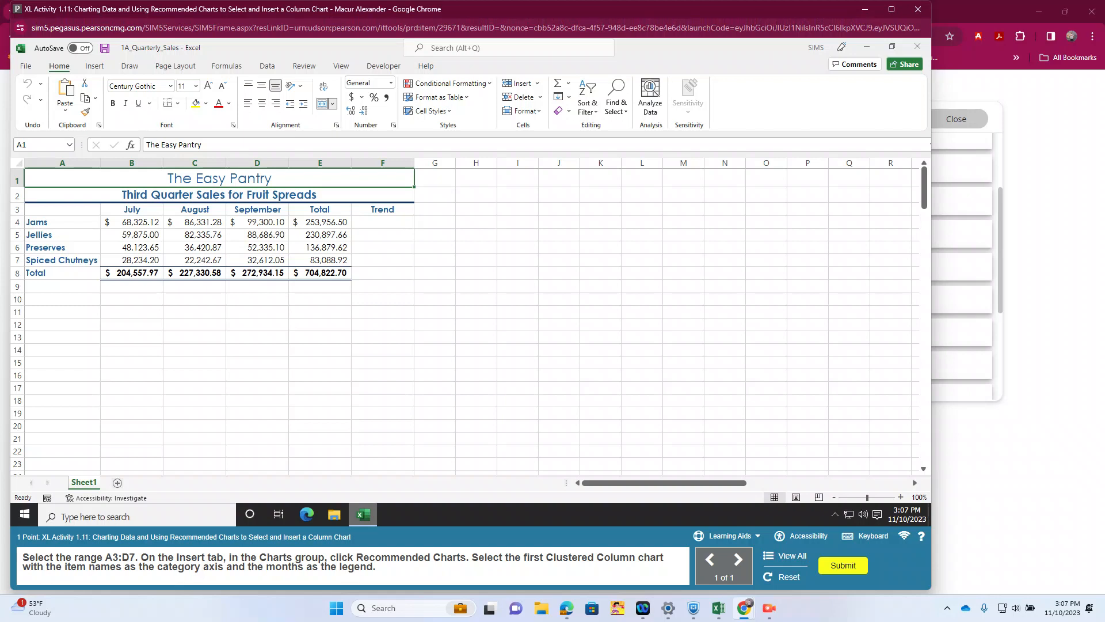
{"action": "left_click", "coordinate": [63, 210]}
{"action": "mouse_move", "coordinate": [62, 209]}
{"action": "left_mouse_down"}
{"action": "mouse_move", "coordinate": [257, 222]}
{"action": "mouse_move", "coordinate": [257, 260]}
{"action": "left_mouse_up"}
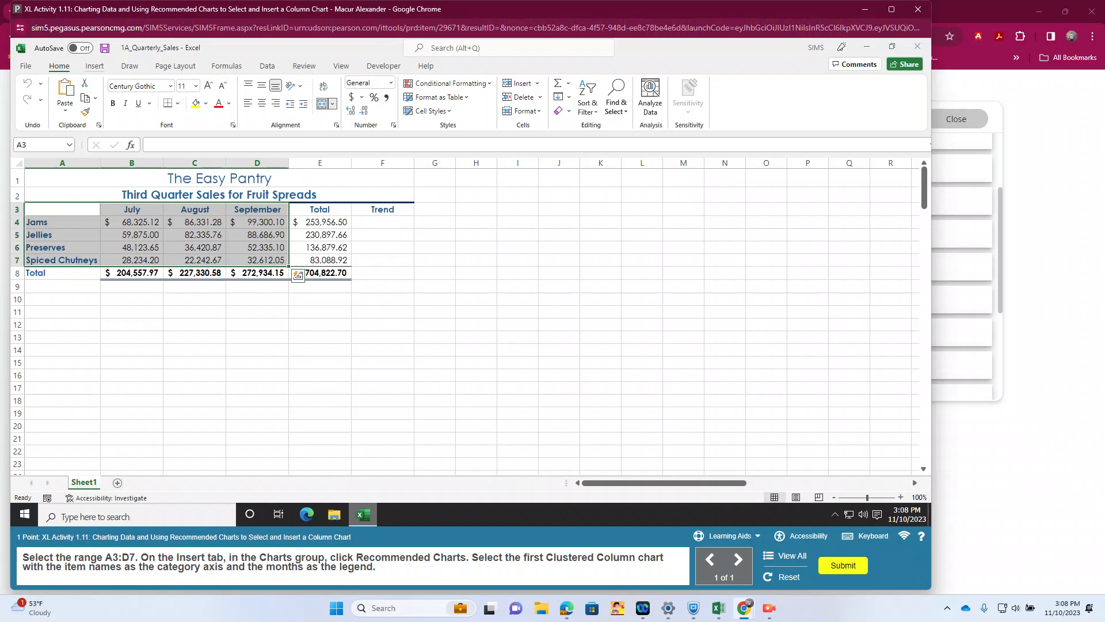
{"action": "left_click", "coordinate": [94, 66]}
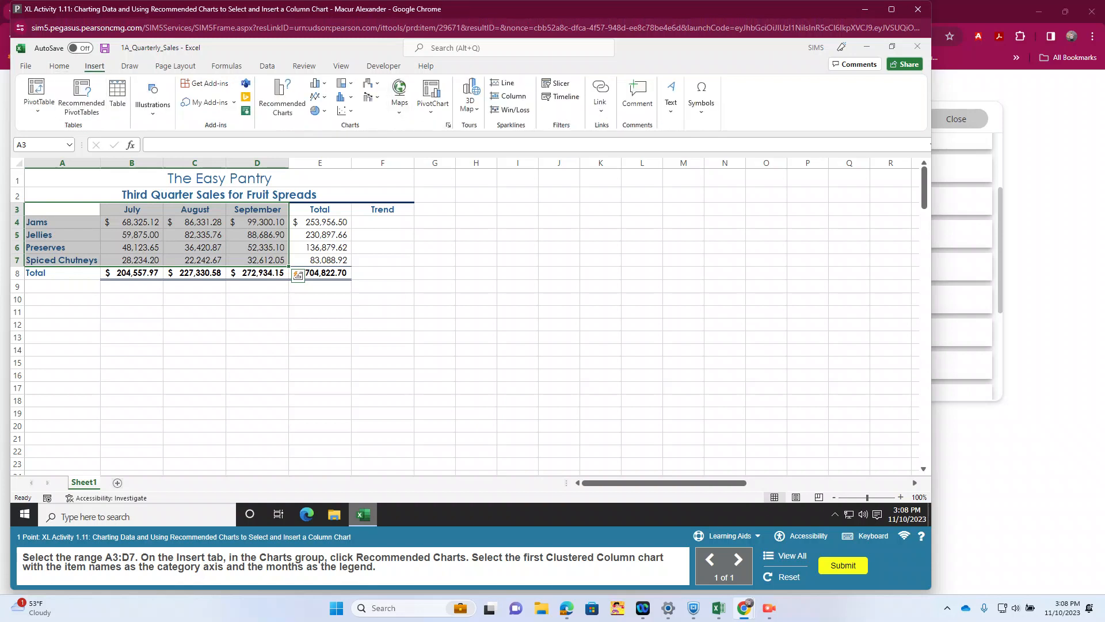
{"action": "left_click", "coordinate": [282, 97]}
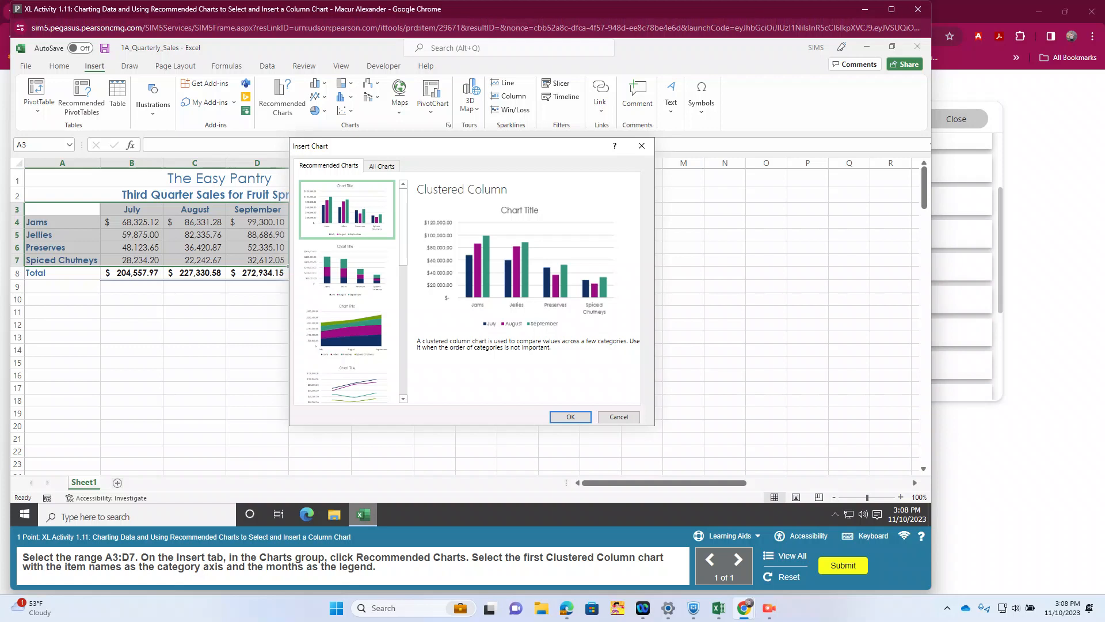
{"action": "left_click", "coordinate": [570, 417]}
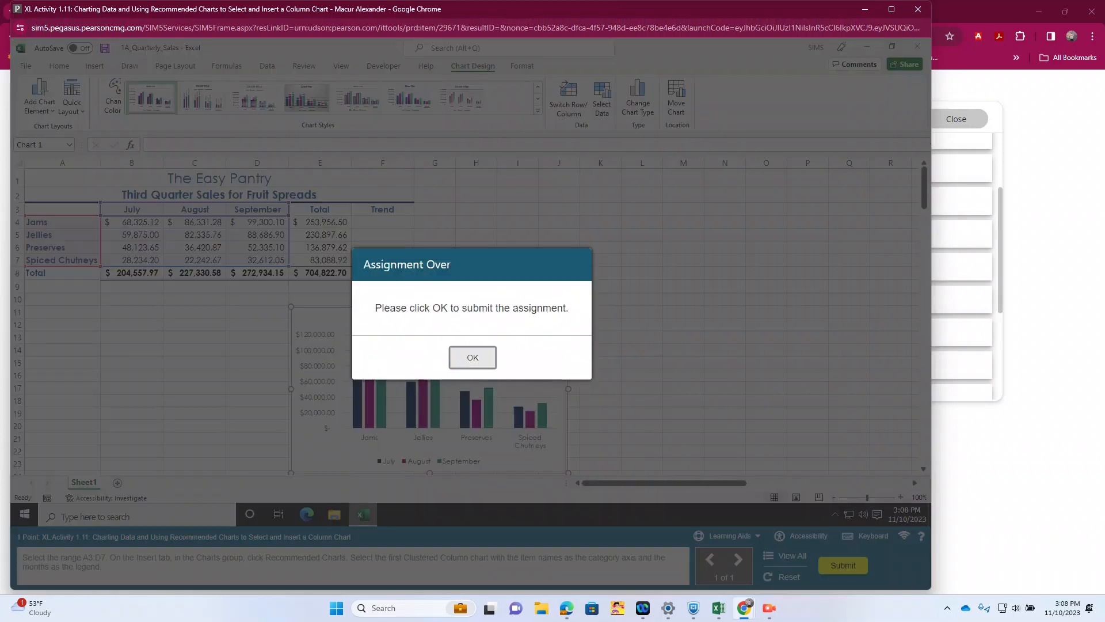
{"action": "left_click", "coordinate": [473, 357]}
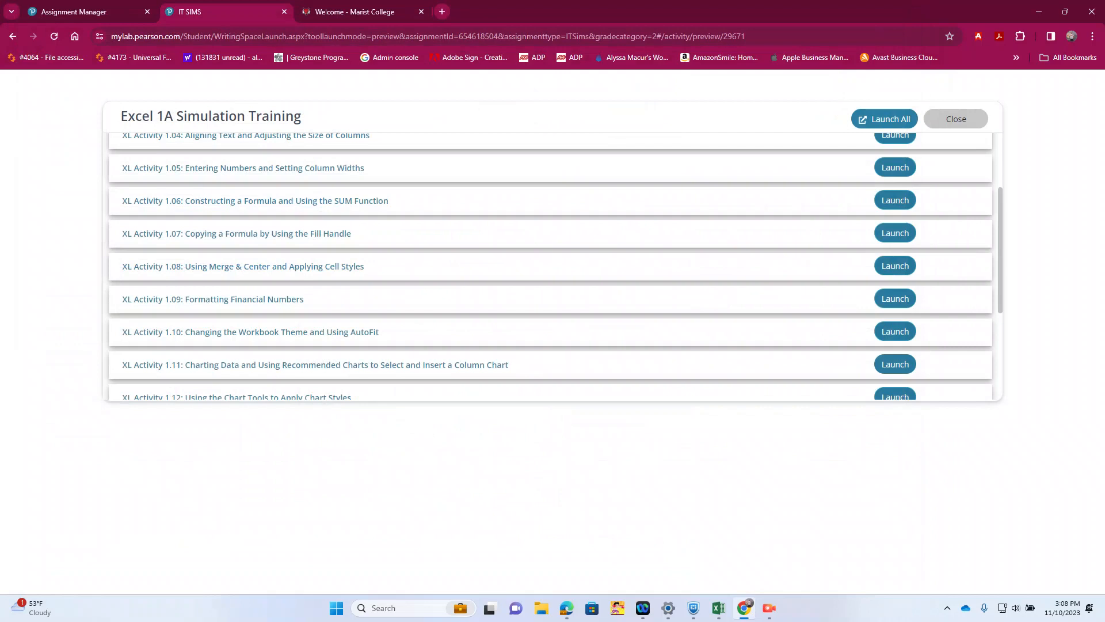
Step: Launch XL Activity 1.12: Using the Chart Tools to Apply Chart Styles
{"action": "scroll", "coordinate": [550, 267], "scroll_direction": "down", "scroll_amount": 1}
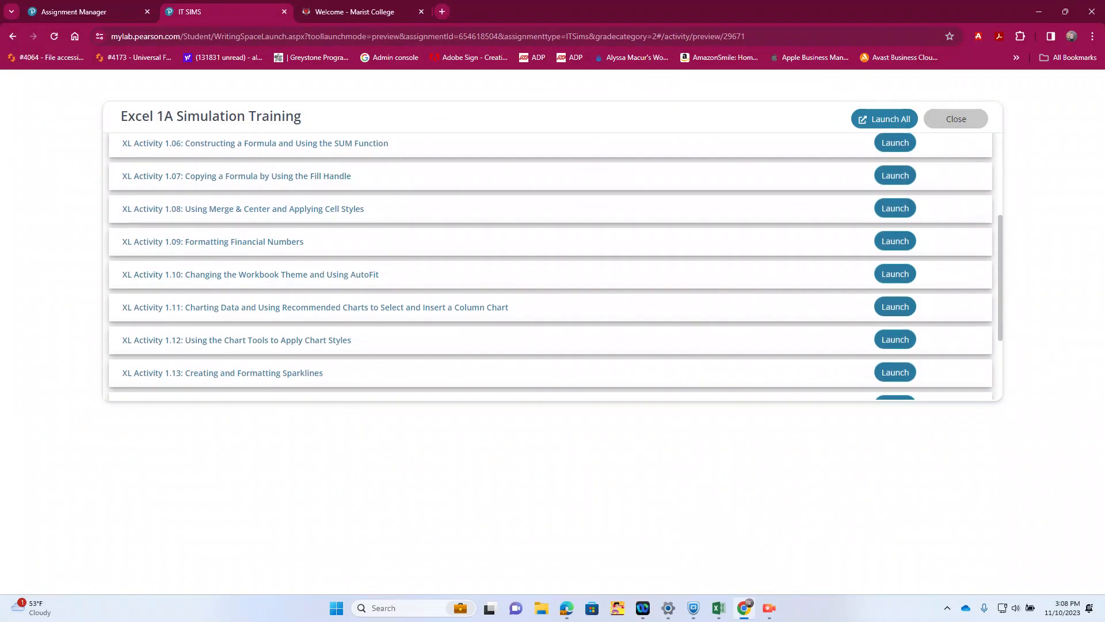
{"action": "left_click", "coordinate": [895, 339]}
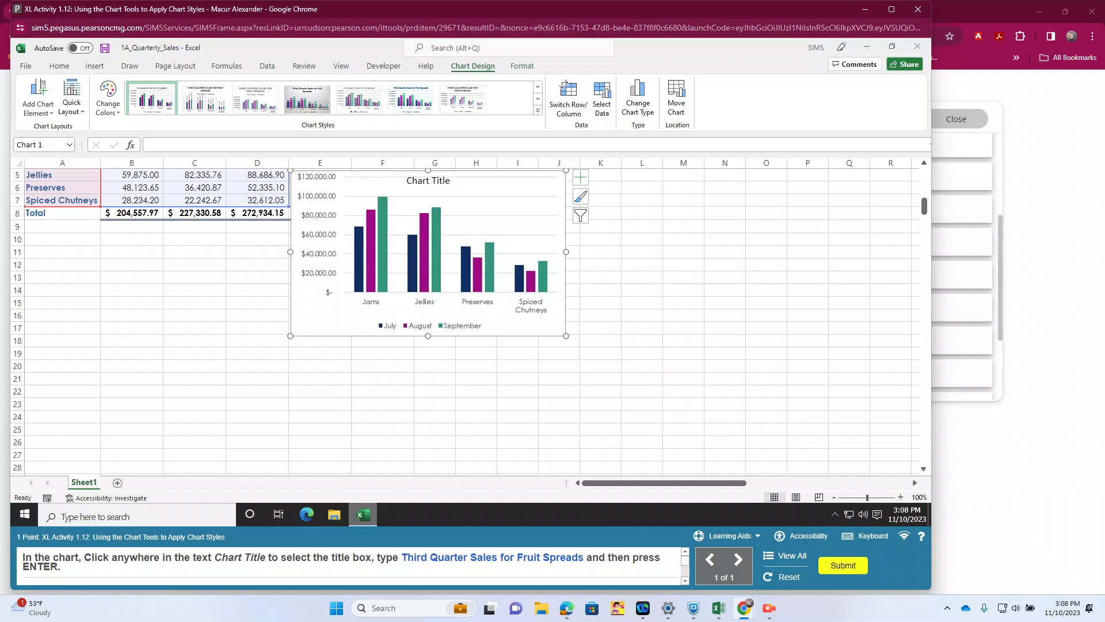
{"action": "left_click", "coordinate": [428, 180]}
{"action": "left_click_drag", "start_coordinate": [451, 180], "coordinate": [406, 181]}
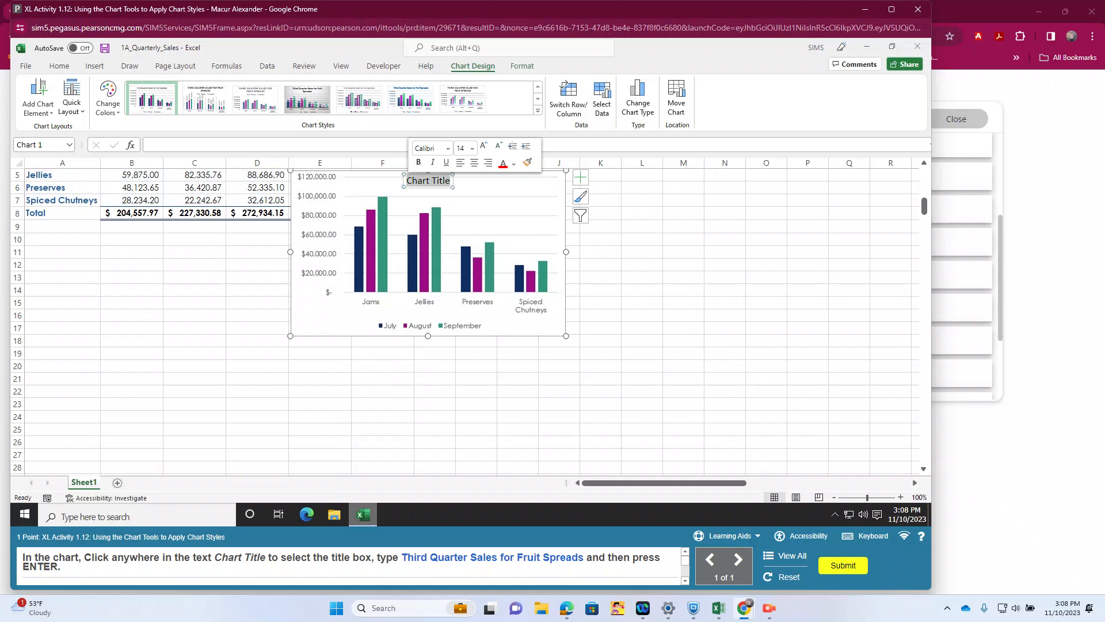
{"action": "type", "text": "Third"}
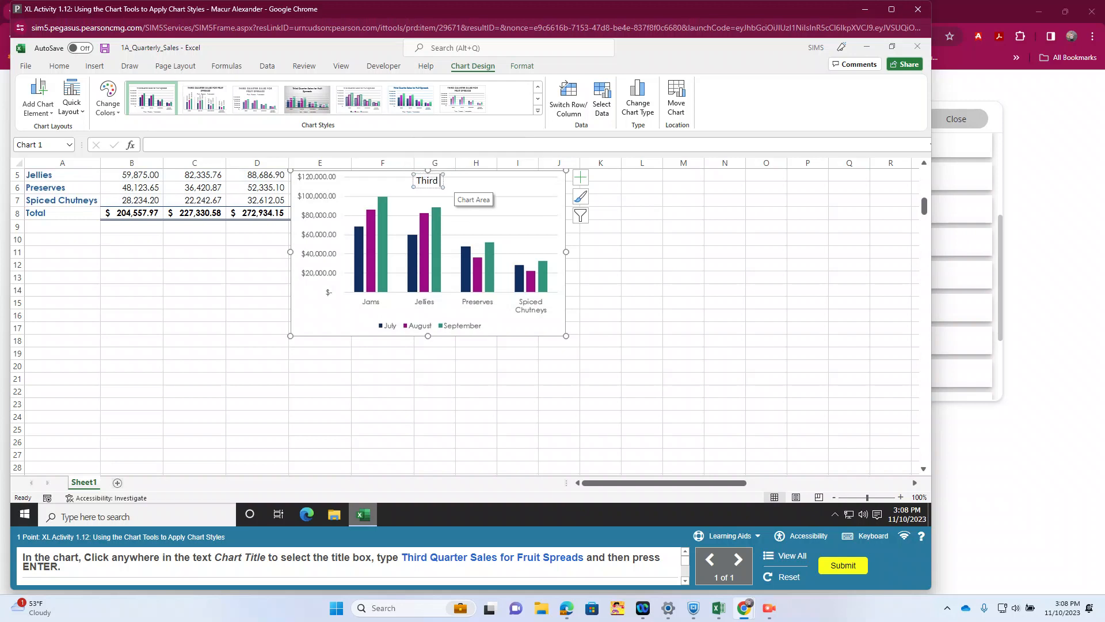
{"action": "type", "text": " Quart"}
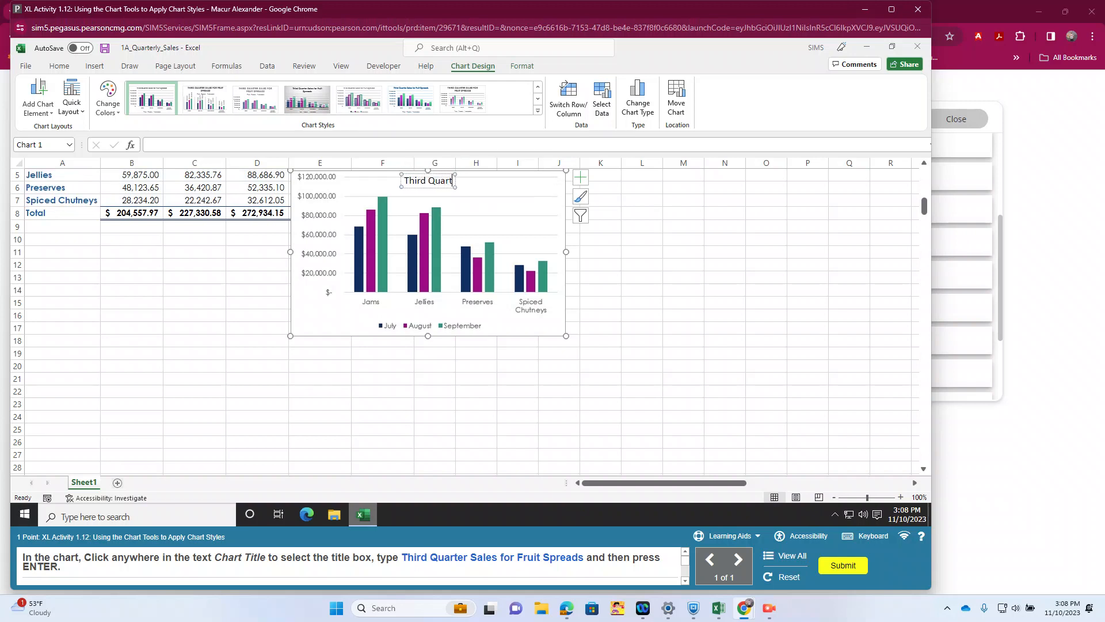
{"action": "type", "text": "er Sale"}
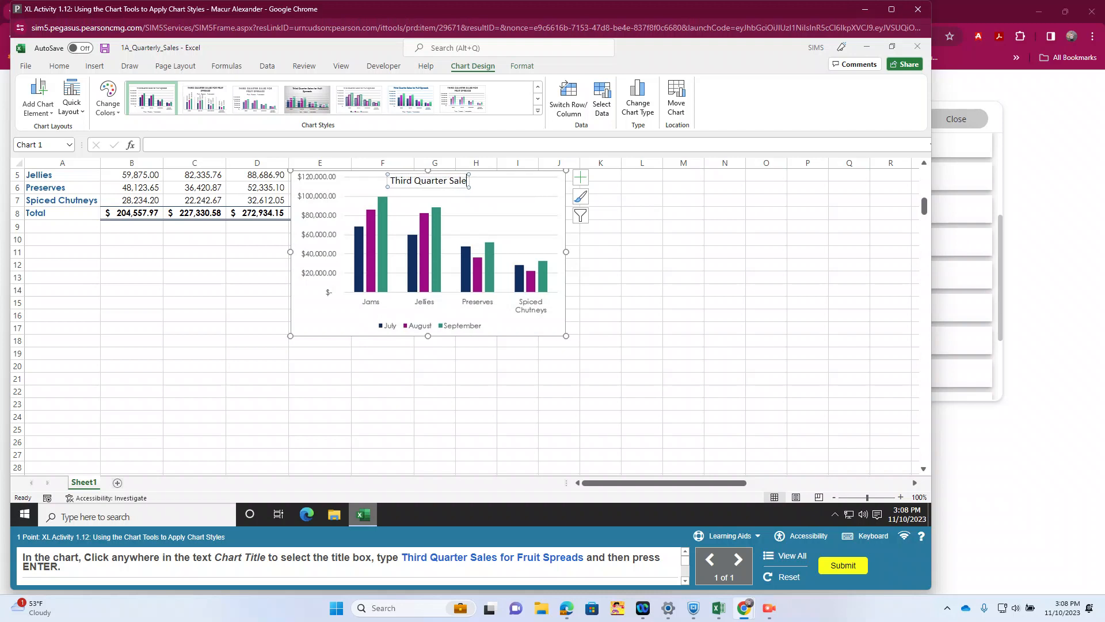
{"action": "type", "text": "s for"}
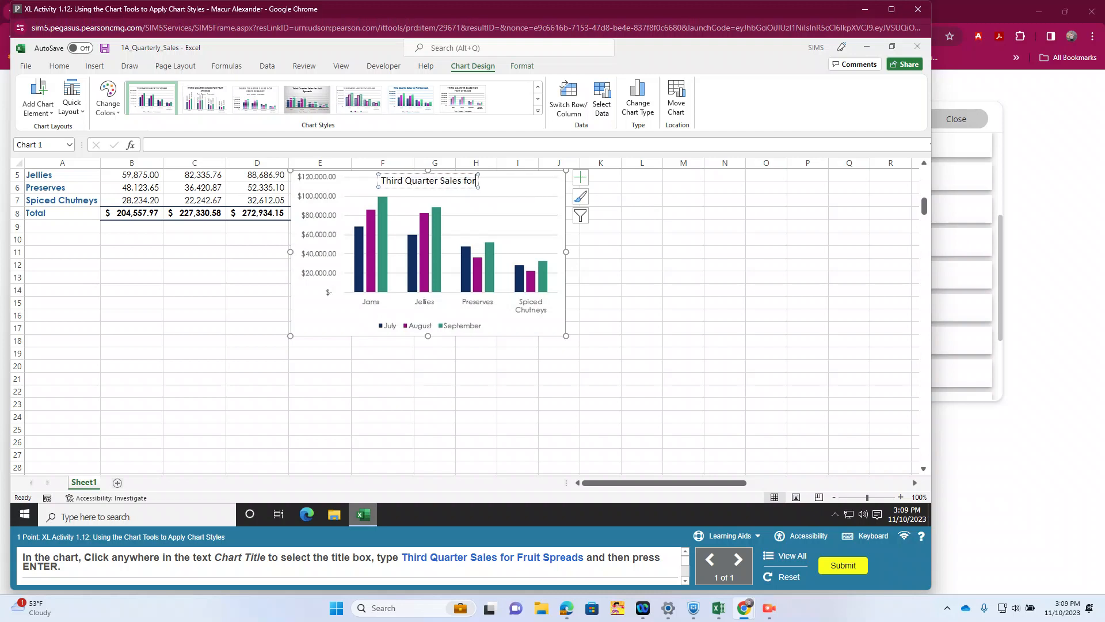
{"action": "type", "text": " Fruit "}
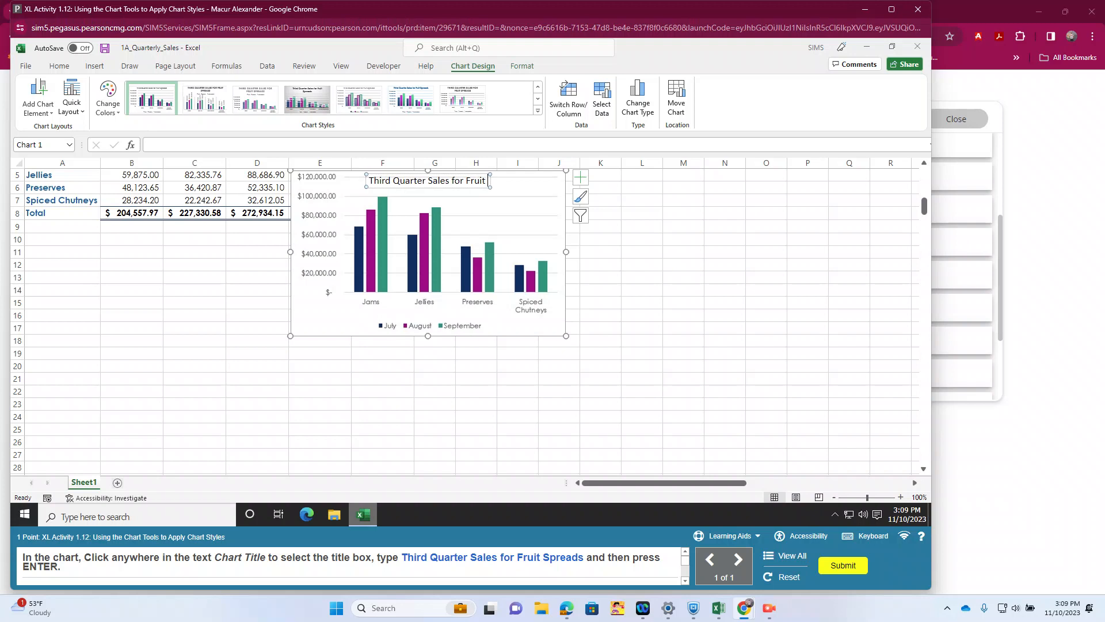
{"action": "type", "text": "Spreads"}
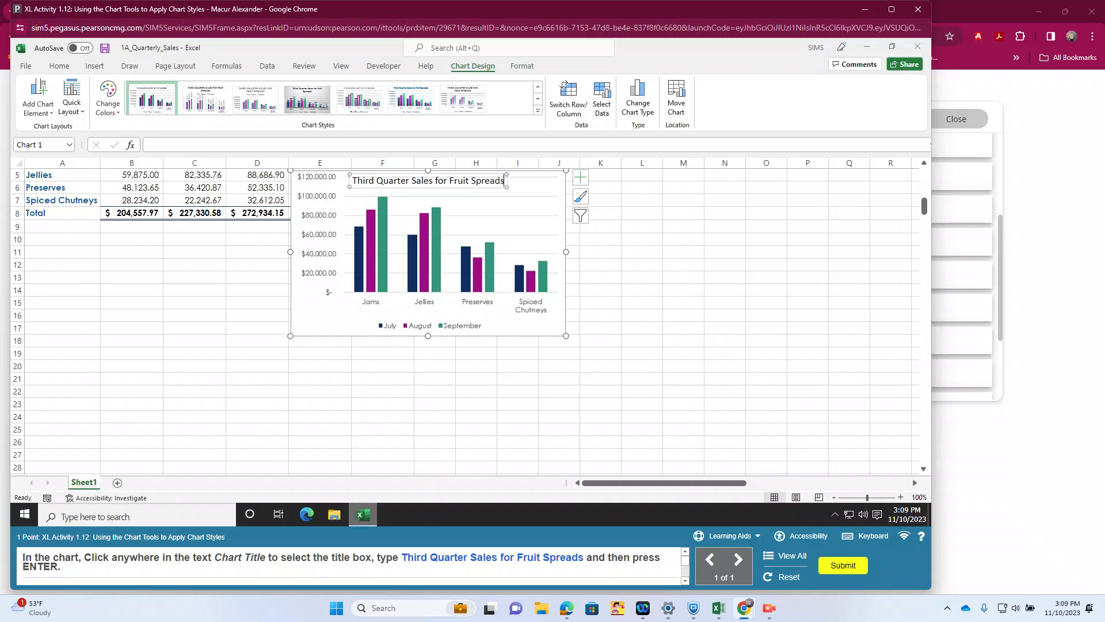
{"action": "key", "text": "Return"}
{"action": "key", "text": "Return"}
{"action": "key", "text": "BackSpace"}
{"action": "key", "text": "BackSpace"}
{"action": "key", "text": "BackSpace"}
{"action": "key", "text": "BackSpace"}
{"action": "key", "text": "BackSpace"}
{"action": "key", "text": "BackSpace"}
{"action": "key", "text": "BackSpace"}
{"action": "key", "text": "BackSpace"}
{"action": "key", "text": "BackSpace"}
{"action": "key", "text": "BackSpace"}
{"action": "key", "text": "BackSpace"}
{"action": "key", "text": "BackSpace"}
{"action": "key", "text": "BackSpace"}
{"action": "key", "text": "BackSpace"}
{"action": "key", "text": "BackSpace"}
{"action": "key", "text": "BackSpace"}
{"action": "key", "text": "BackSpace"}
{"action": "key", "text": "BackSpace"}
{"action": "key", "text": "BackSpace"}
{"action": "key", "text": "BackSpace"}
{"action": "key", "text": "BackSpace"}
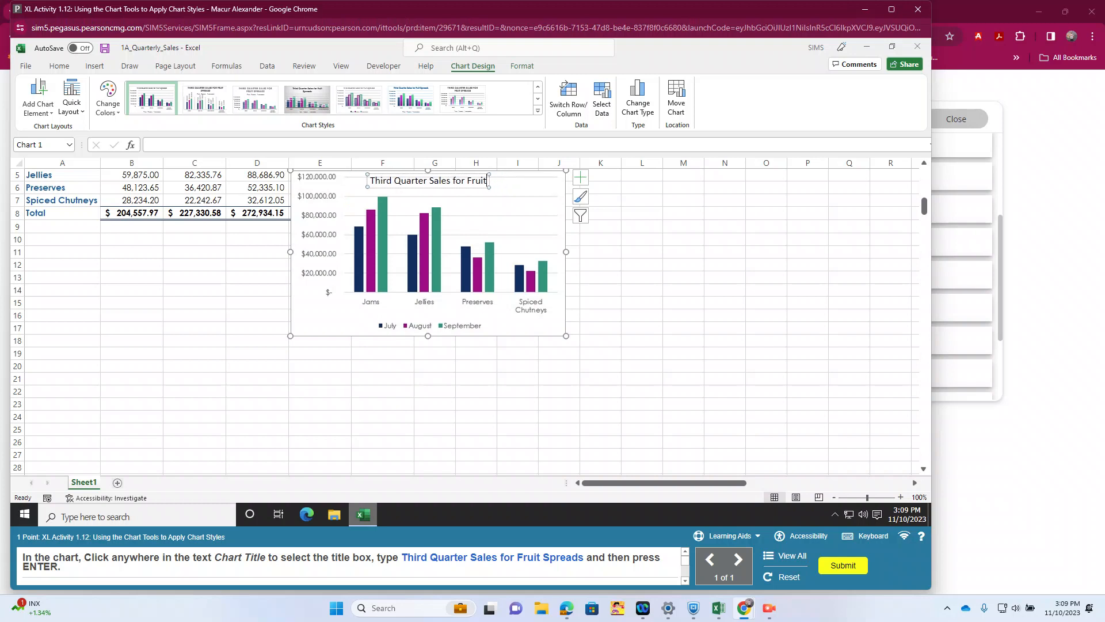
{"action": "key", "text": "BackSpace"}
{"action": "key", "text": "BackSpace"}
{"action": "key", "text": "BackSpace"}
{"action": "key", "text": "BackSpace"}
{"action": "key", "text": "BackSpace"}
{"action": "key", "text": "BackSpace"}
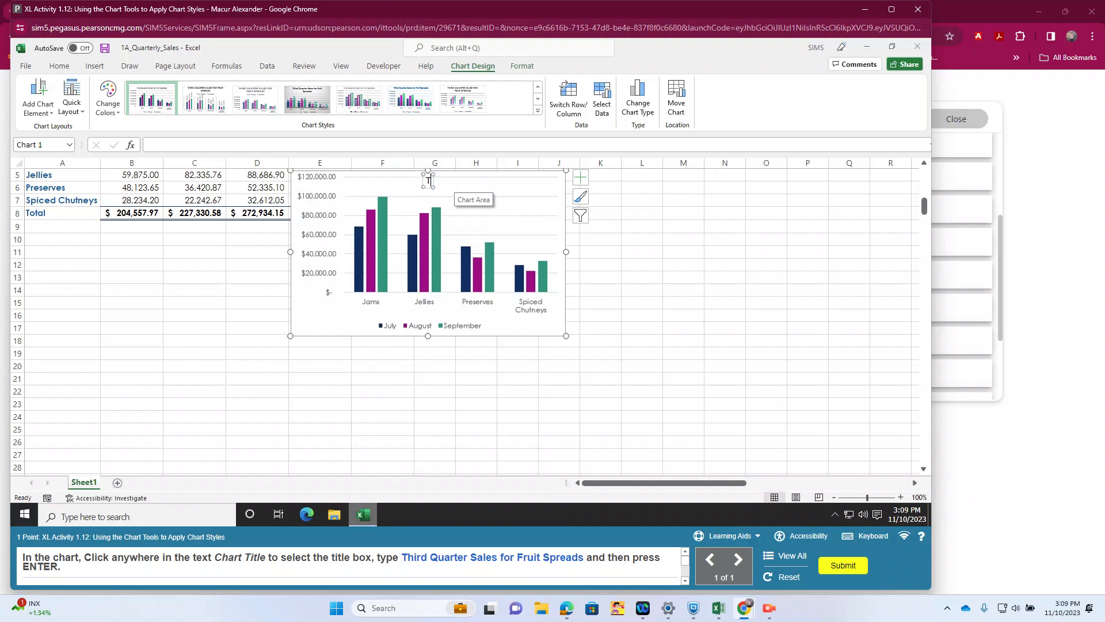
Step: Enter "Third Quarter Sales for Fruit Spreads" as the chart title and confirm it
{"action": "type", "text": "Third Quarter"}
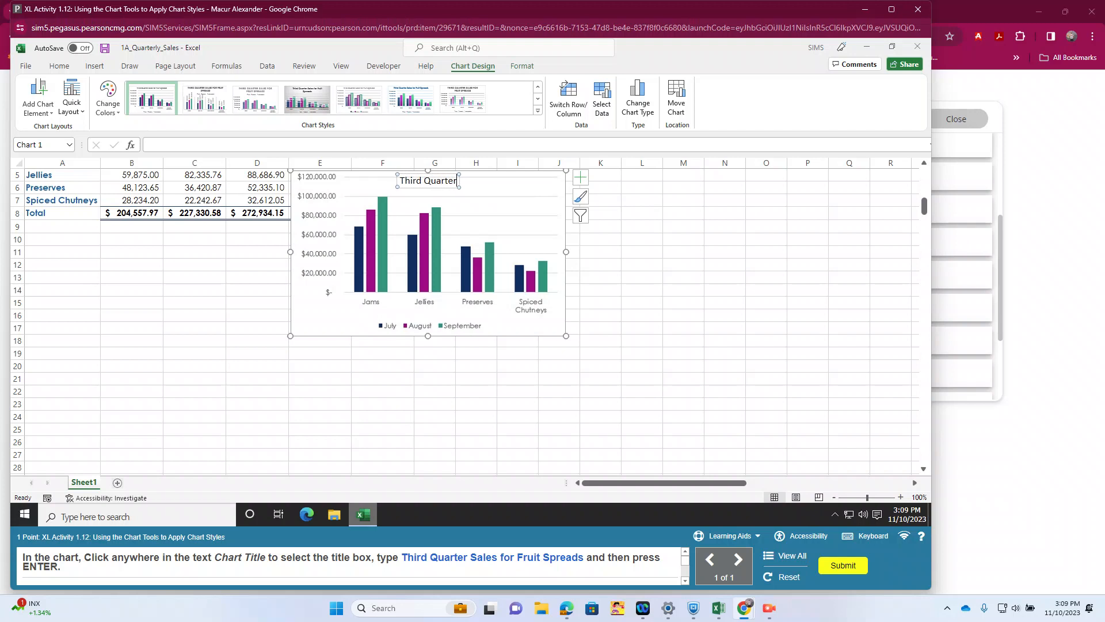
{"action": "type", "text": " Sales for Fruit Spreads"}
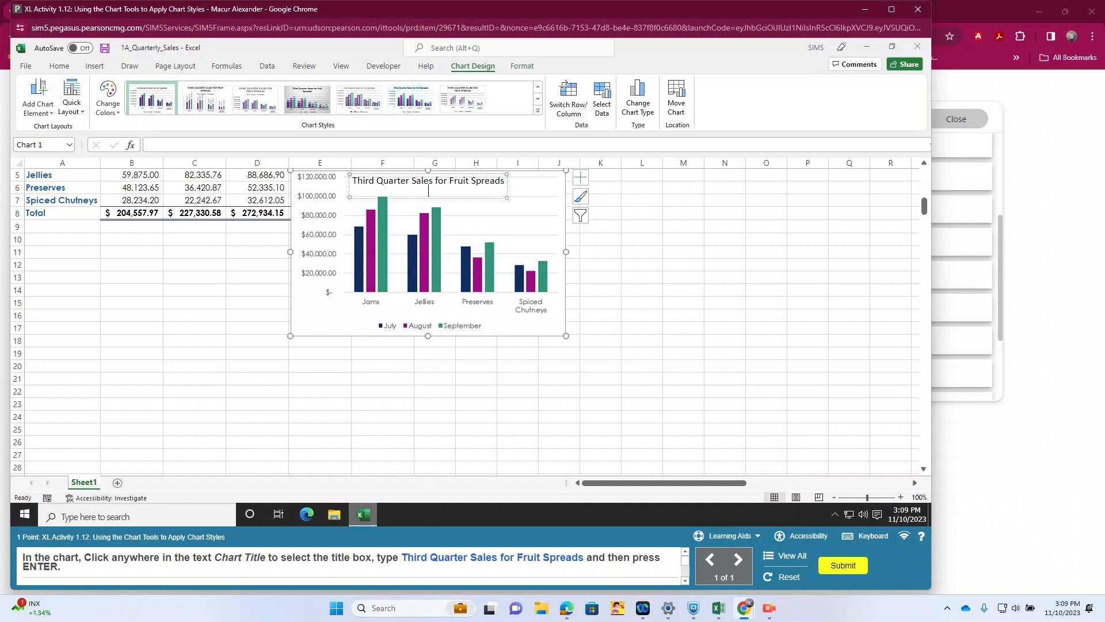
{"action": "key", "text": "Return"}
{"action": "key", "text": "Return"}
{"action": "key", "text": "Return"}
{"action": "key", "text": "Return"}
{"action": "key", "text": "BackSpace"}
{"action": "key", "text": "BackSpace"}
{"action": "key", "text": "BackSpace"}
{"action": "key", "text": "Return"}
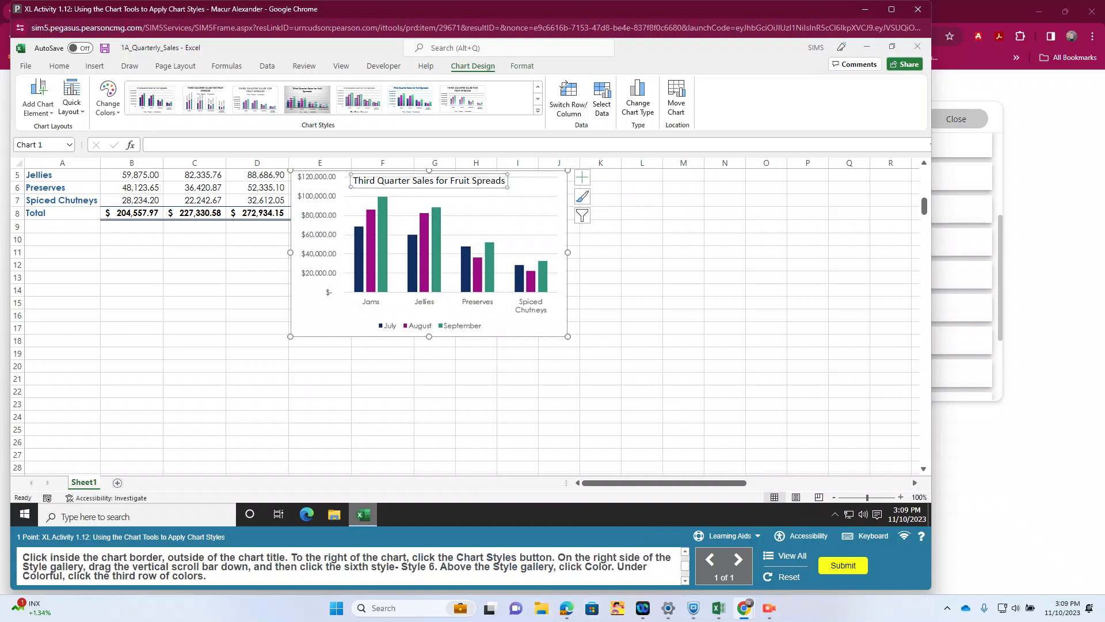
Step: Apply the chart style Style 6 to the column chart
{"action": "left_click", "coordinate": [519, 230]}
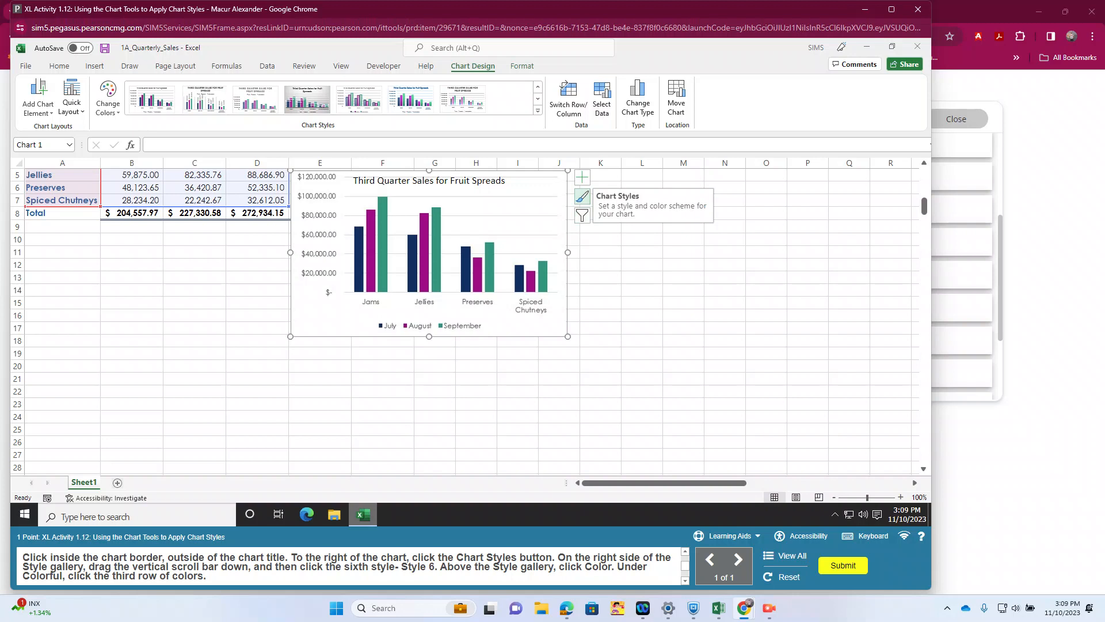
{"action": "left_click", "coordinate": [582, 196]}
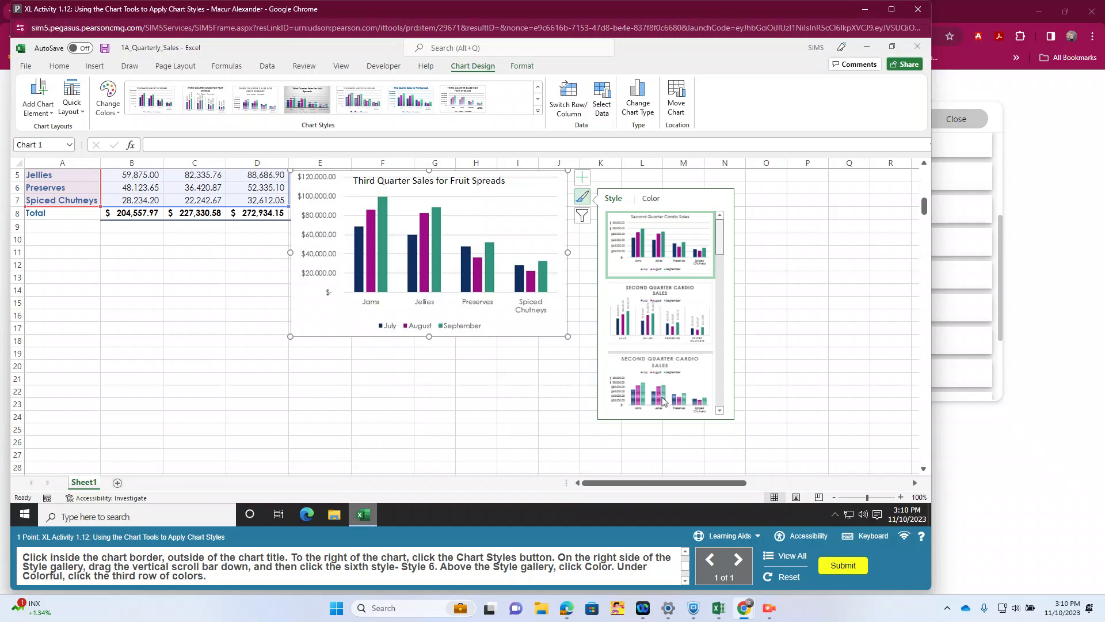
{"action": "scroll", "coordinate": [663, 401], "scroll_direction": "down", "scroll_amount": 5}
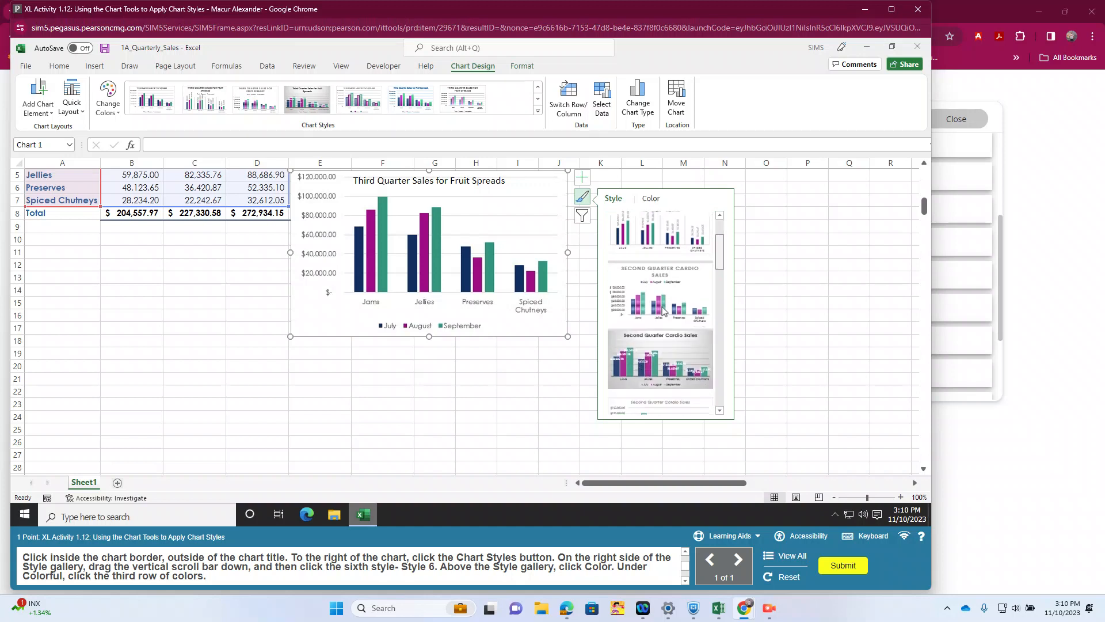
{"action": "scroll", "coordinate": [664, 213], "scroll_direction": "down", "scroll_amount": 3}
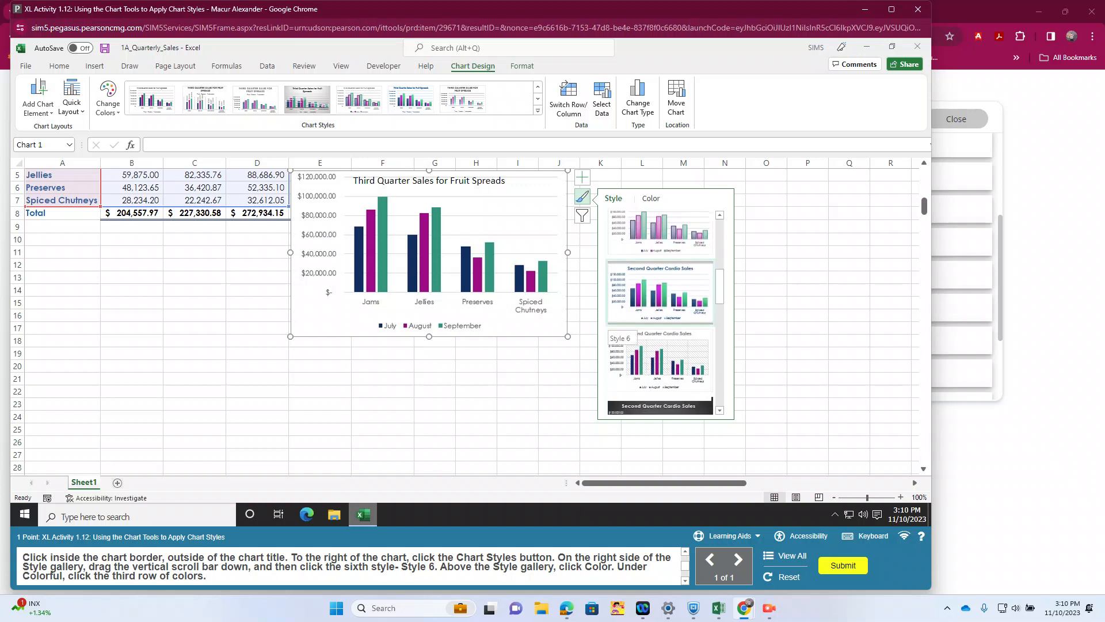
{"action": "left_click", "coordinate": [659, 359]}
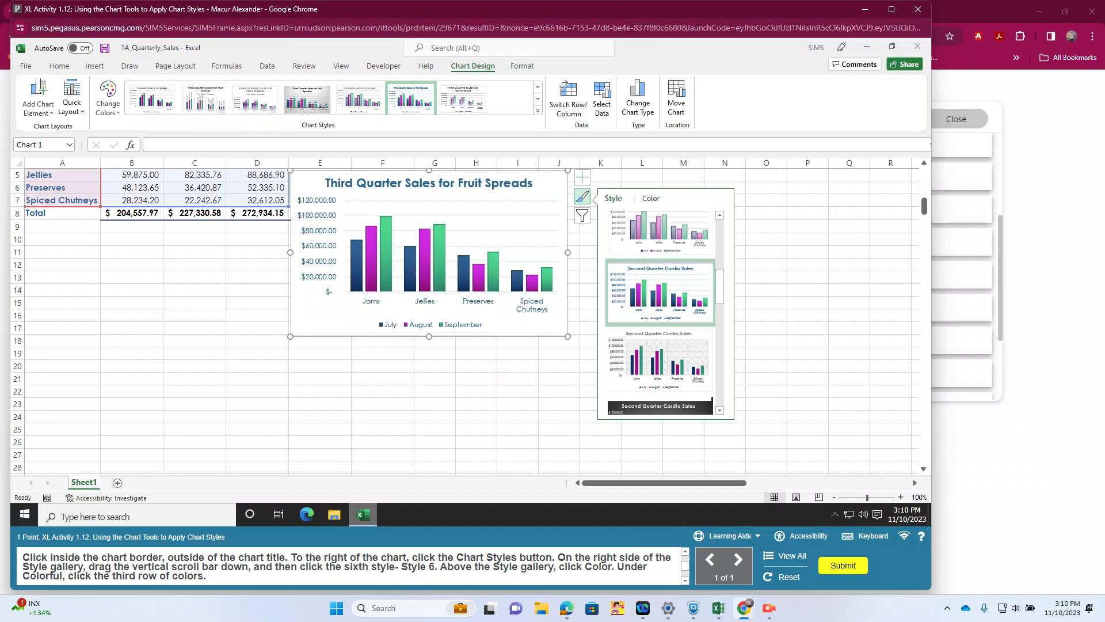
Step: Apply Colorful Palette 3 to the column chart and align its upper-left corner with cell A10, completing XL Activity 1.12
{"action": "left_click", "coordinate": [651, 198]}
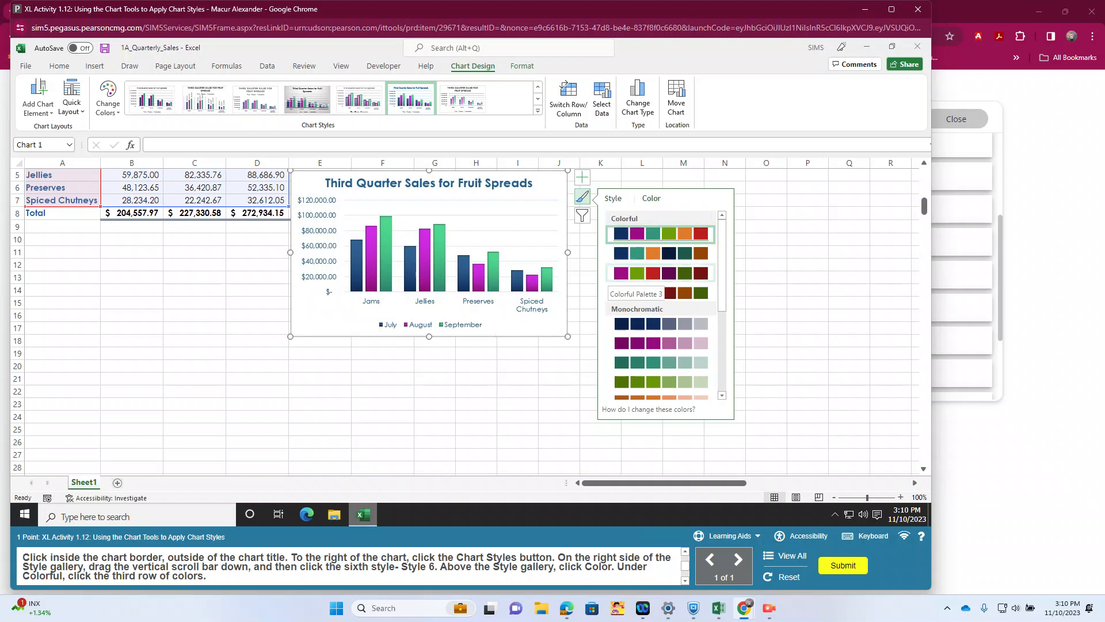
{"action": "left_click", "coordinate": [661, 273]}
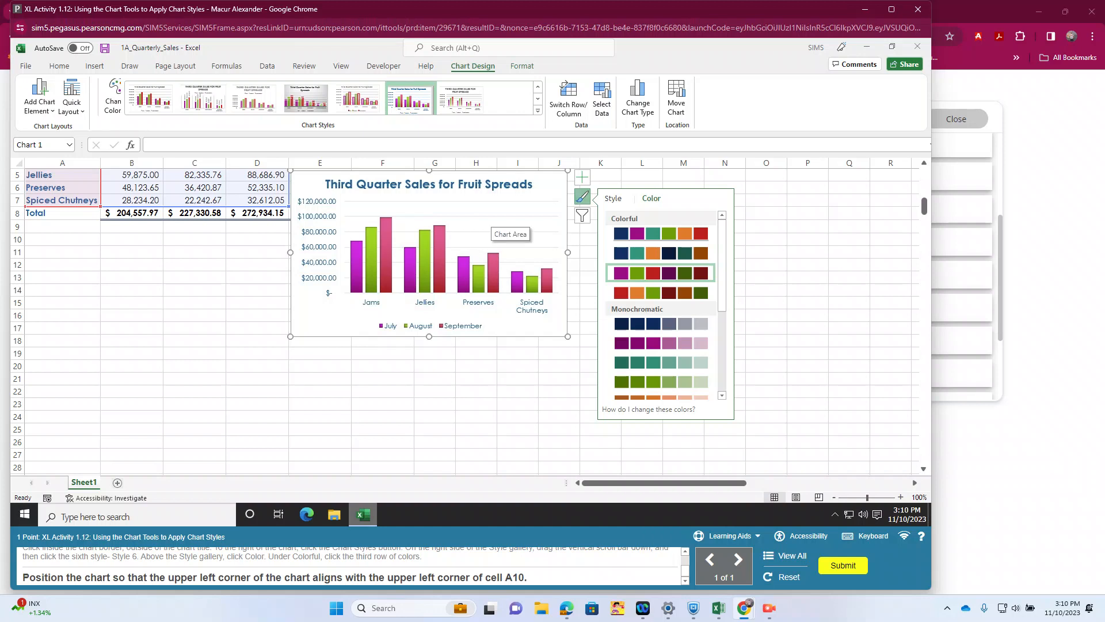
{"action": "left_click_drag", "start_coordinate": [501, 224], "coordinate": [412, 278]}
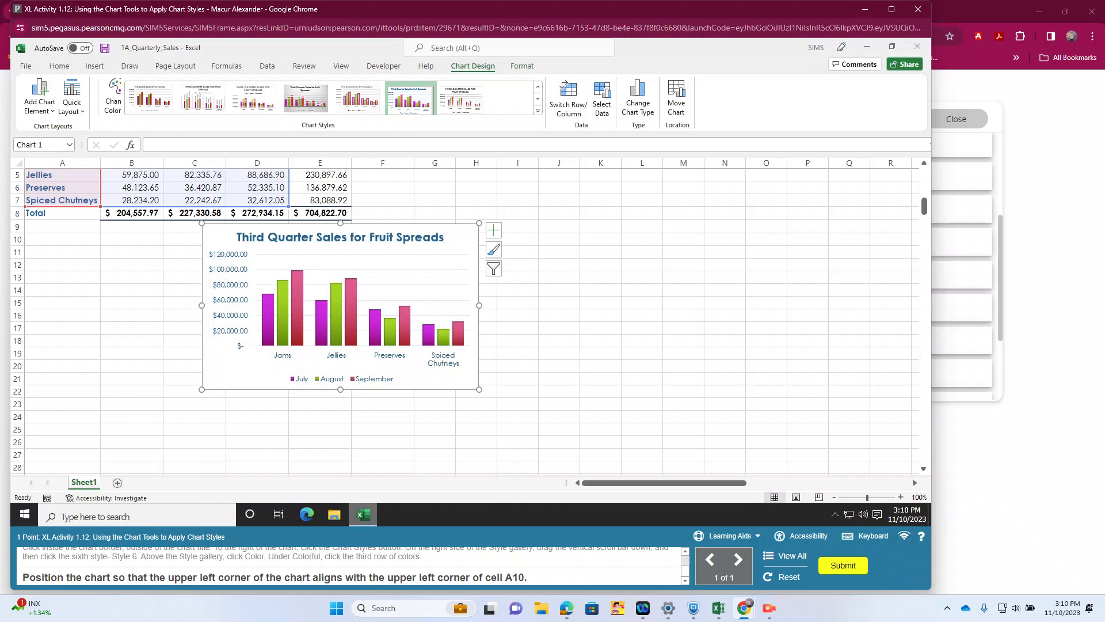
{"action": "left_click_drag", "start_coordinate": [412, 278], "coordinate": [257, 287]}
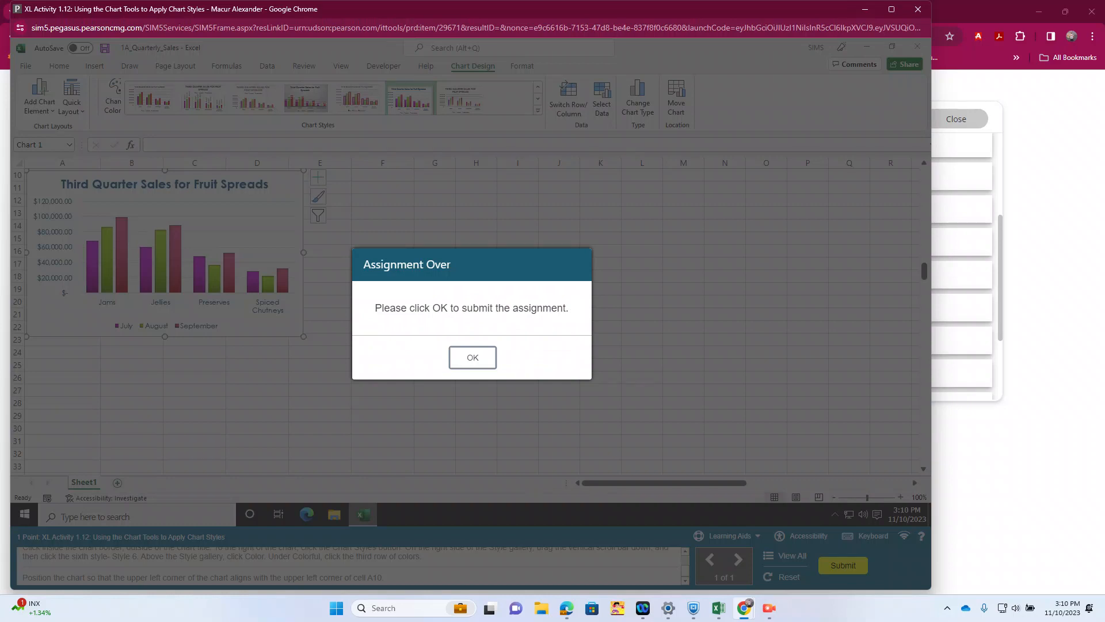
{"action": "left_click", "coordinate": [472, 357]}
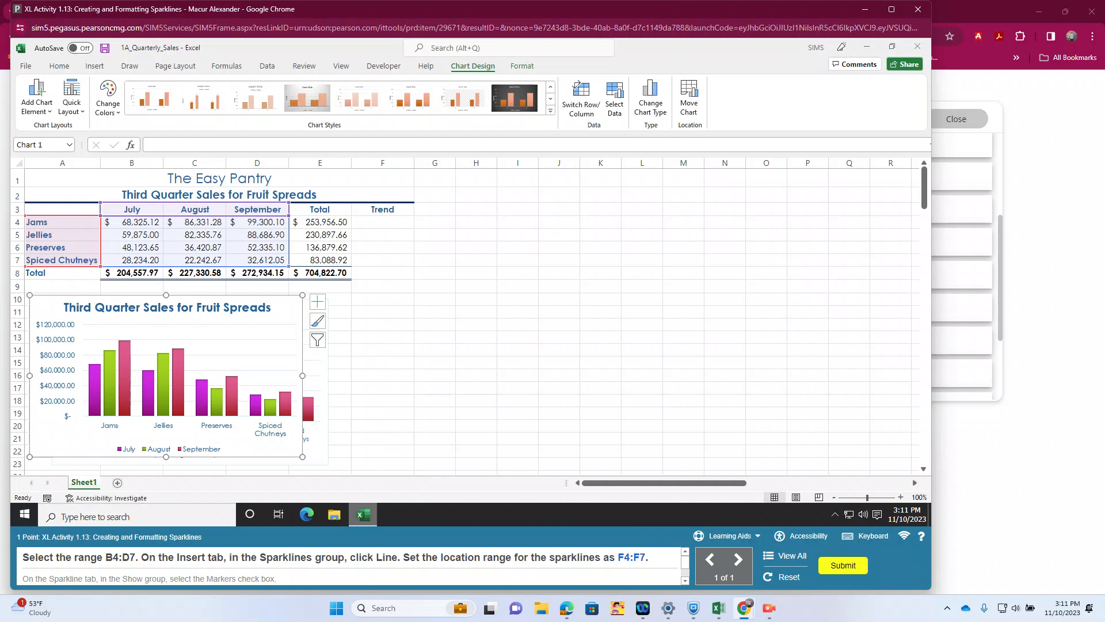
Step: Insert Line sparklines for the data range B4:D7 in the location range F4:F7
{"action": "left_click", "coordinate": [131, 222]}
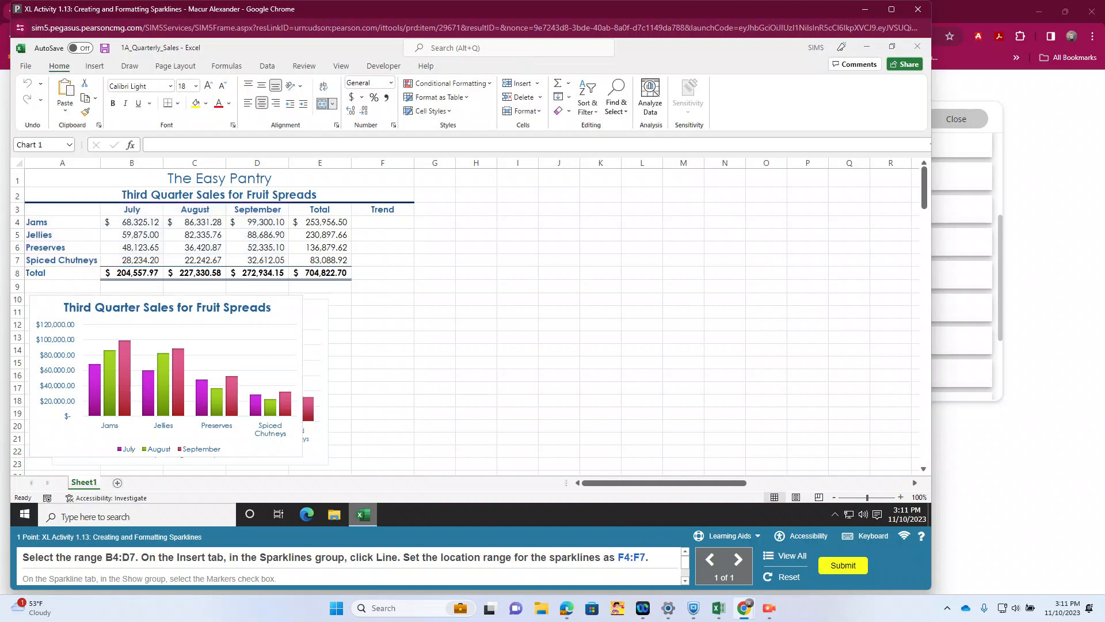
{"action": "left_click", "coordinate": [132, 222]}
{"action": "left_click_drag", "start_coordinate": [132, 222], "coordinate": [257, 261]}
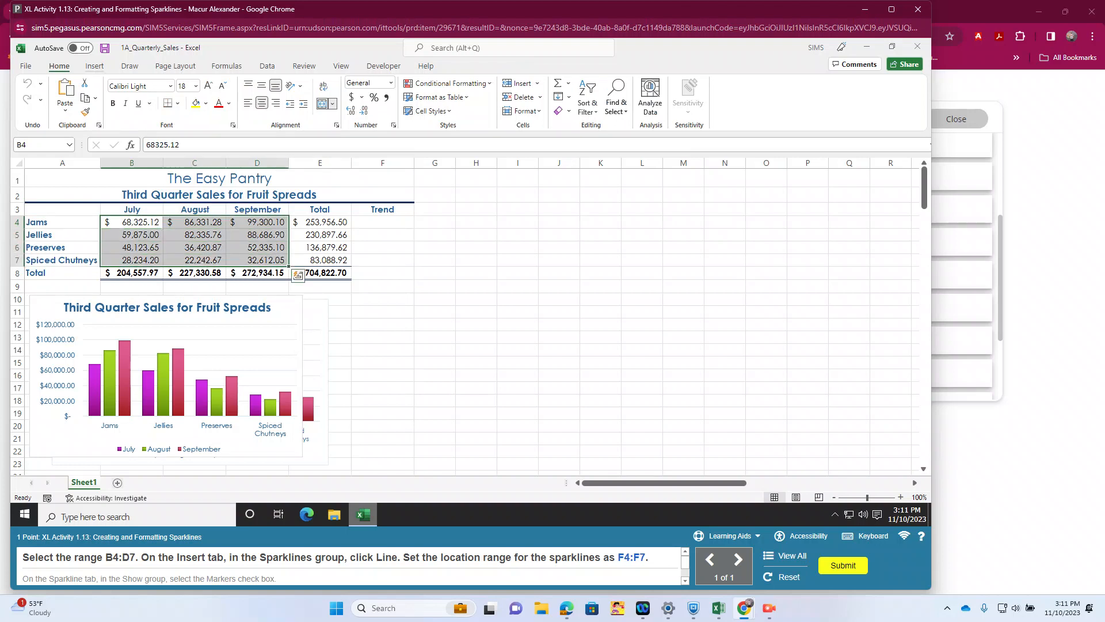
{"action": "left_click", "coordinate": [95, 66]}
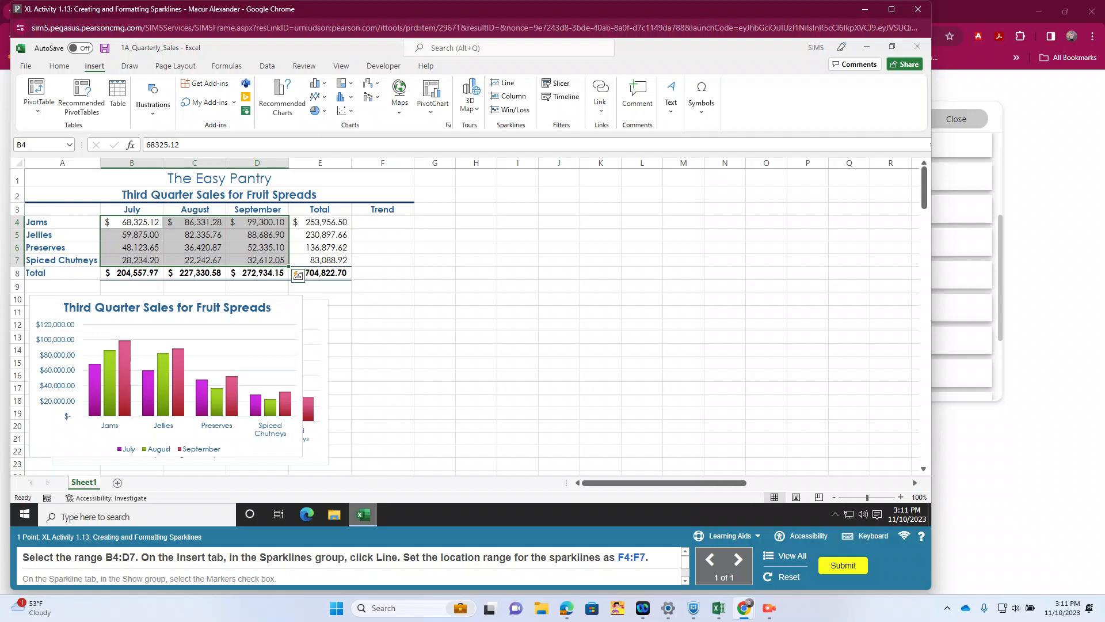
{"action": "left_click", "coordinate": [60, 66]}
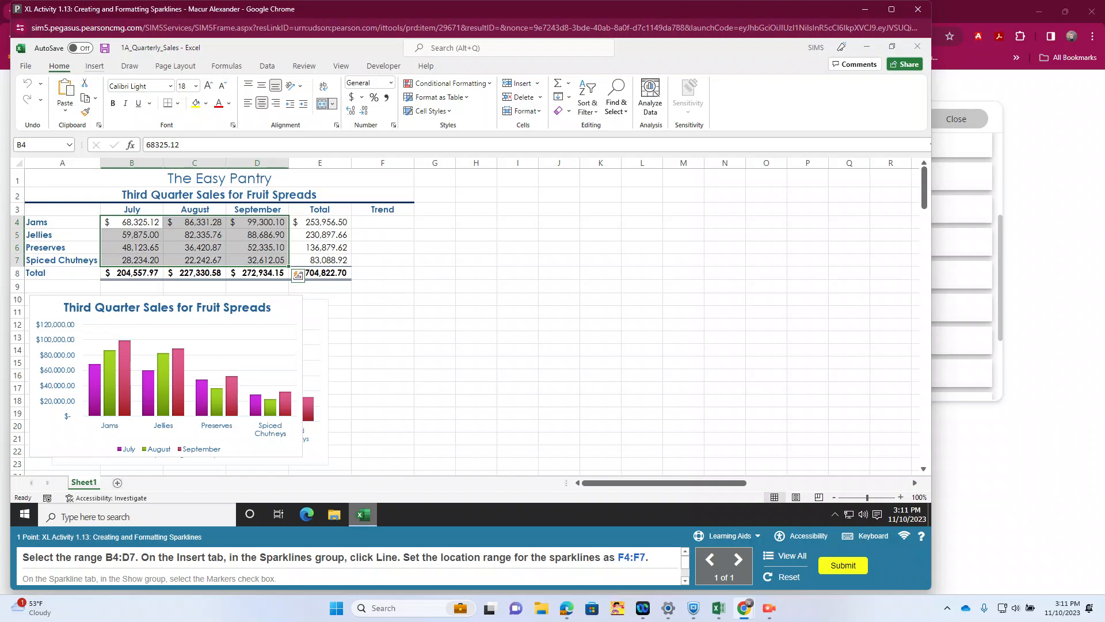
{"action": "left_click", "coordinate": [94, 66]}
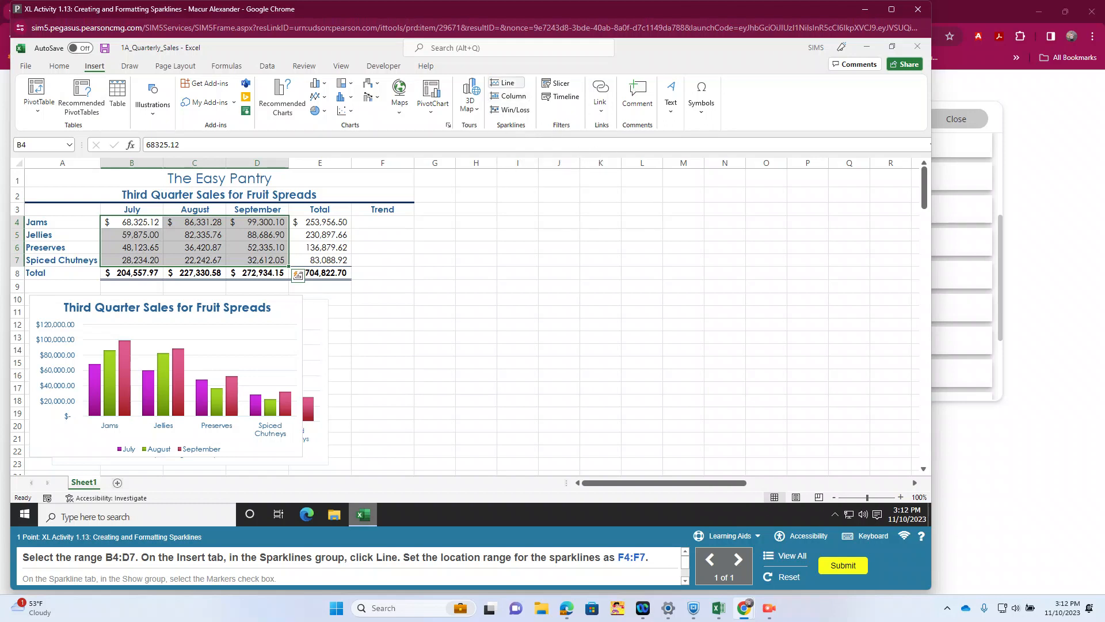
{"action": "left_click", "coordinate": [506, 83]}
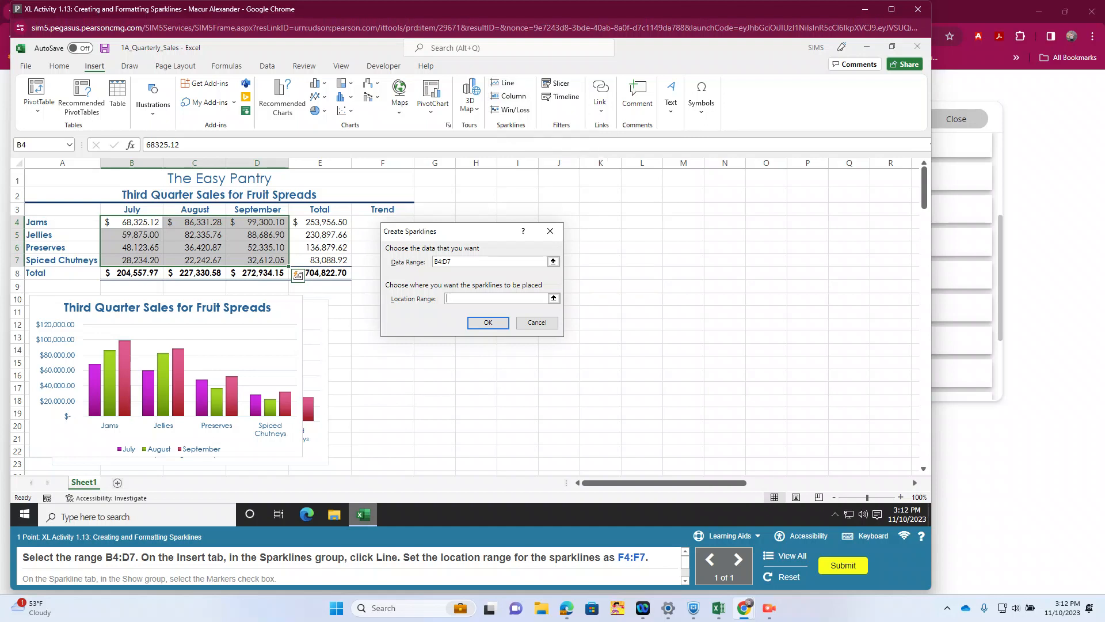
{"action": "left_click_drag", "start_coordinate": [383, 222], "coordinate": [383, 260]}
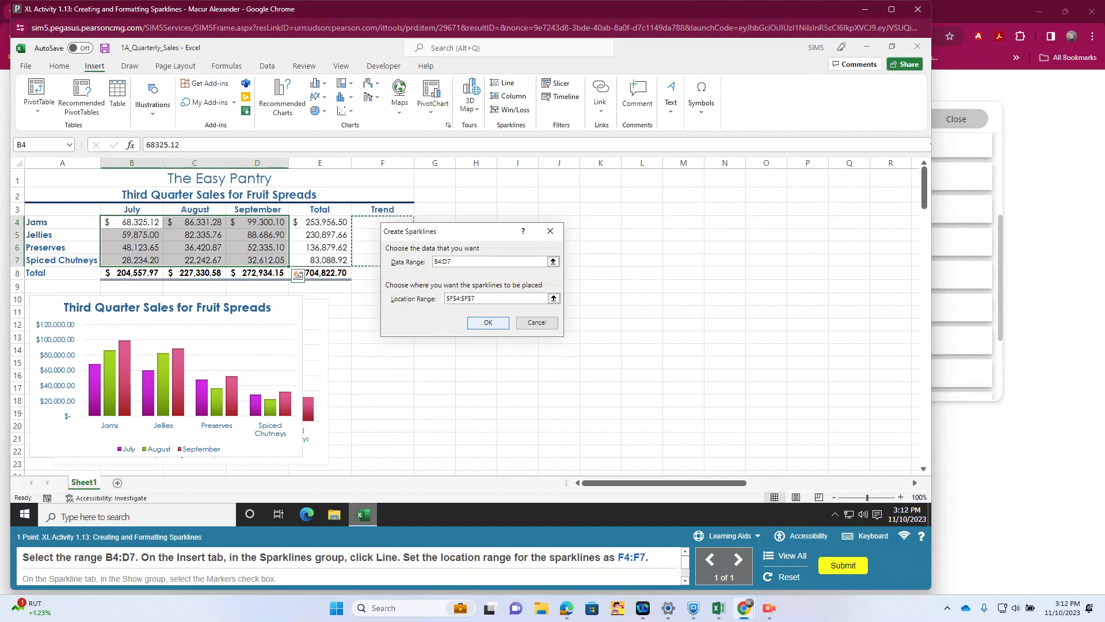
{"action": "left_click", "coordinate": [488, 322]}
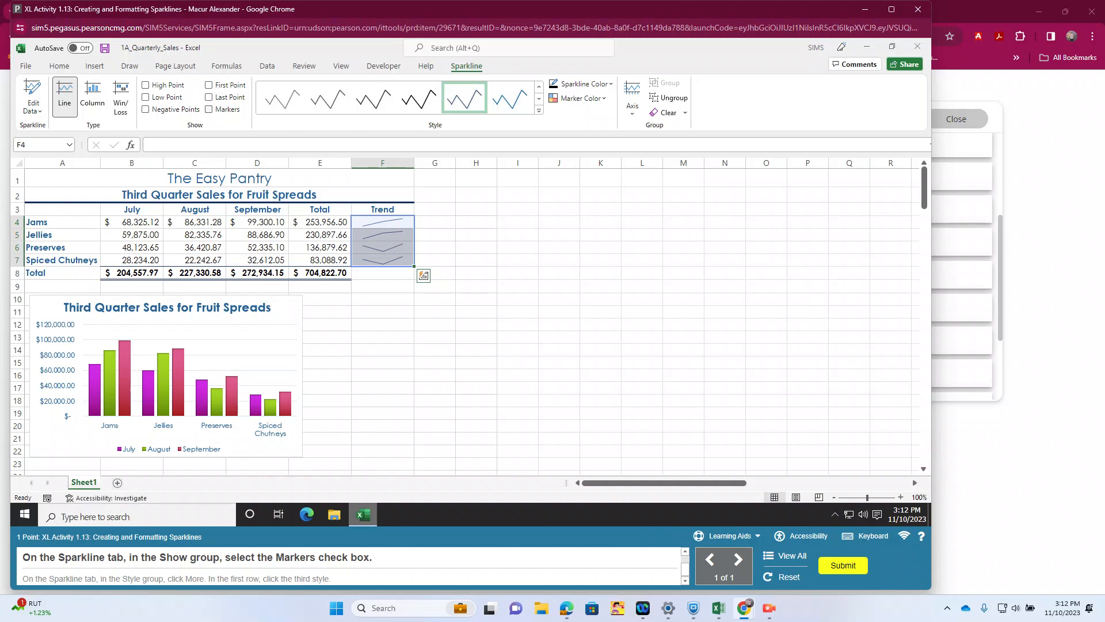
Step: Show markers on the sparklines, apply the third style in the first row of the style gallery, and submit the activity
{"action": "left_click", "coordinate": [210, 109]}
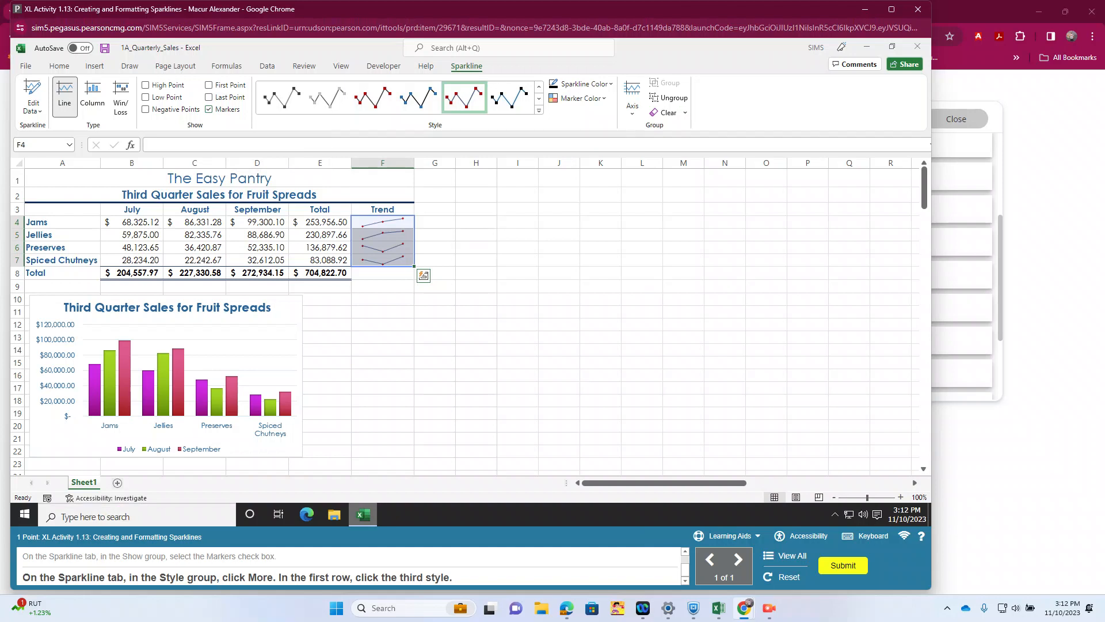
{"action": "left_click", "coordinate": [538, 110]}
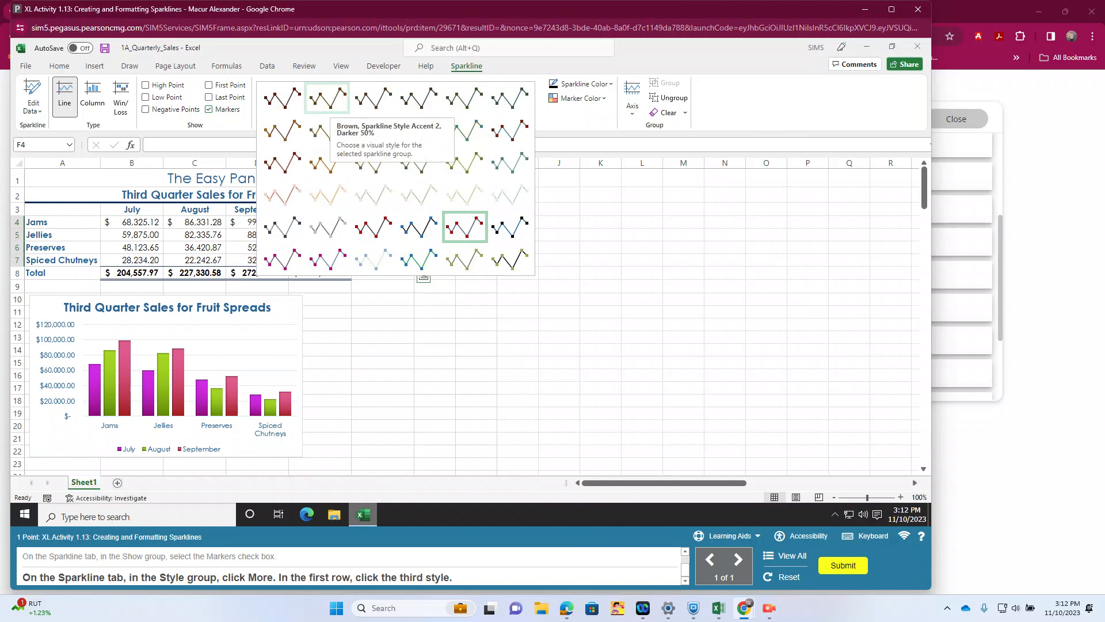
{"action": "left_click", "coordinate": [373, 98]}
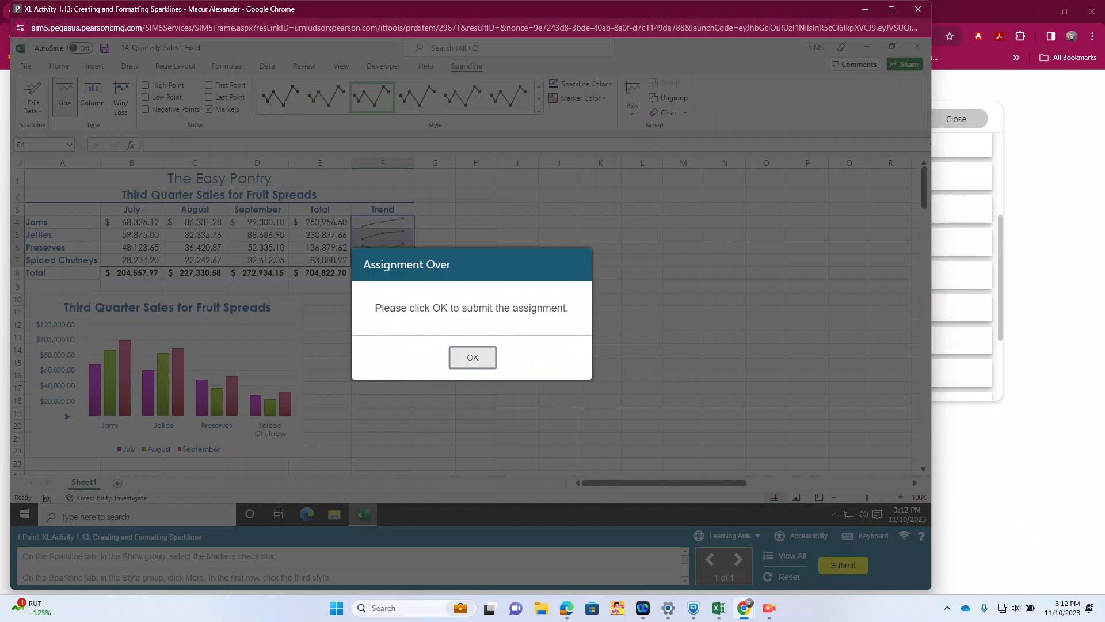
{"action": "left_click", "coordinate": [473, 357]}
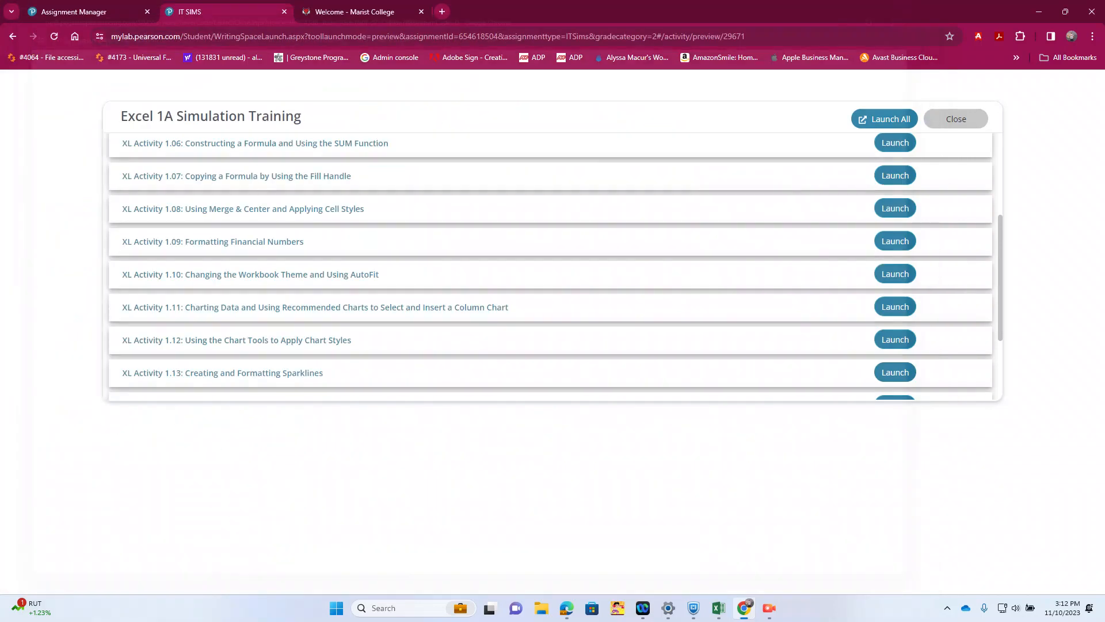
Step: Launch XL Activity 1.14 and set the worksheet to be centered horizontally on the page through custom margins
{"action": "scroll", "coordinate": [550, 264], "scroll_direction": "down", "scroll_amount": 3}
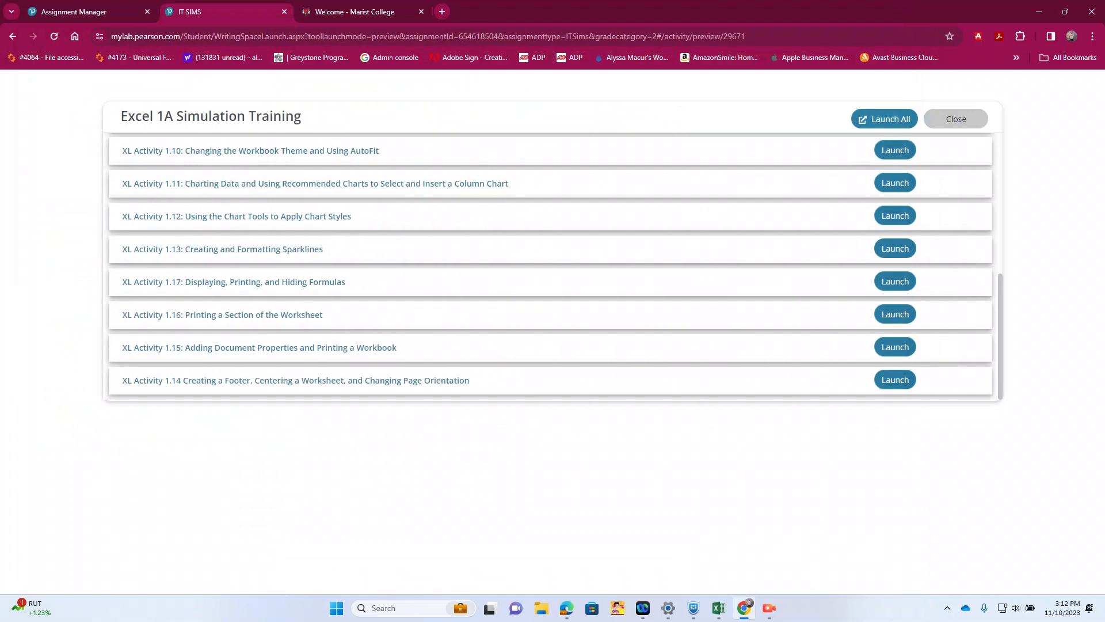
{"action": "left_click", "coordinate": [884, 119]}
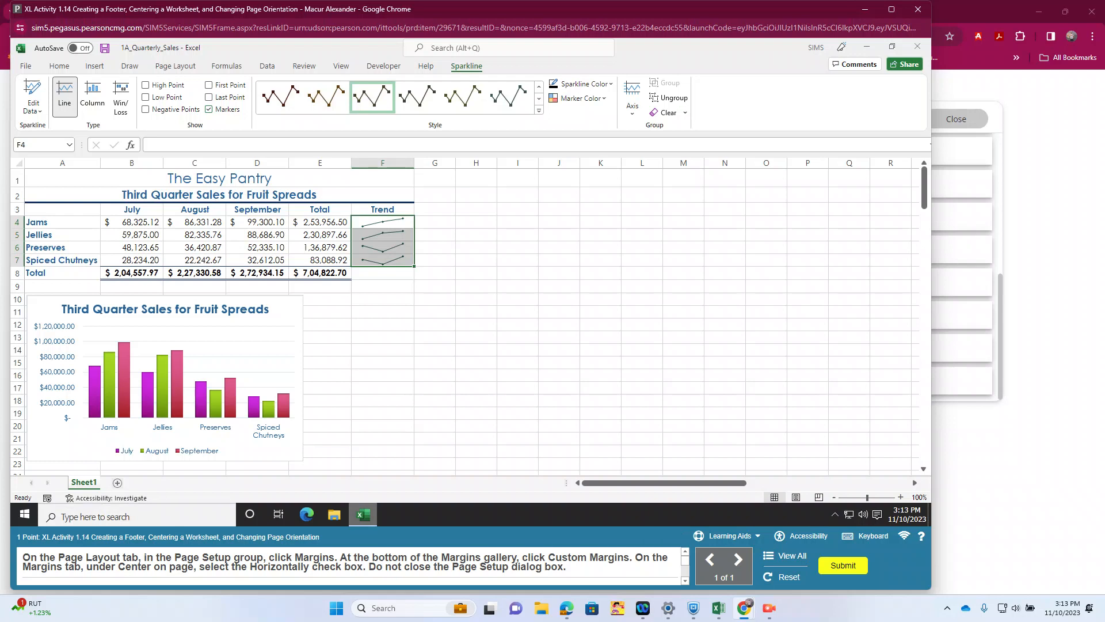
{"action": "left_click", "coordinate": [175, 66]}
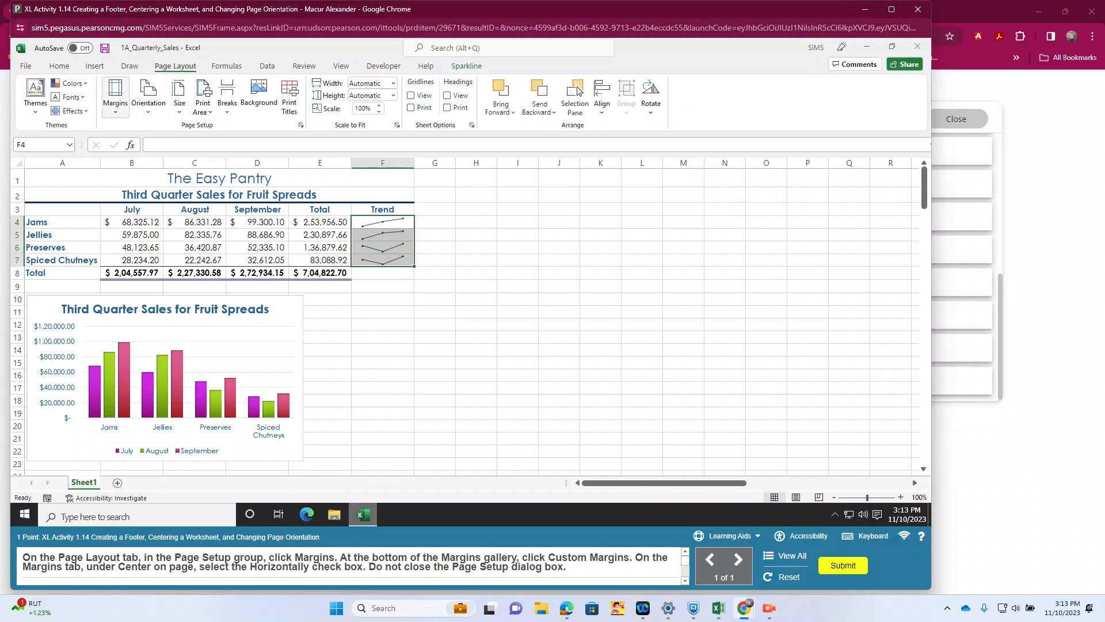
{"action": "left_click", "coordinate": [115, 95]}
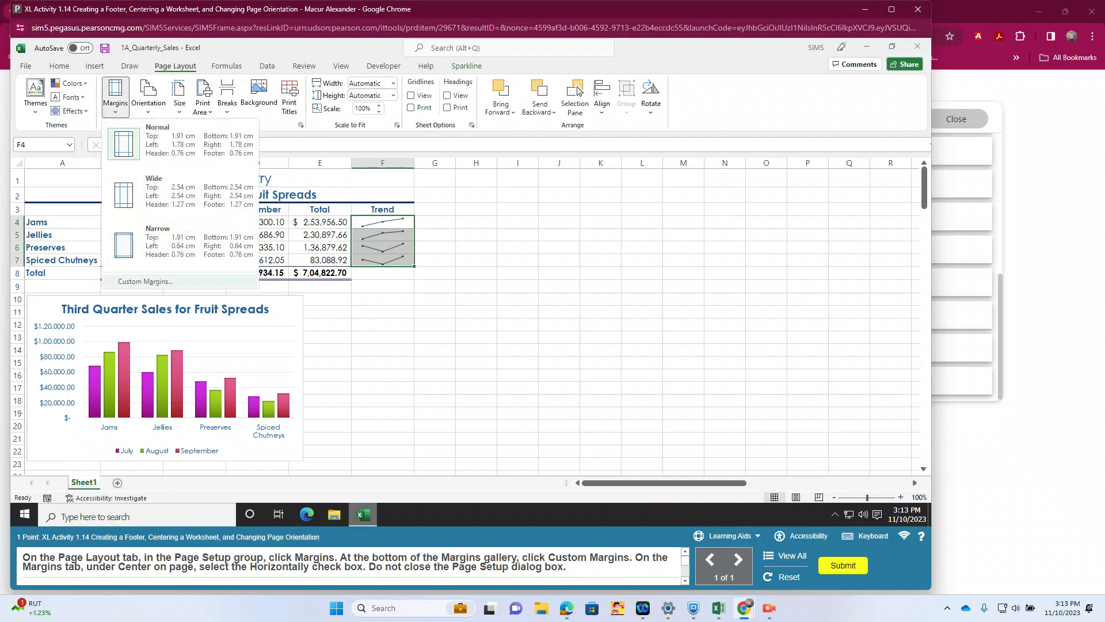
{"action": "left_click", "coordinate": [145, 280]}
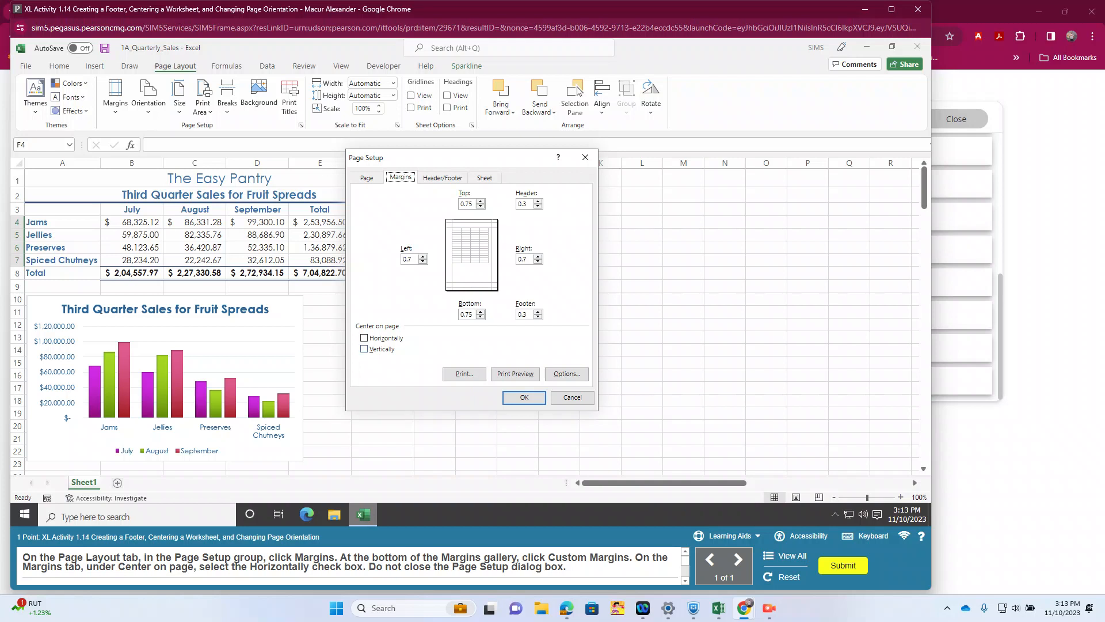
{"action": "left_click", "coordinate": [364, 338]}
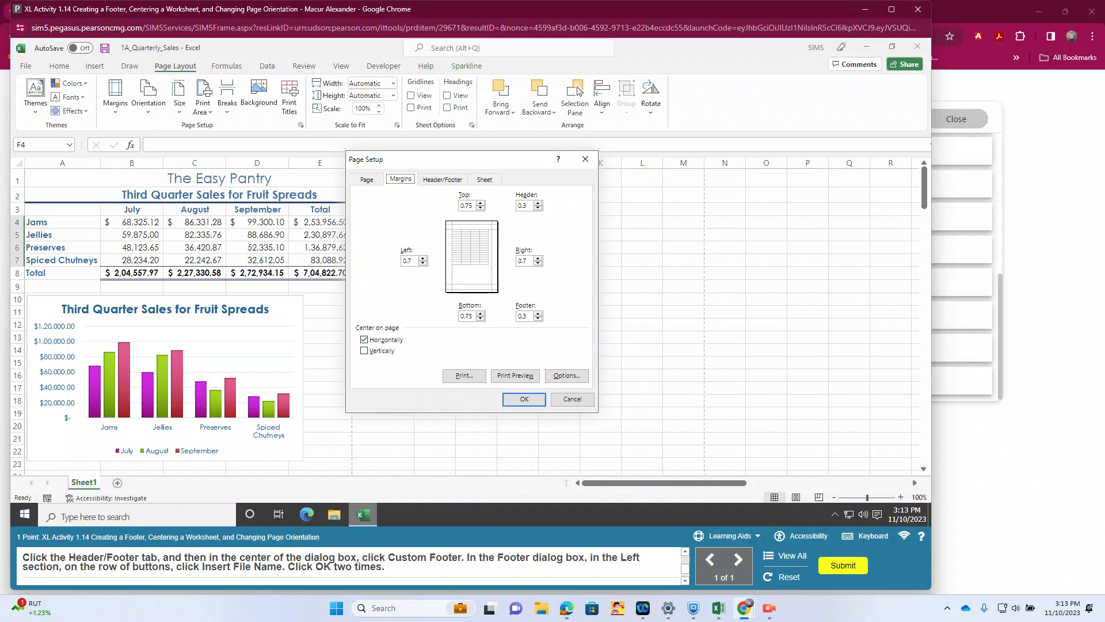
Step: Create a custom footer with the file name in its left section and confirm the page setup
{"action": "left_click", "coordinate": [443, 179]}
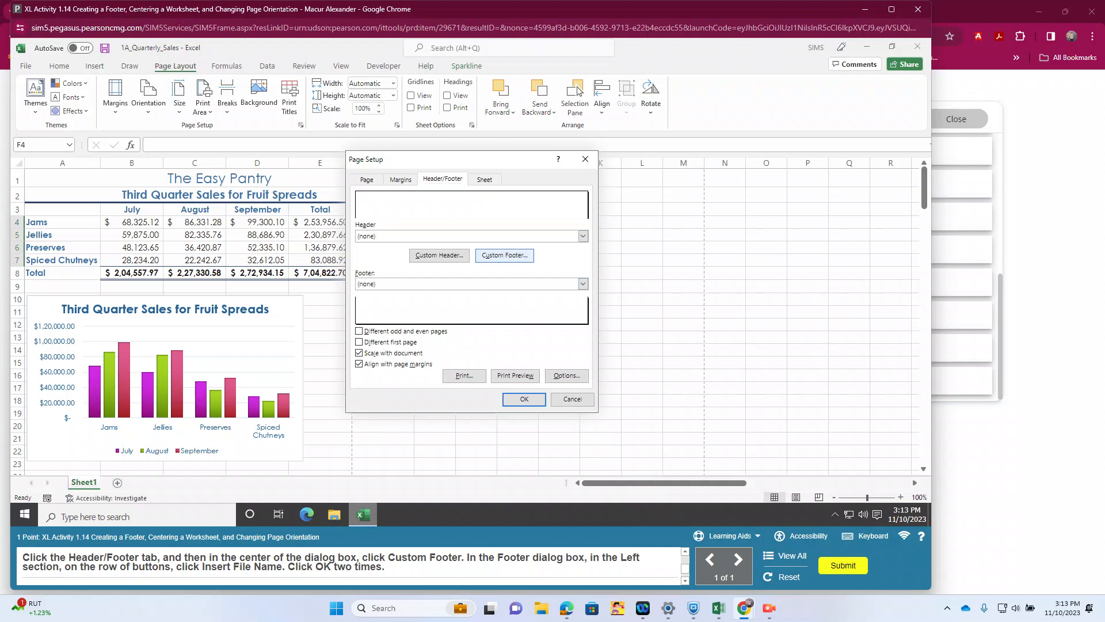
{"action": "left_click", "coordinate": [504, 254]}
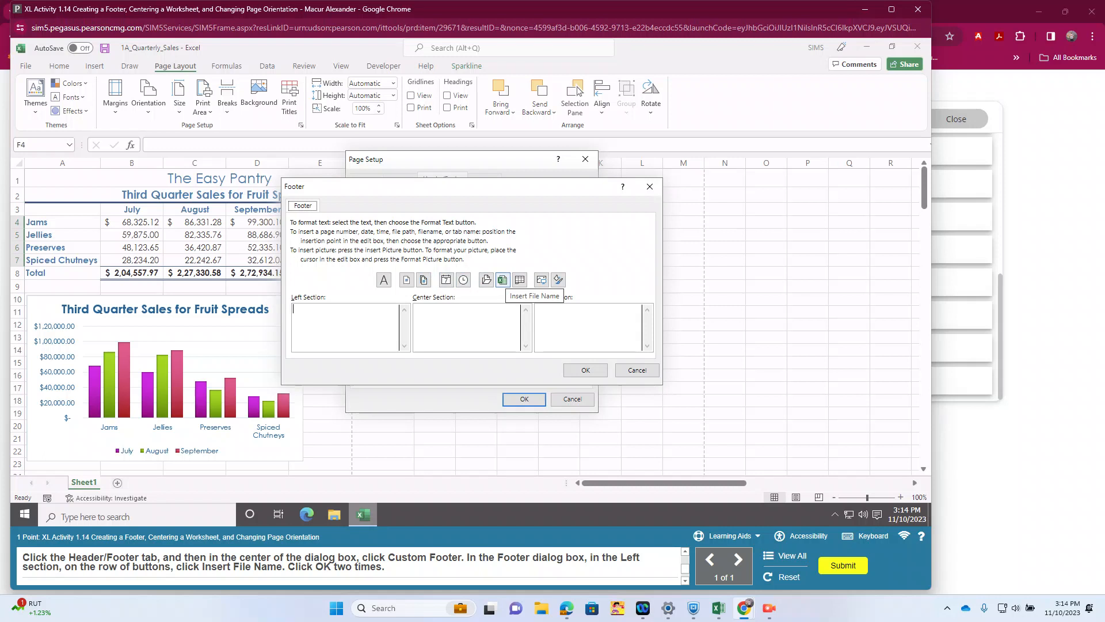
{"action": "left_click", "coordinate": [503, 280]}
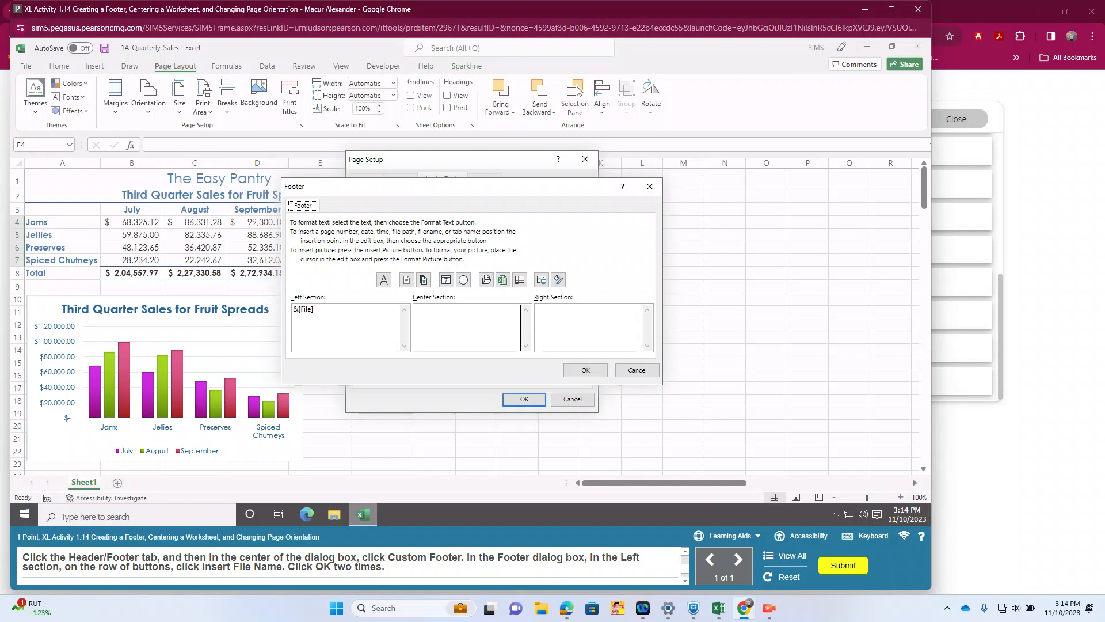
{"action": "left_click", "coordinate": [585, 370]}
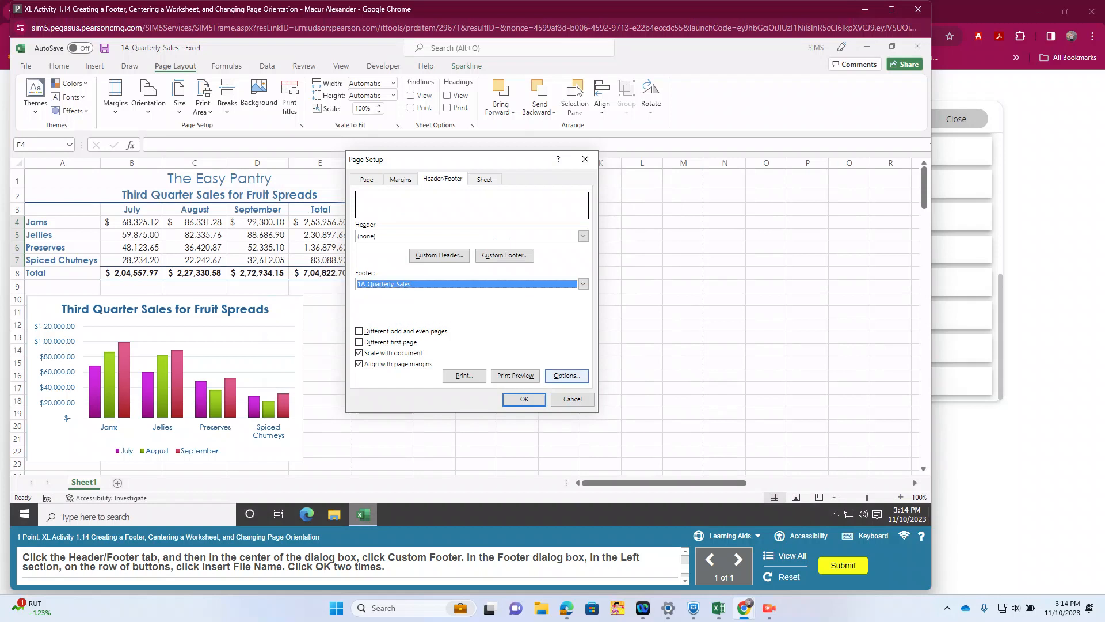
{"action": "key", "text": "Return"}
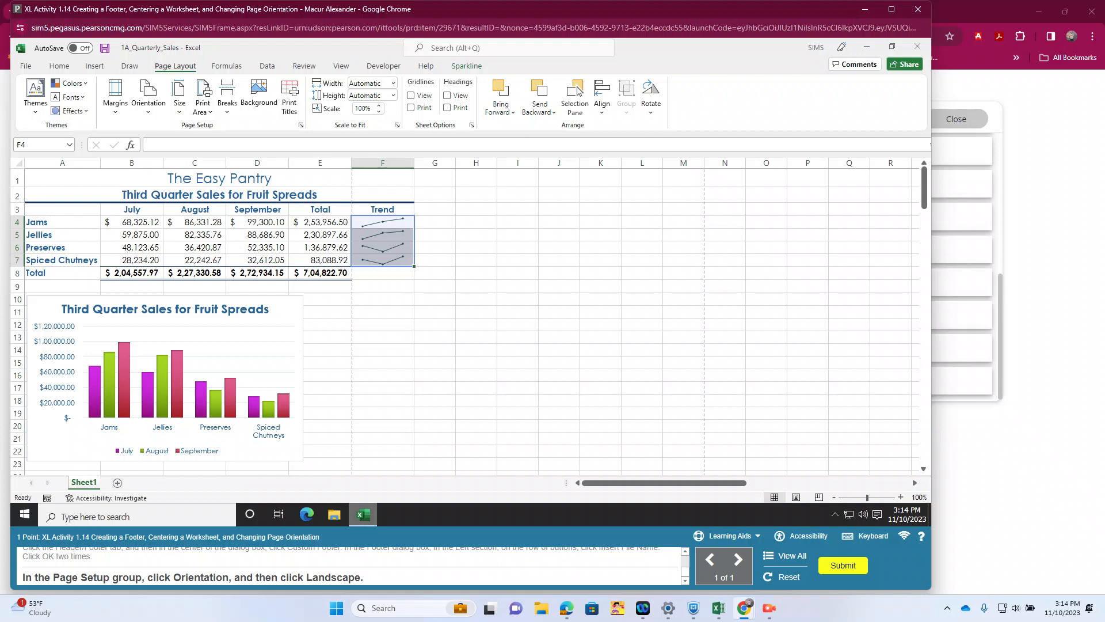
Step: Change the page orientation to Landscape and submit the completed XL Activity 1.14
{"action": "left_click", "coordinate": [148, 97]}
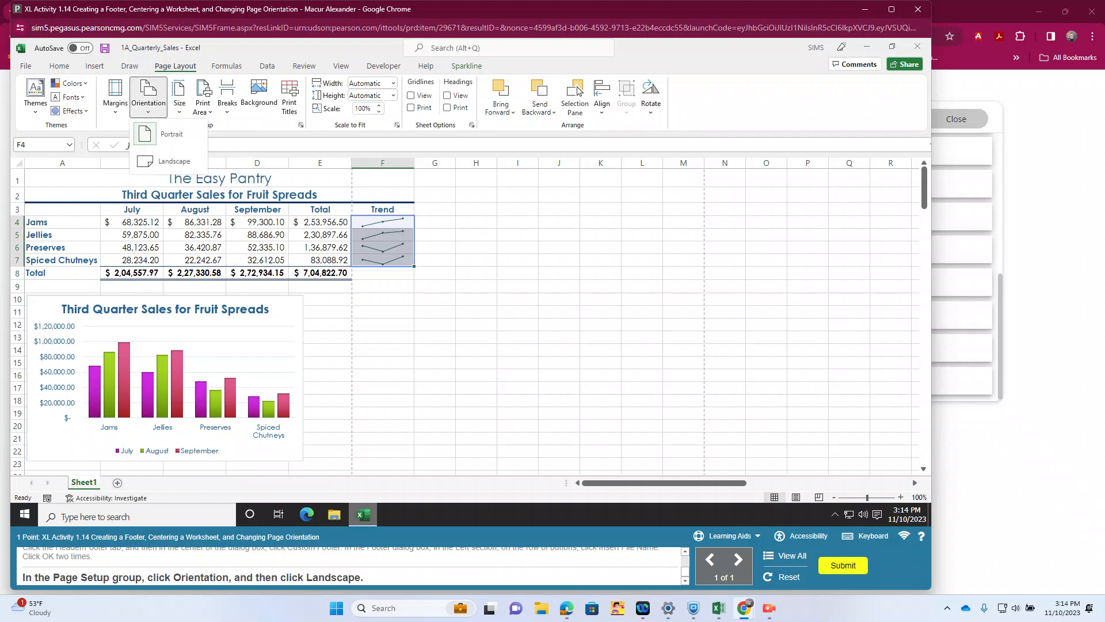
{"action": "left_click", "coordinate": [167, 161]}
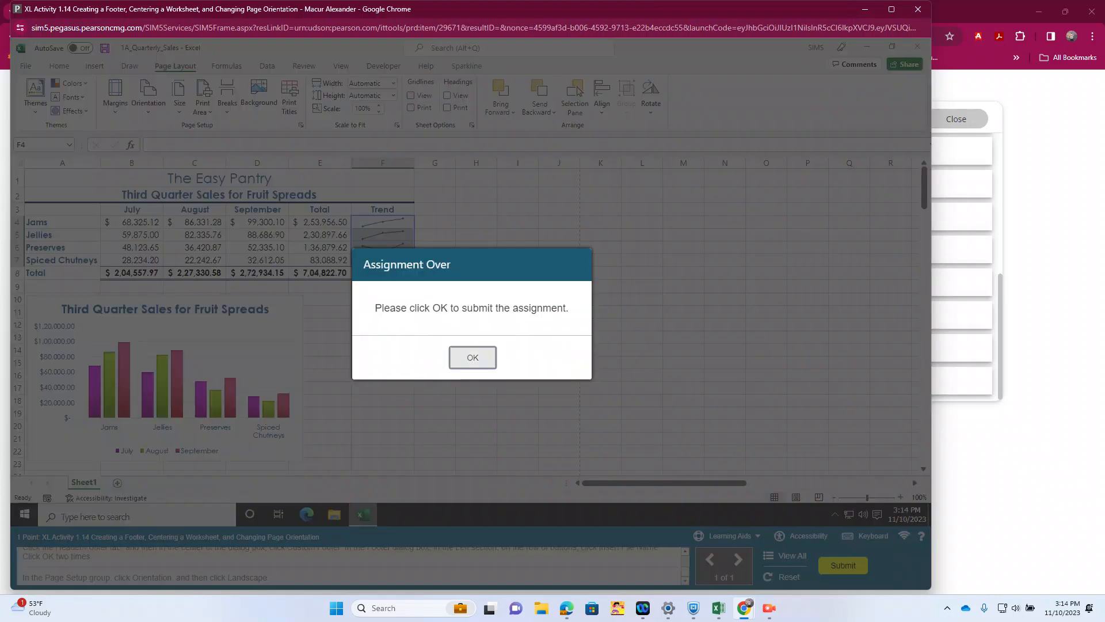
{"action": "left_click", "coordinate": [472, 356]}
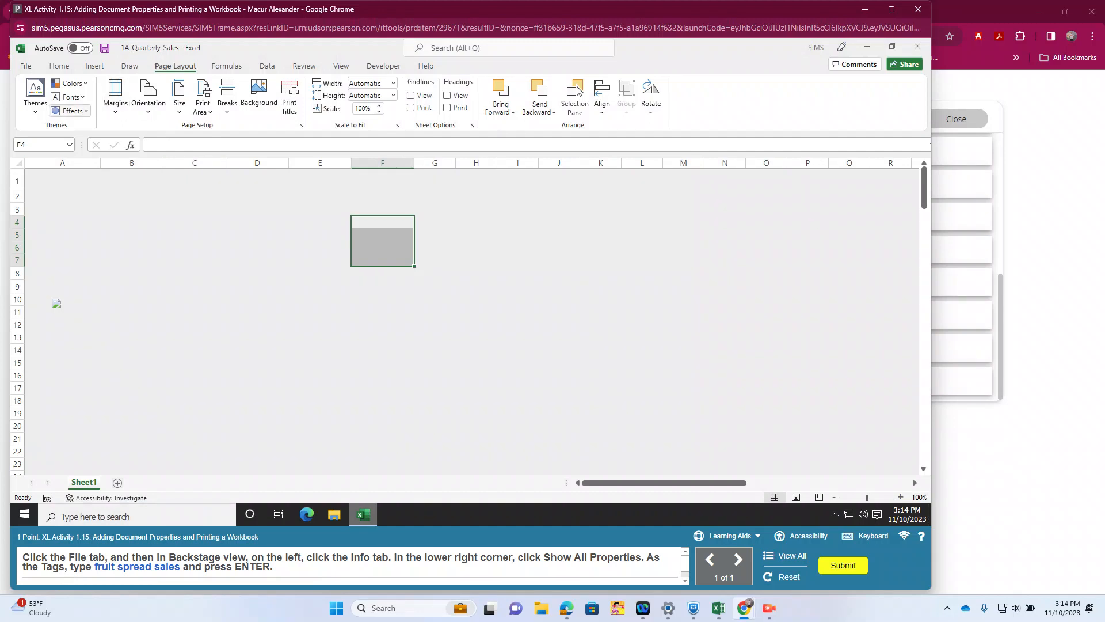
Step: Show all document properties of the workbook and enter "fruit spread sales" as the Tags
{"action": "left_click", "coordinate": [25, 67]}
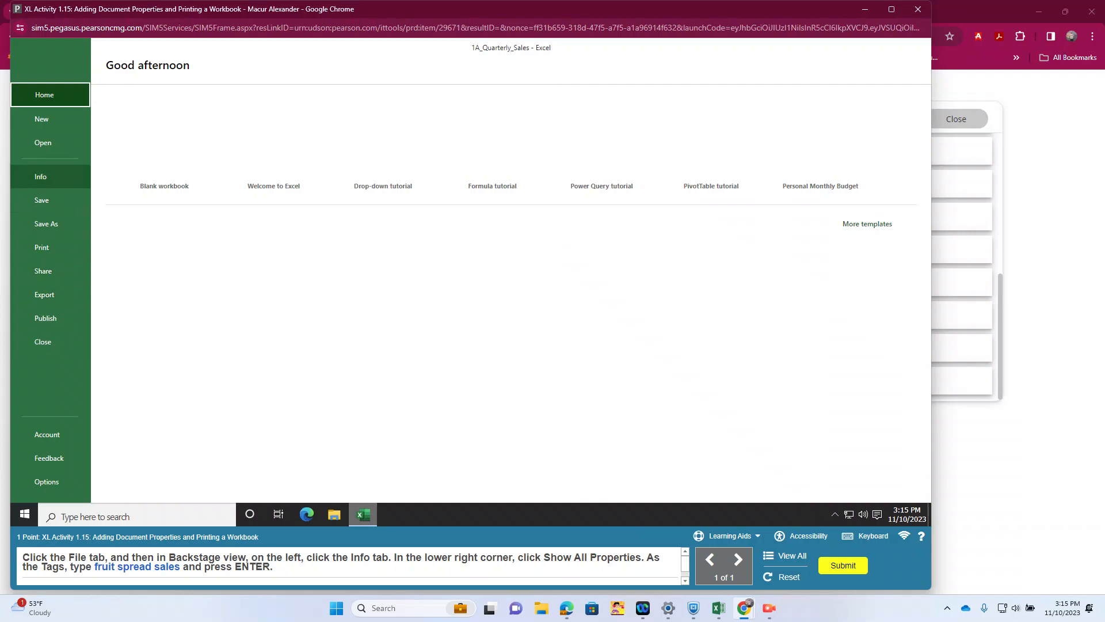
{"action": "left_click", "coordinate": [41, 177]}
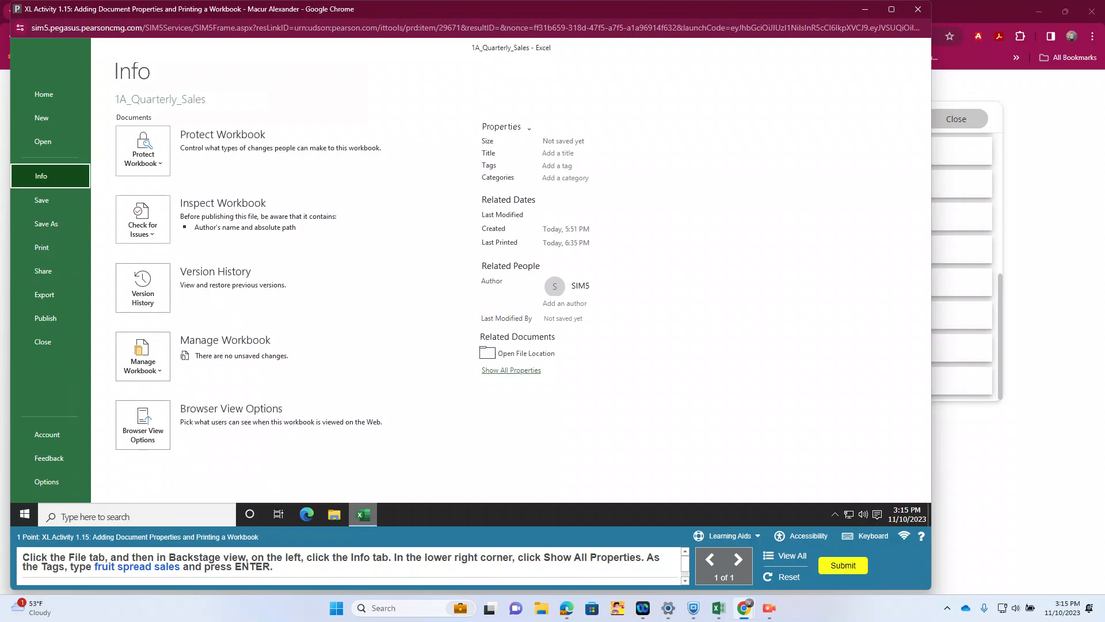
{"action": "left_click", "coordinate": [511, 370]}
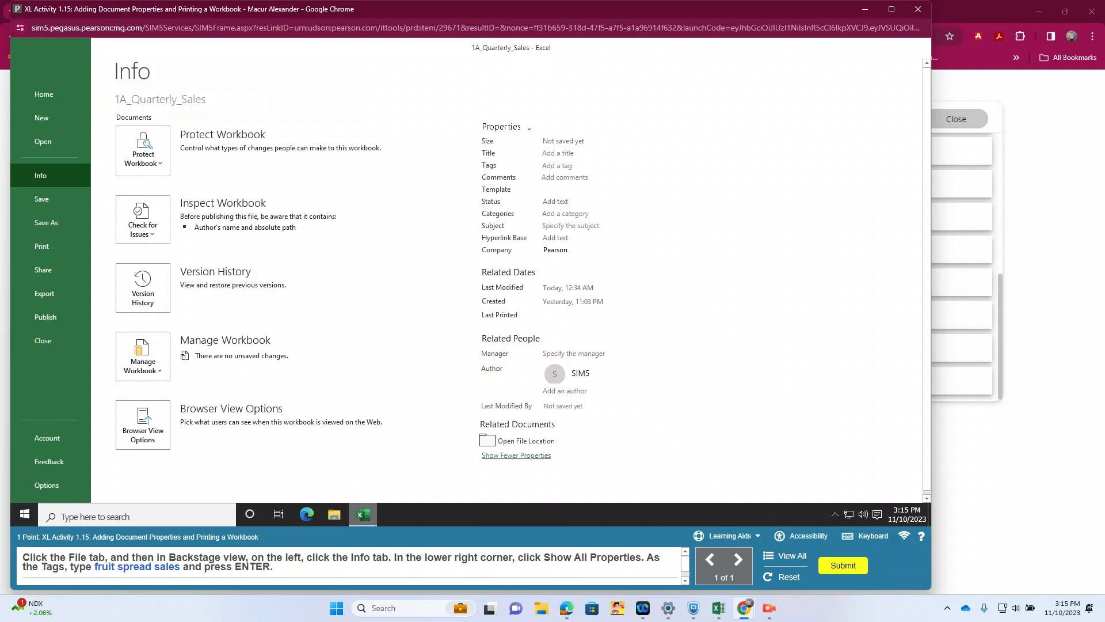
{"action": "left_click", "coordinate": [557, 165]}
{"action": "type", "text": "fruit spread sales"}
{"action": "key", "text": "Return"}
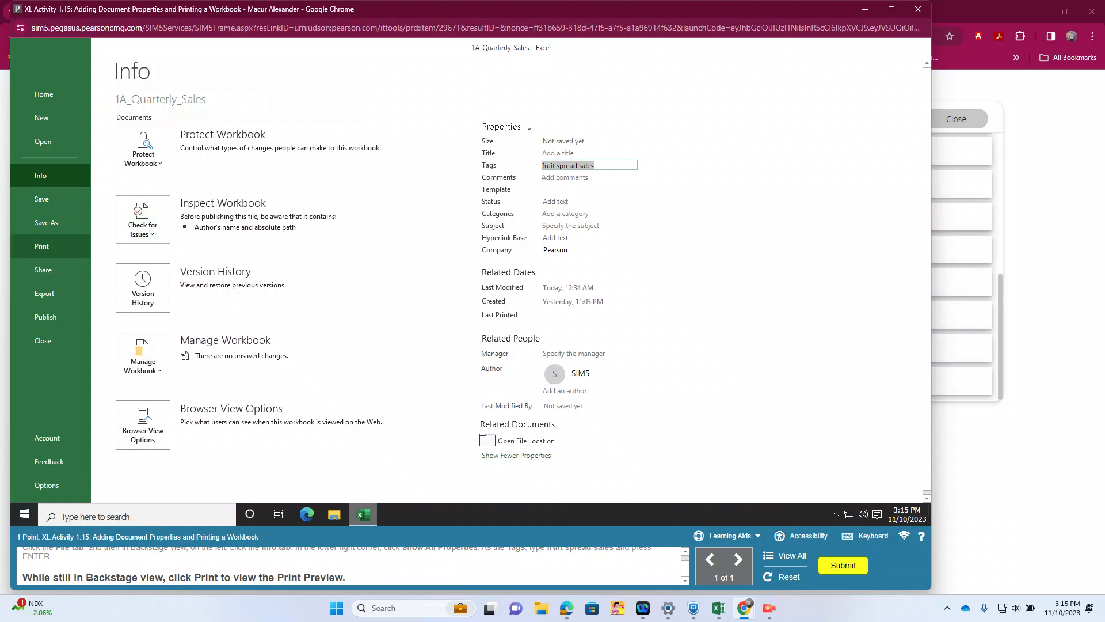
Step: Display the print preview of the workbook and submit the completed XL Activity 1.15
{"action": "left_click", "coordinate": [49, 247]}
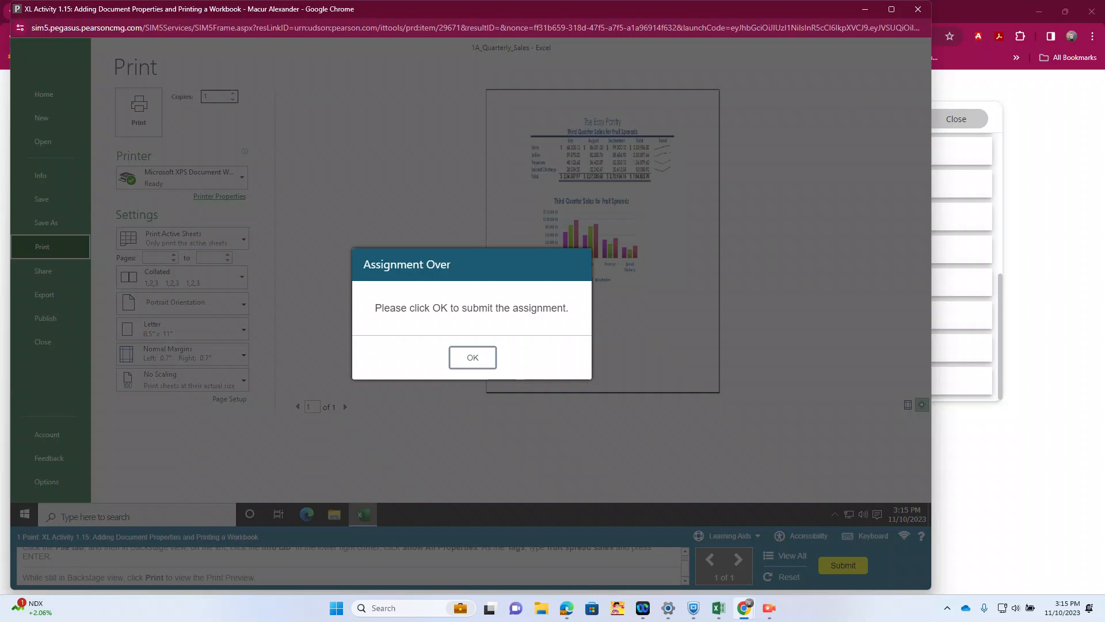
{"action": "left_click", "coordinate": [472, 357]}
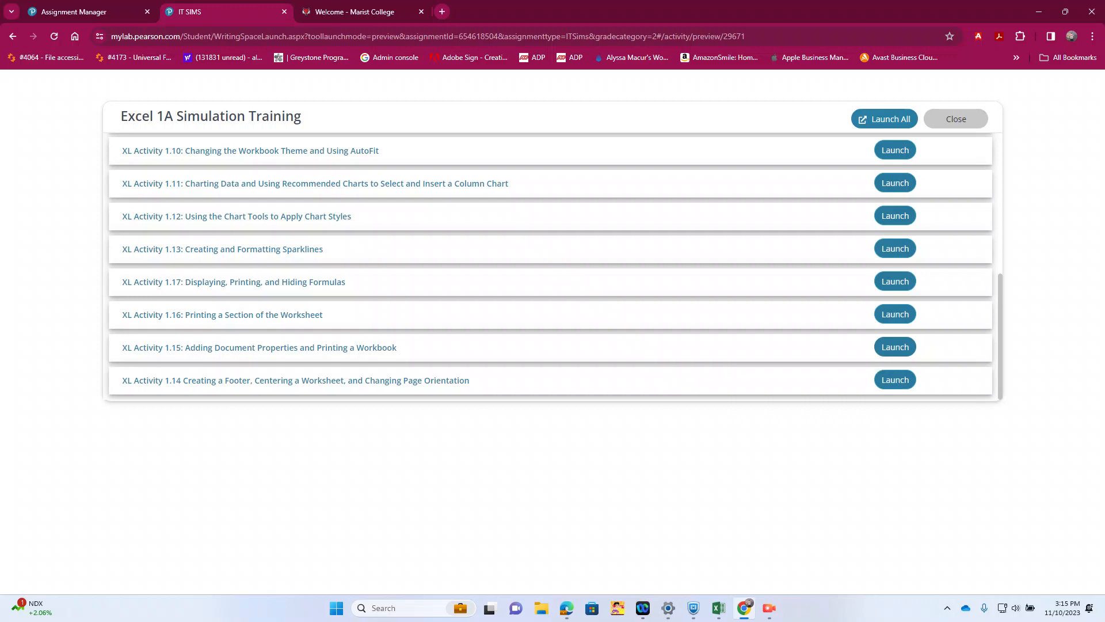
Step: Launch XL Activity 1.16: Printing a Section of the Worksheet and select the range A2:F5
{"action": "left_click", "coordinate": [895, 314]}
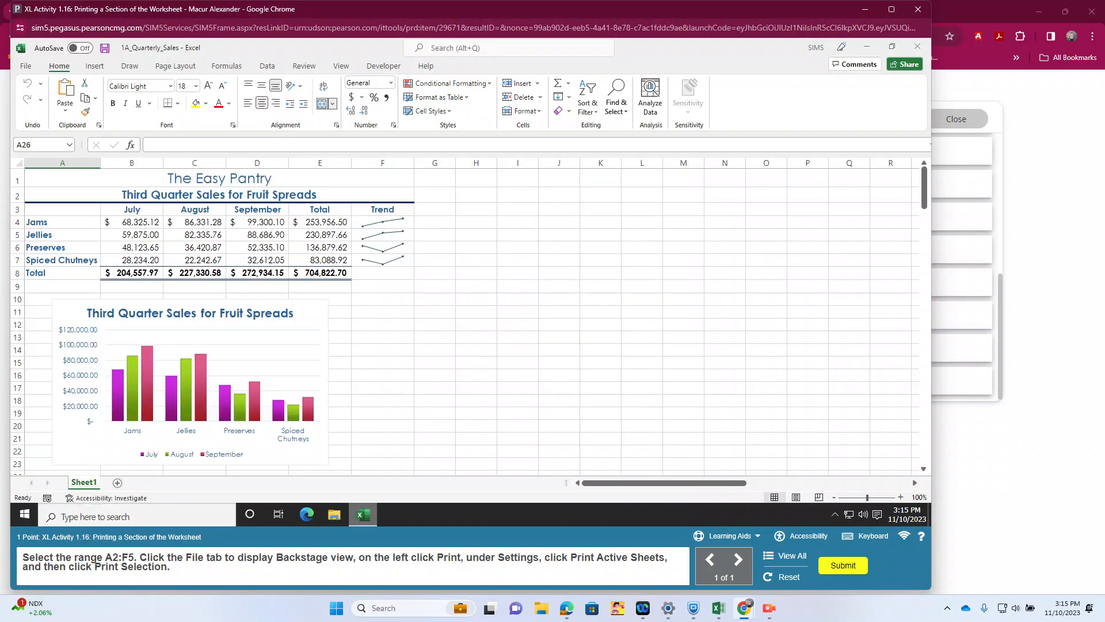
{"action": "left_click", "coordinate": [219, 195]}
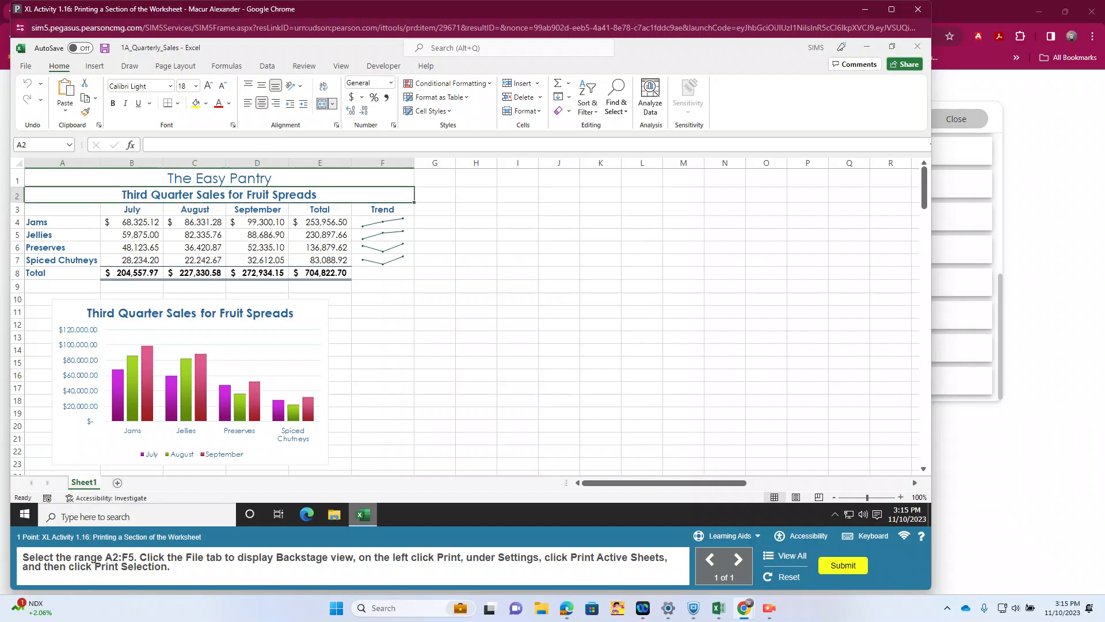
{"action": "mouse_move", "coordinate": [218, 195]}
{"action": "left_mouse_down"}
{"action": "mouse_move", "coordinate": [330, 222]}
{"action": "mouse_move", "coordinate": [330, 235]}
{"action": "left_mouse_up"}
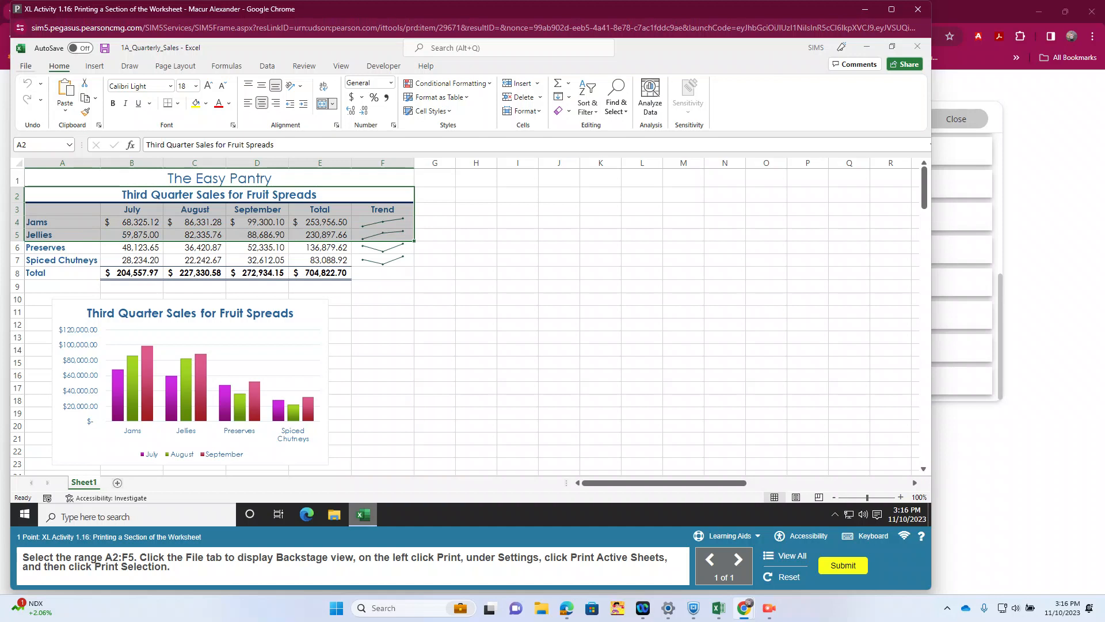
Step: Change the print setting to Print Selection for the selected range and submit the completed XL Activity 1.16
{"action": "left_click", "coordinate": [26, 65]}
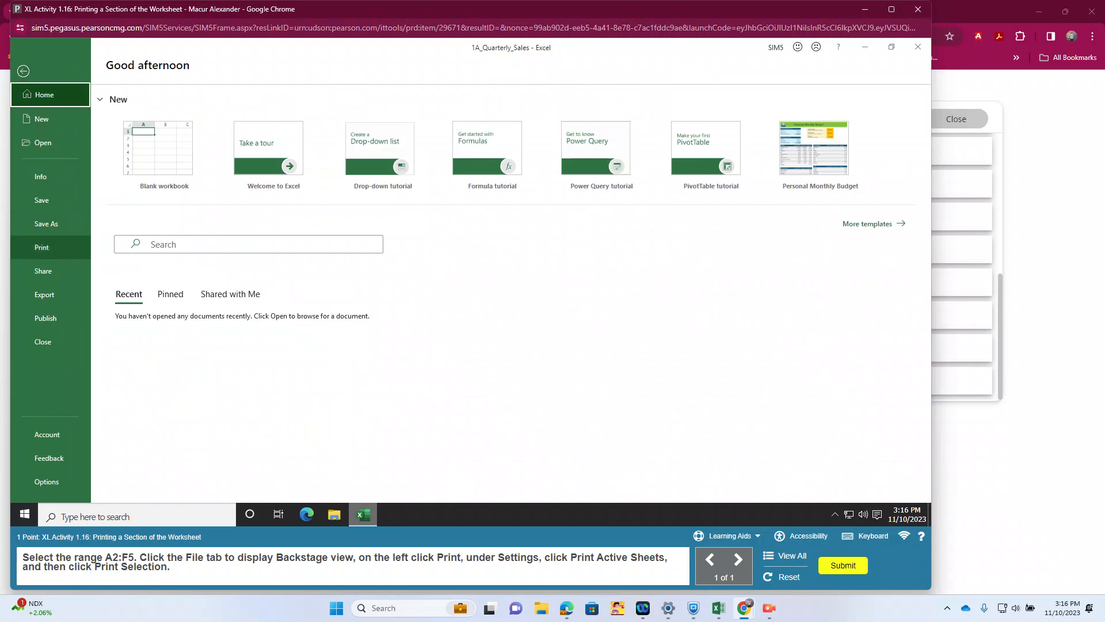
{"action": "left_click", "coordinate": [41, 247]}
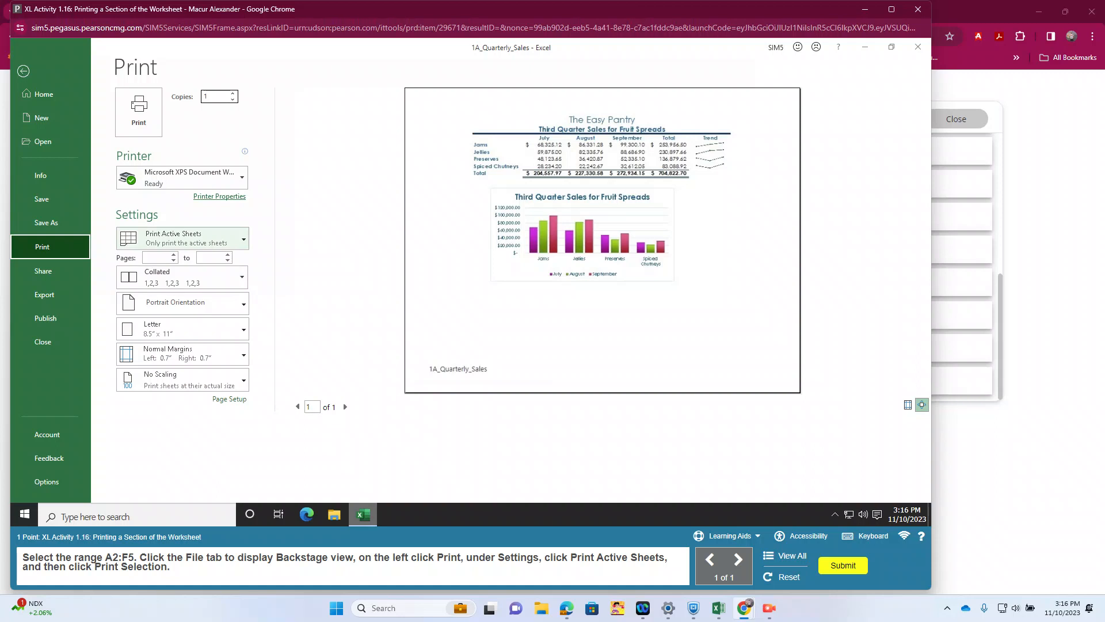
{"action": "left_click", "coordinate": [182, 238]}
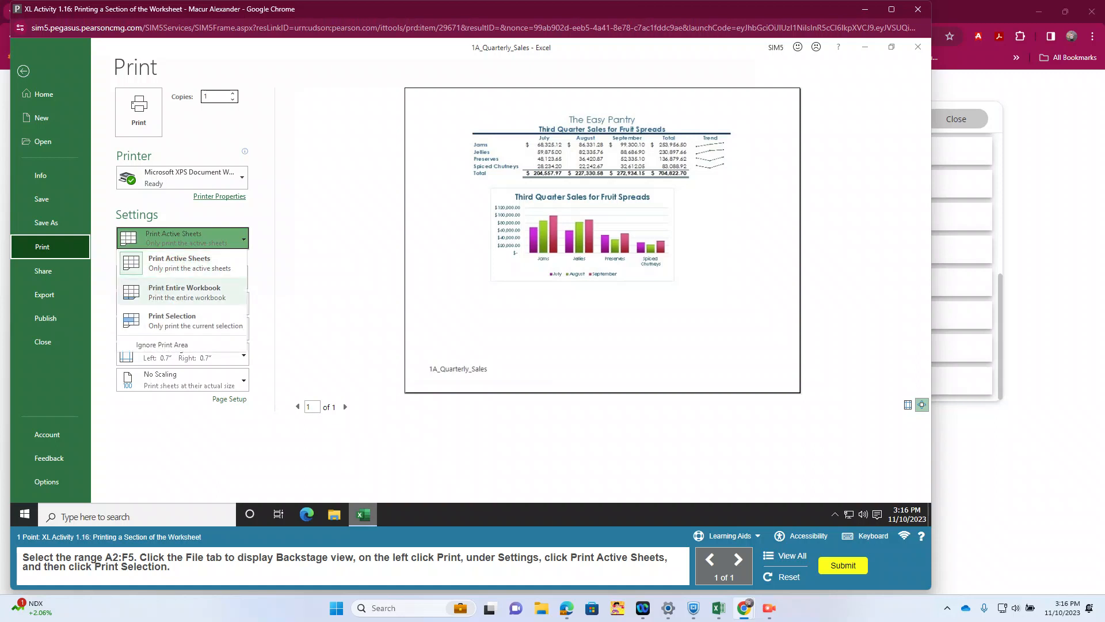
{"action": "left_click", "coordinate": [184, 320]}
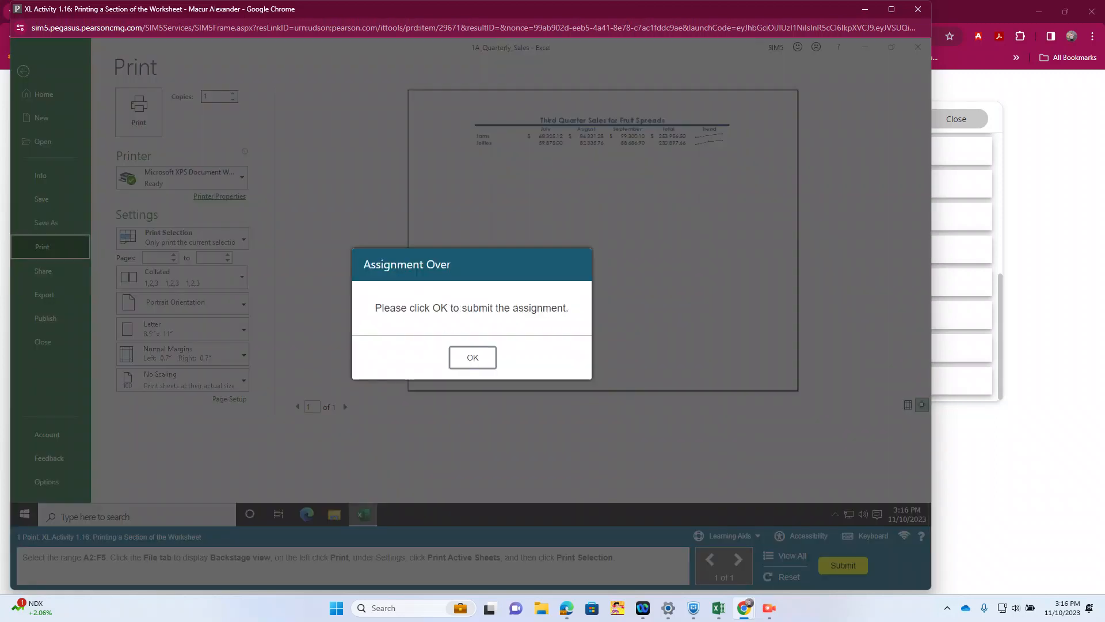
{"action": "left_click", "coordinate": [472, 357]}
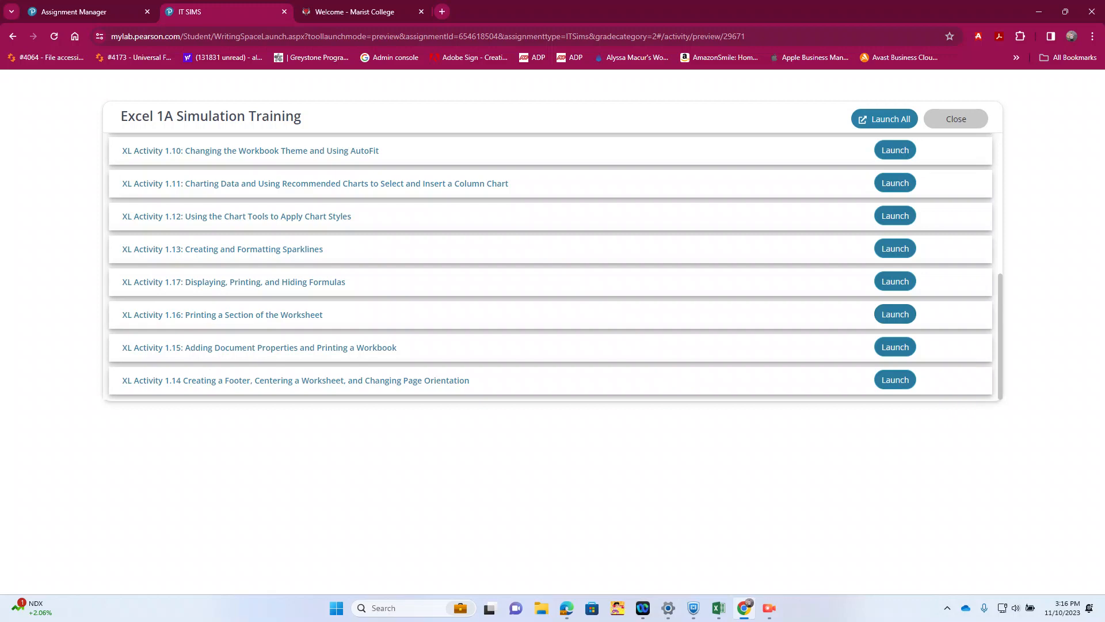
Step: Launch XL Activity 1.17: Displaying, Printing, and Hiding Formulas and show the formulas in the worksheet cells
{"action": "left_click", "coordinate": [895, 282]}
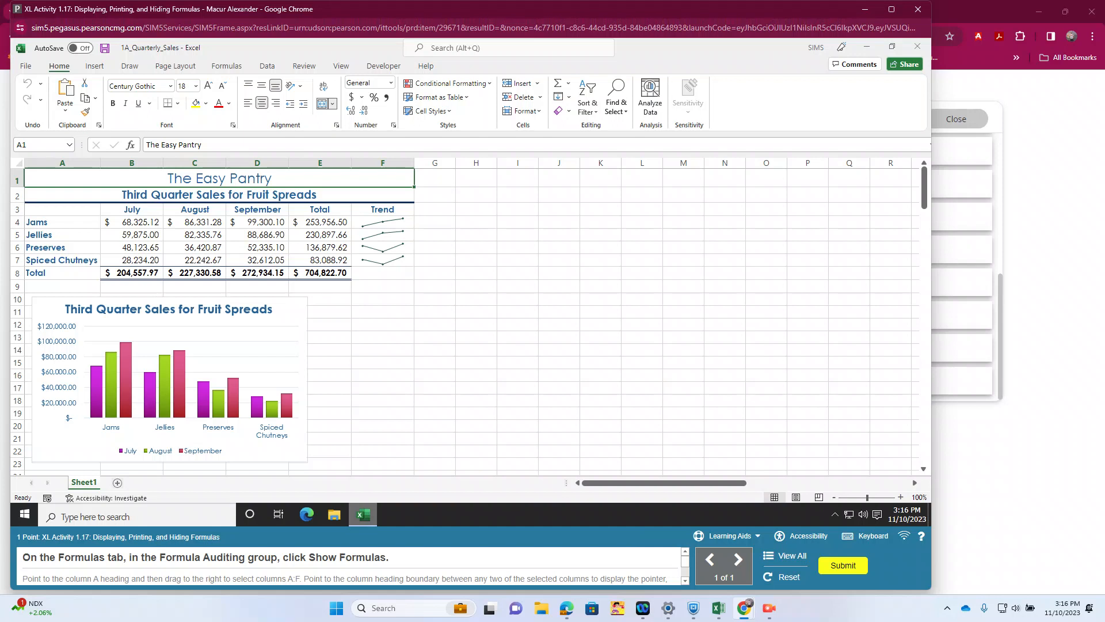
{"action": "left_click", "coordinate": [227, 66]}
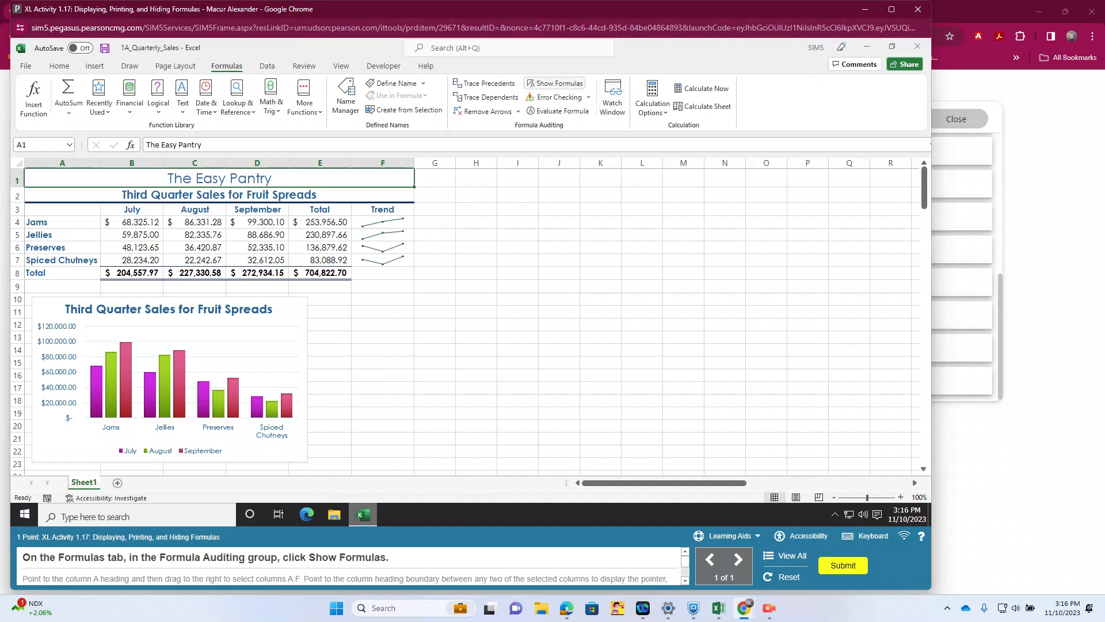
{"action": "left_click", "coordinate": [556, 84]}
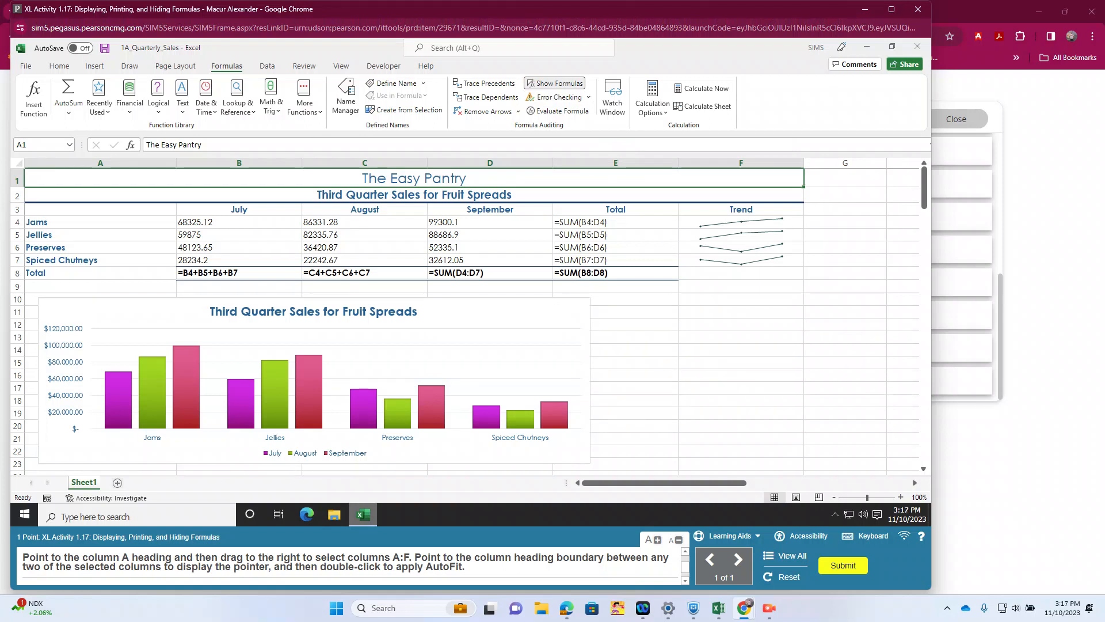
Step: AutoFit the widths of columns A through F to their displayed contents
{"action": "left_click_drag", "start_coordinate": [100, 162], "coordinate": [740, 163]}
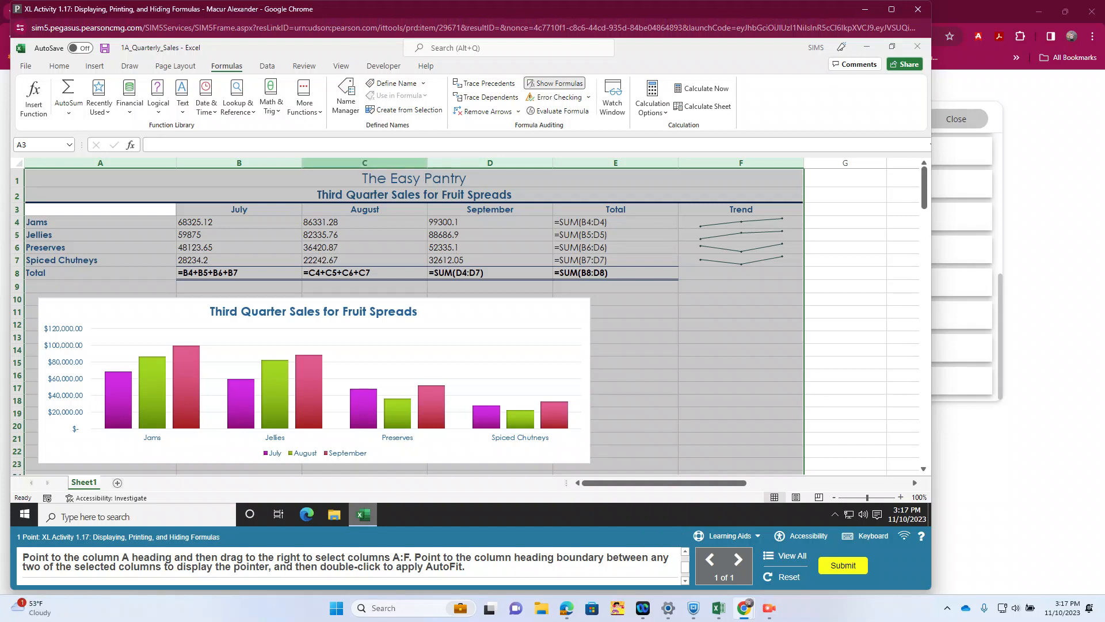
{"action": "double_click", "coordinate": [427, 163]}
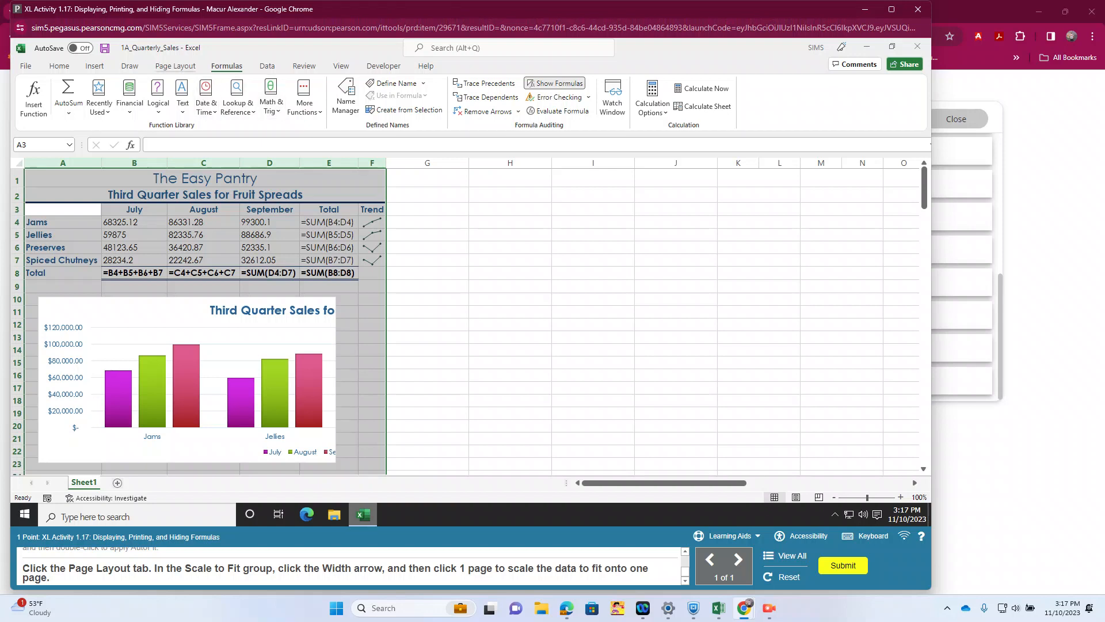
Step: Scale the worksheet's print width to 1 page and submit the completed XL Activity 1.17
{"action": "left_click", "coordinate": [175, 66]}
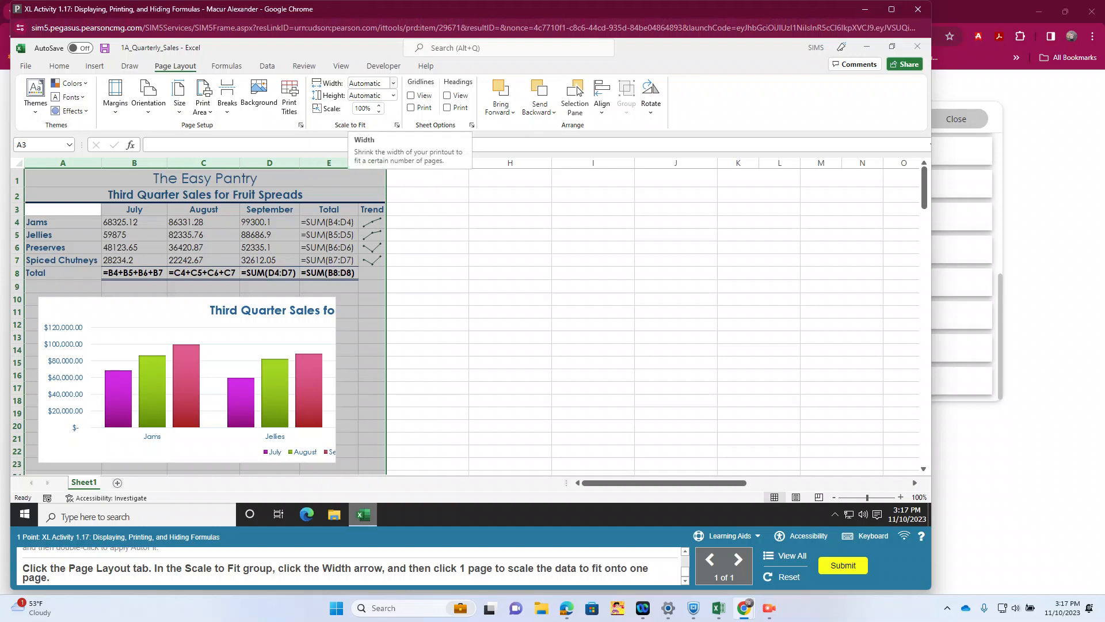
{"action": "left_click", "coordinate": [393, 84]}
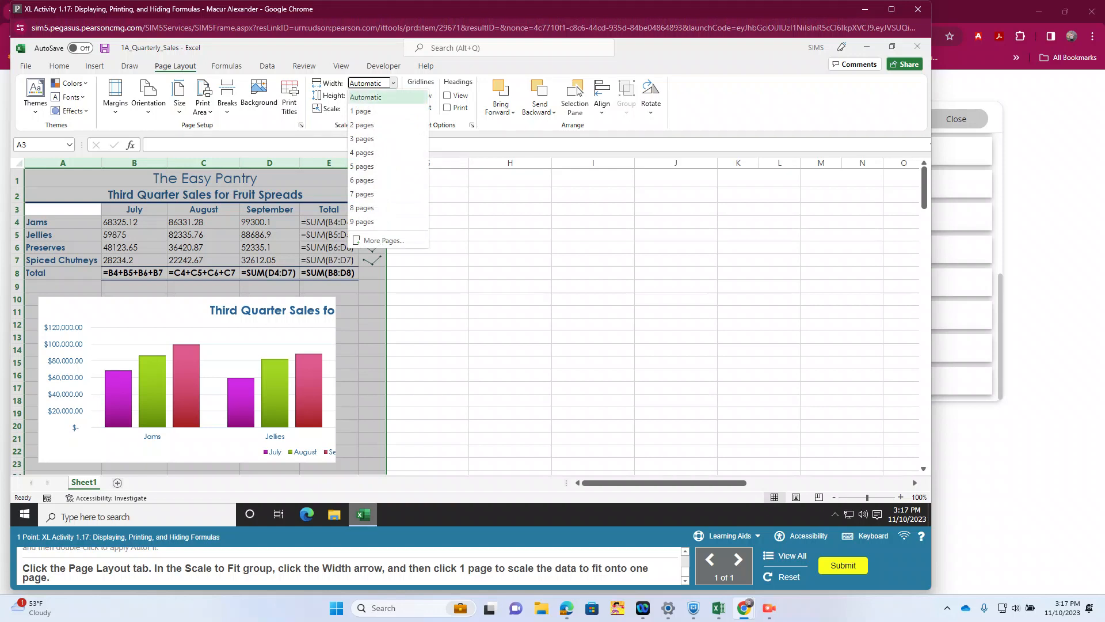
{"action": "left_click", "coordinate": [363, 110]}
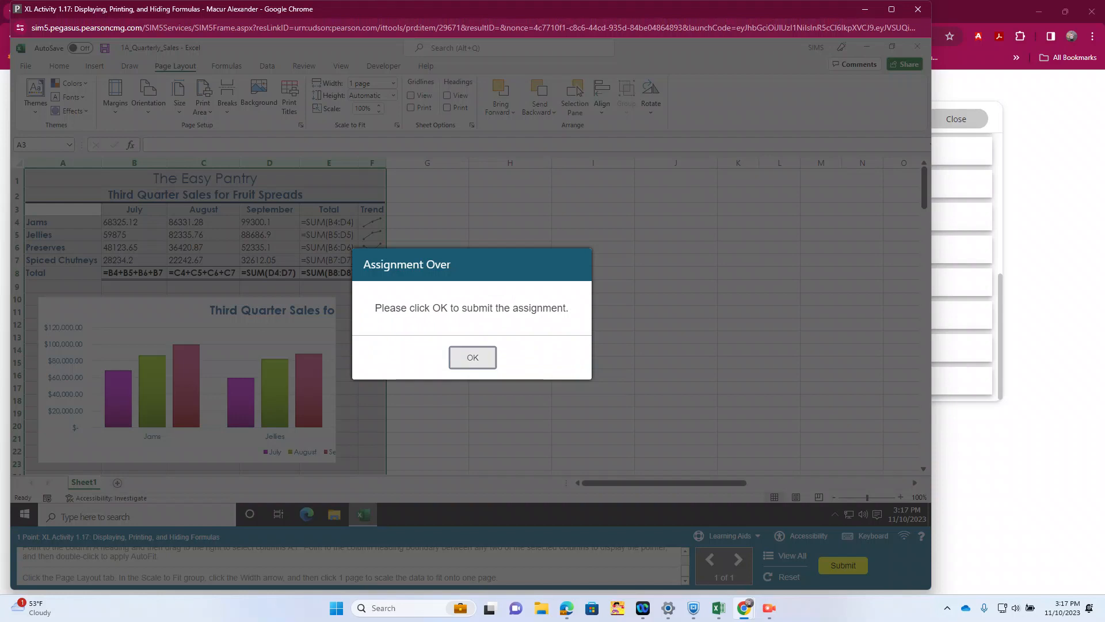
{"action": "left_click", "coordinate": [473, 357]}
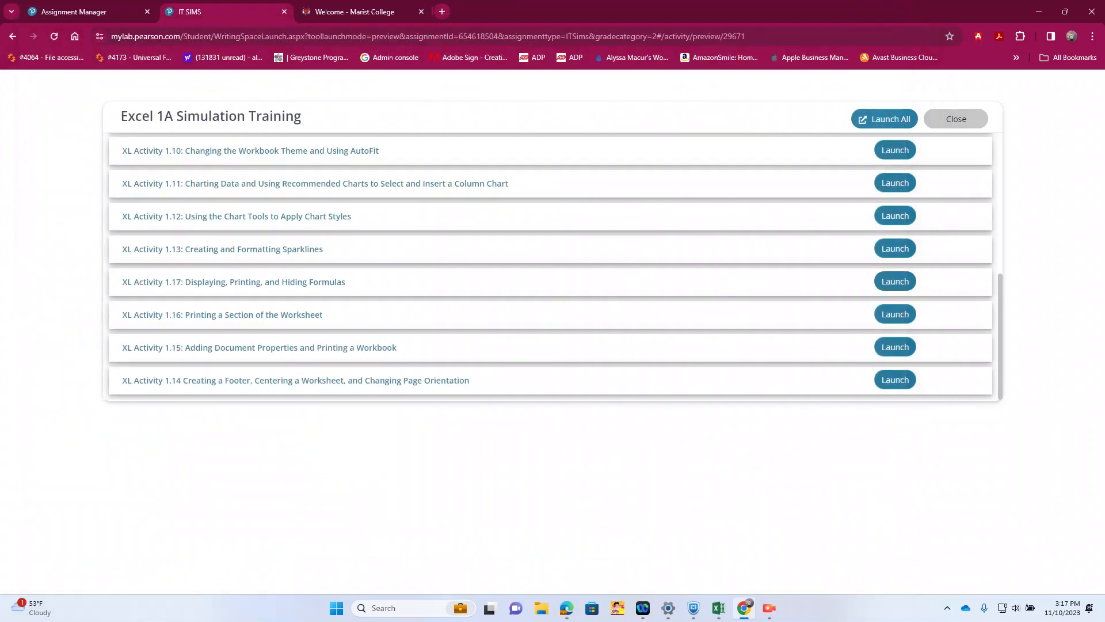
{"action": "left_click", "coordinate": [769, 608]}
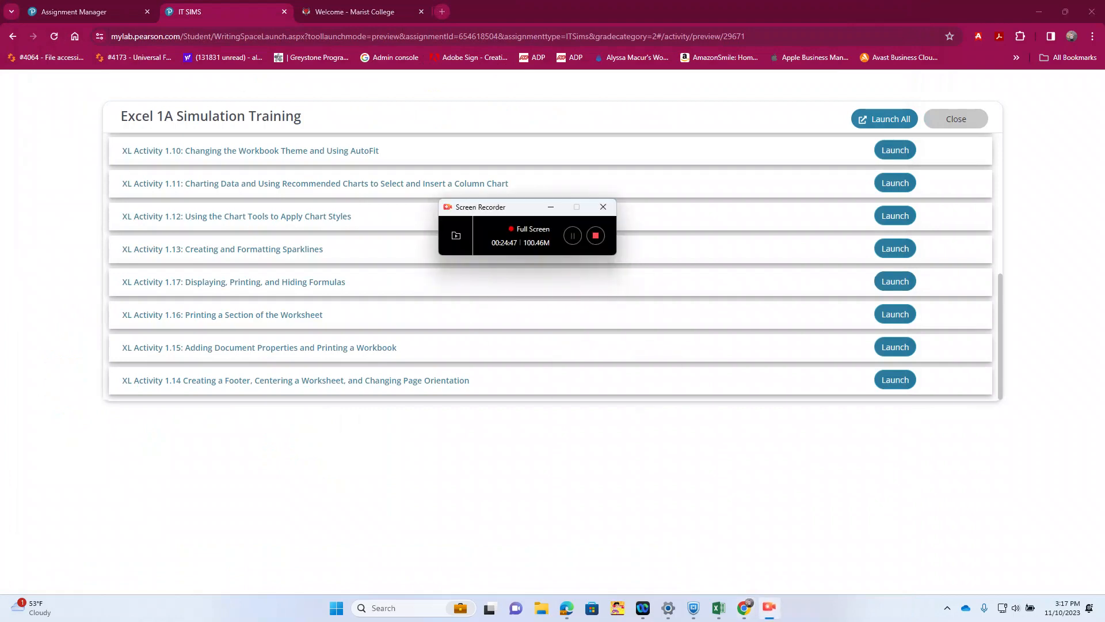